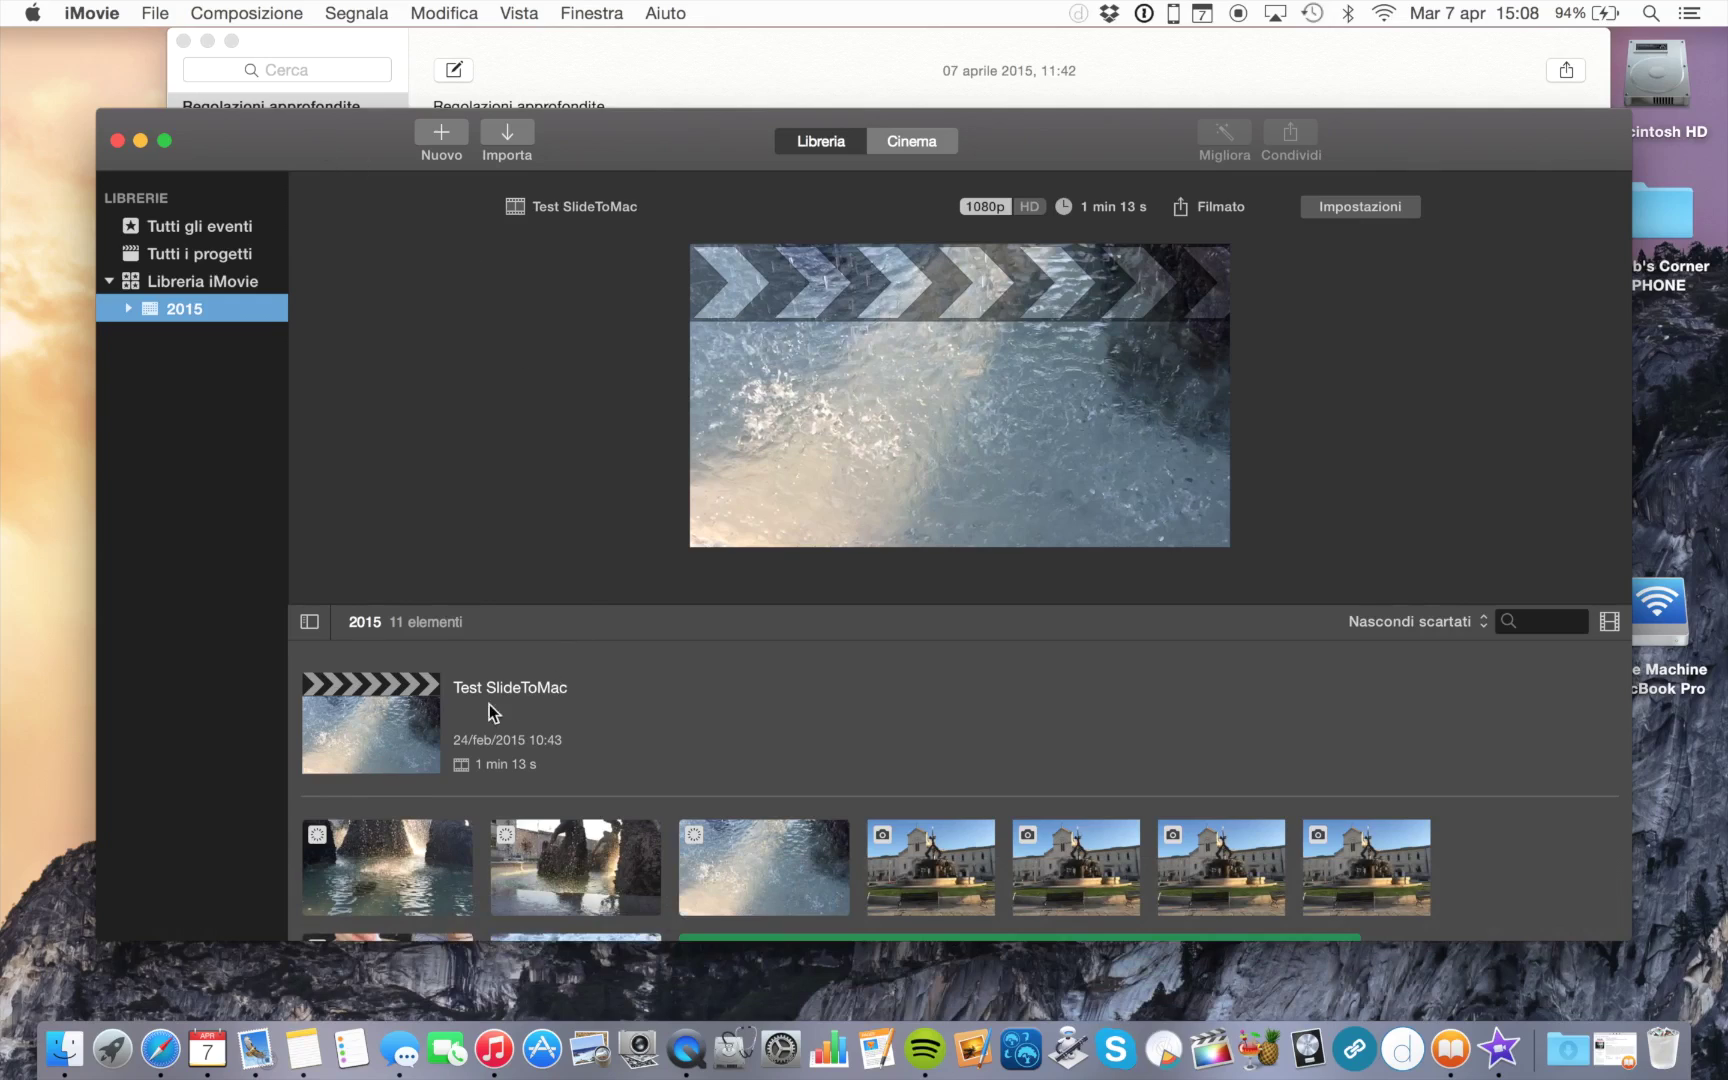
- Open the Test SlideToMac project from the 2015 event for editing
left_click(381, 722)
double_click(381, 722)
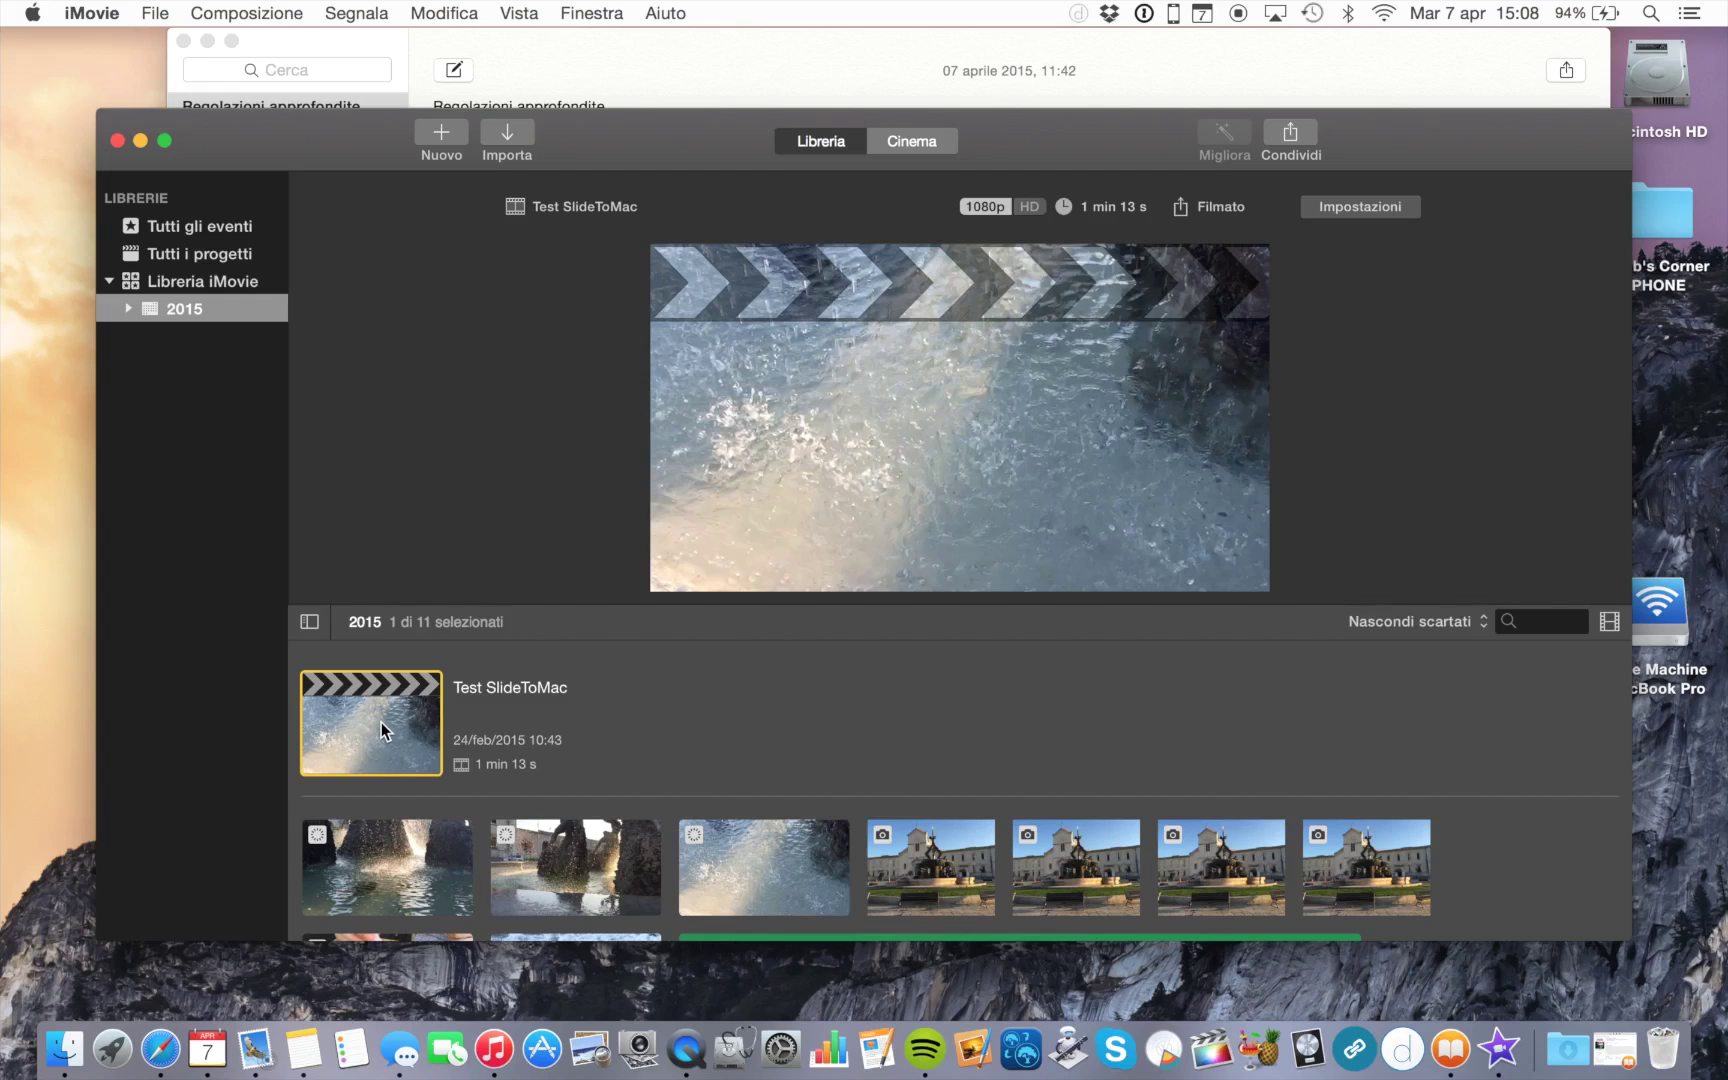
double_click(381, 722)
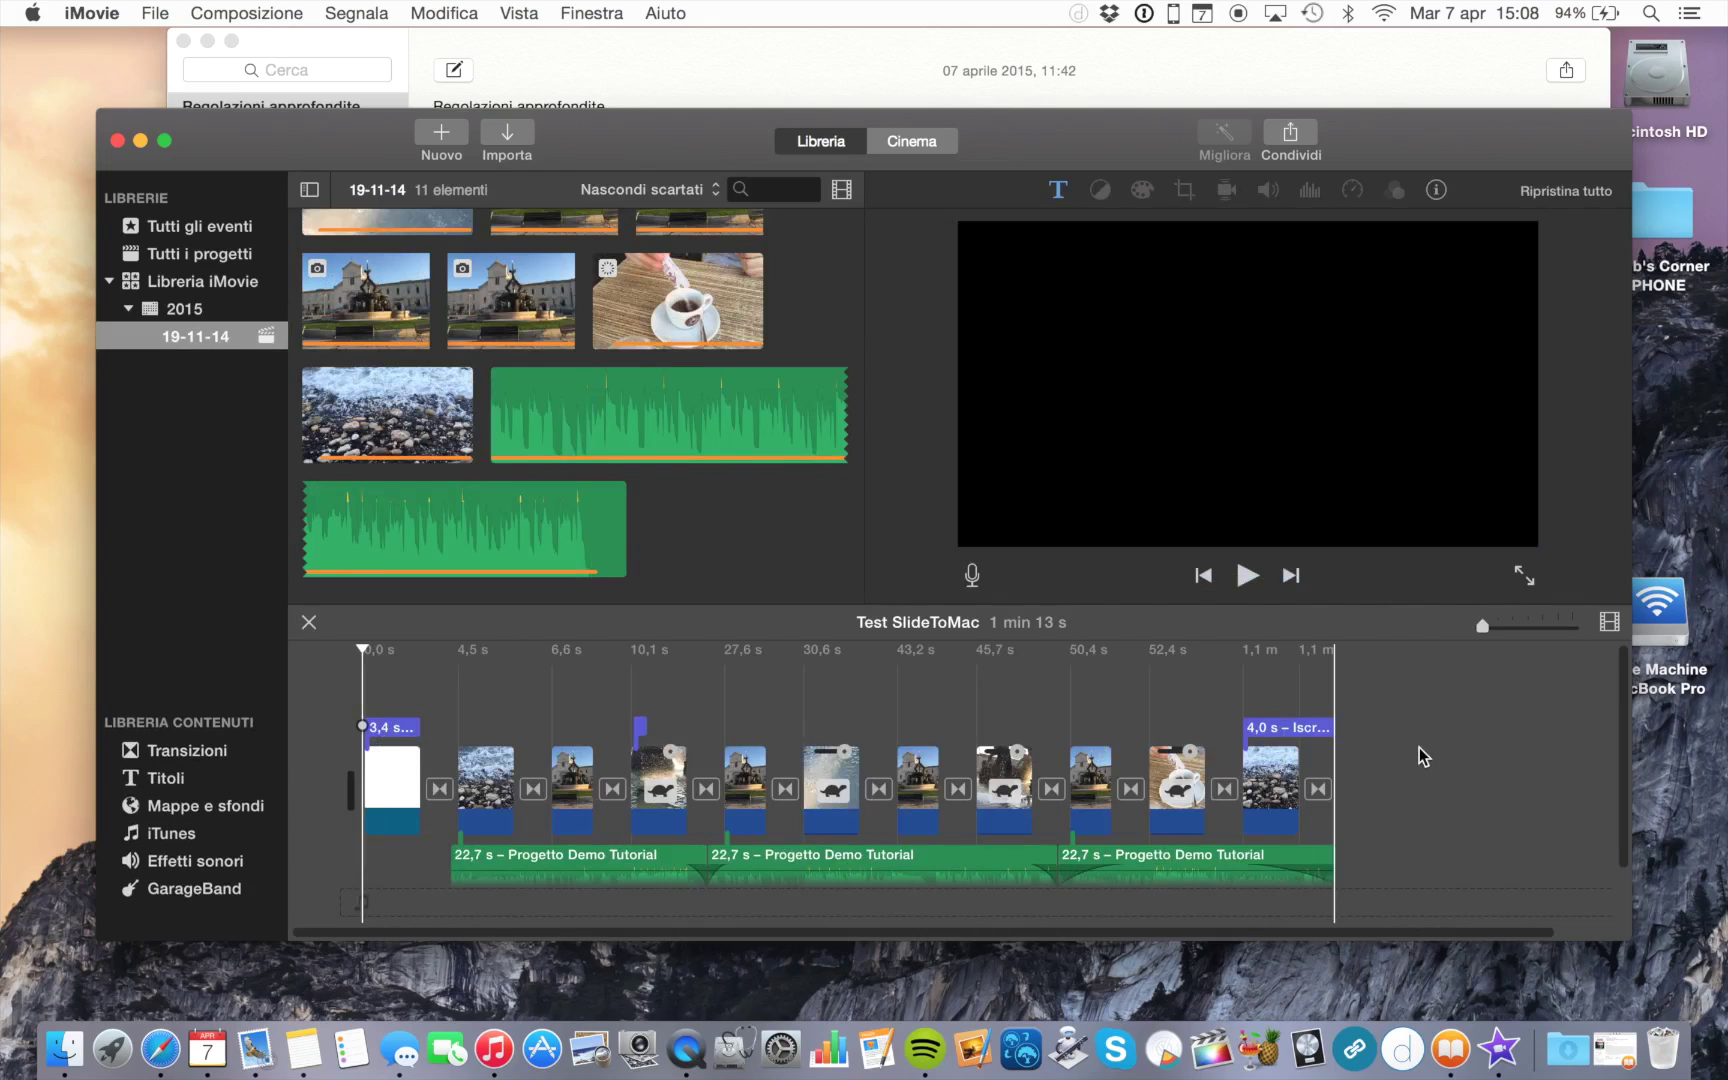
- Apply the Automatico colour balance to the first beach clip after the white title clip
left_click(494, 805)
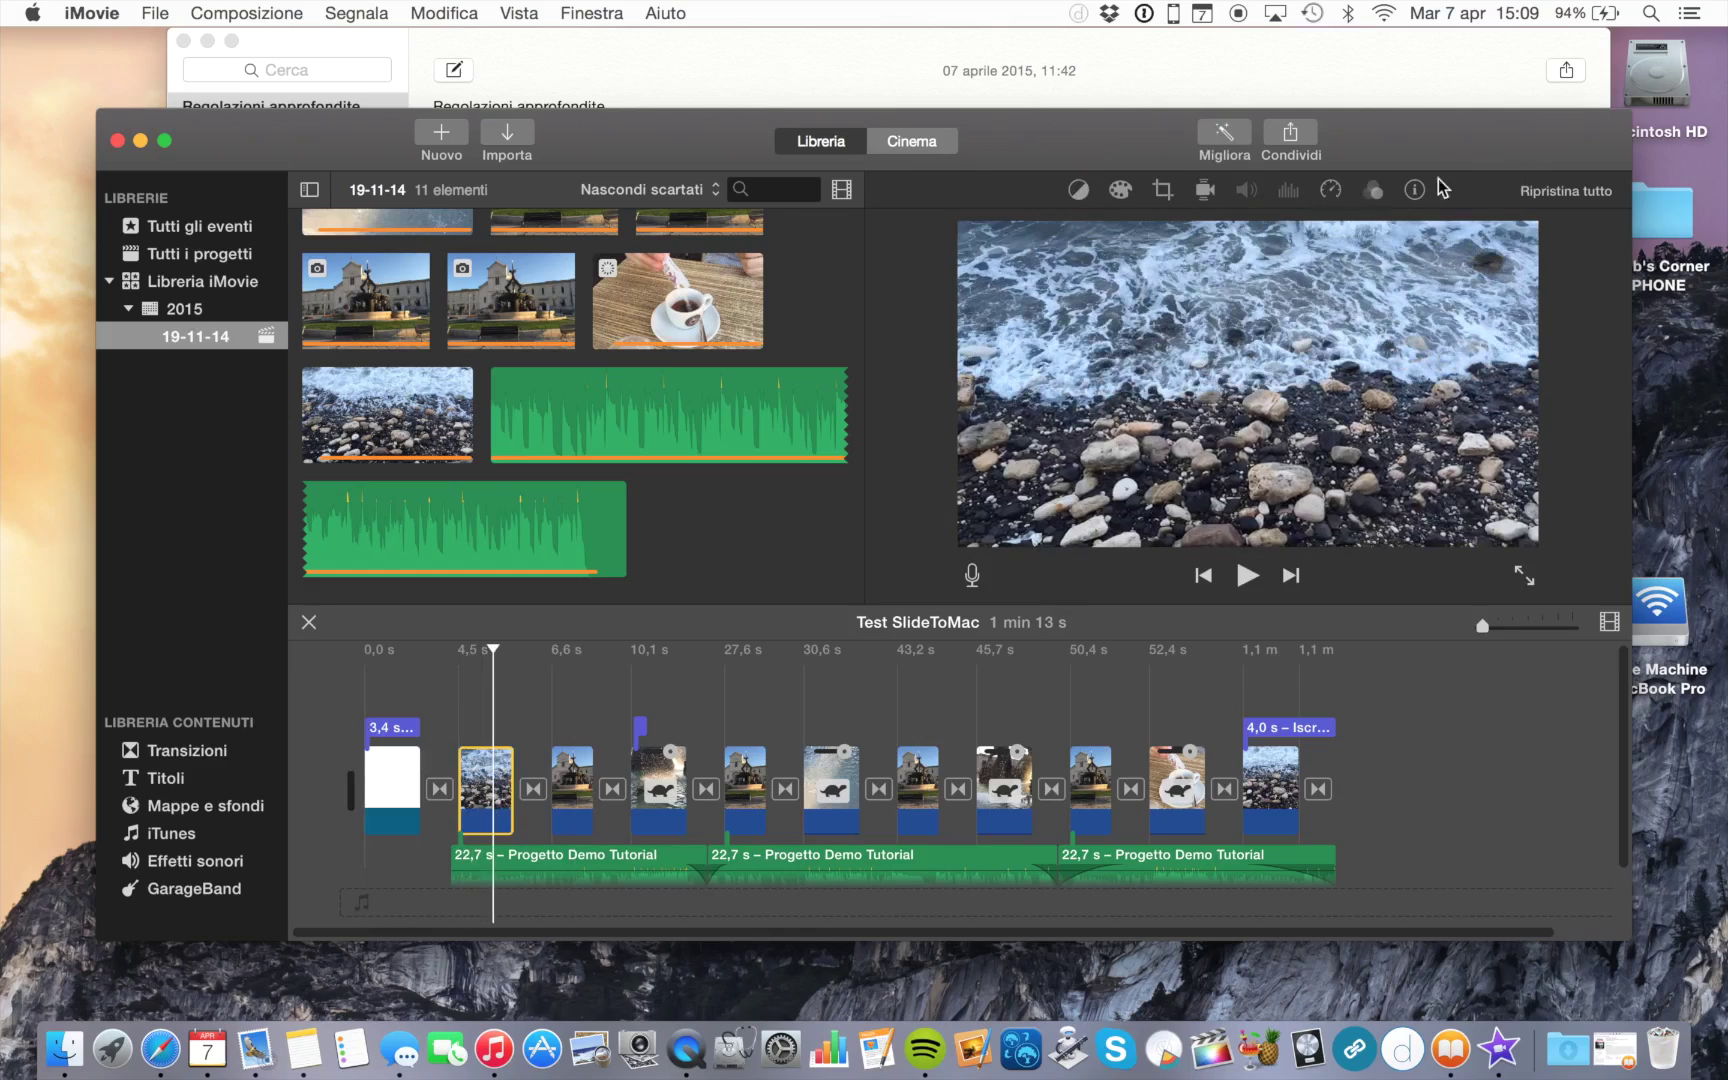
left_click(1078, 189)
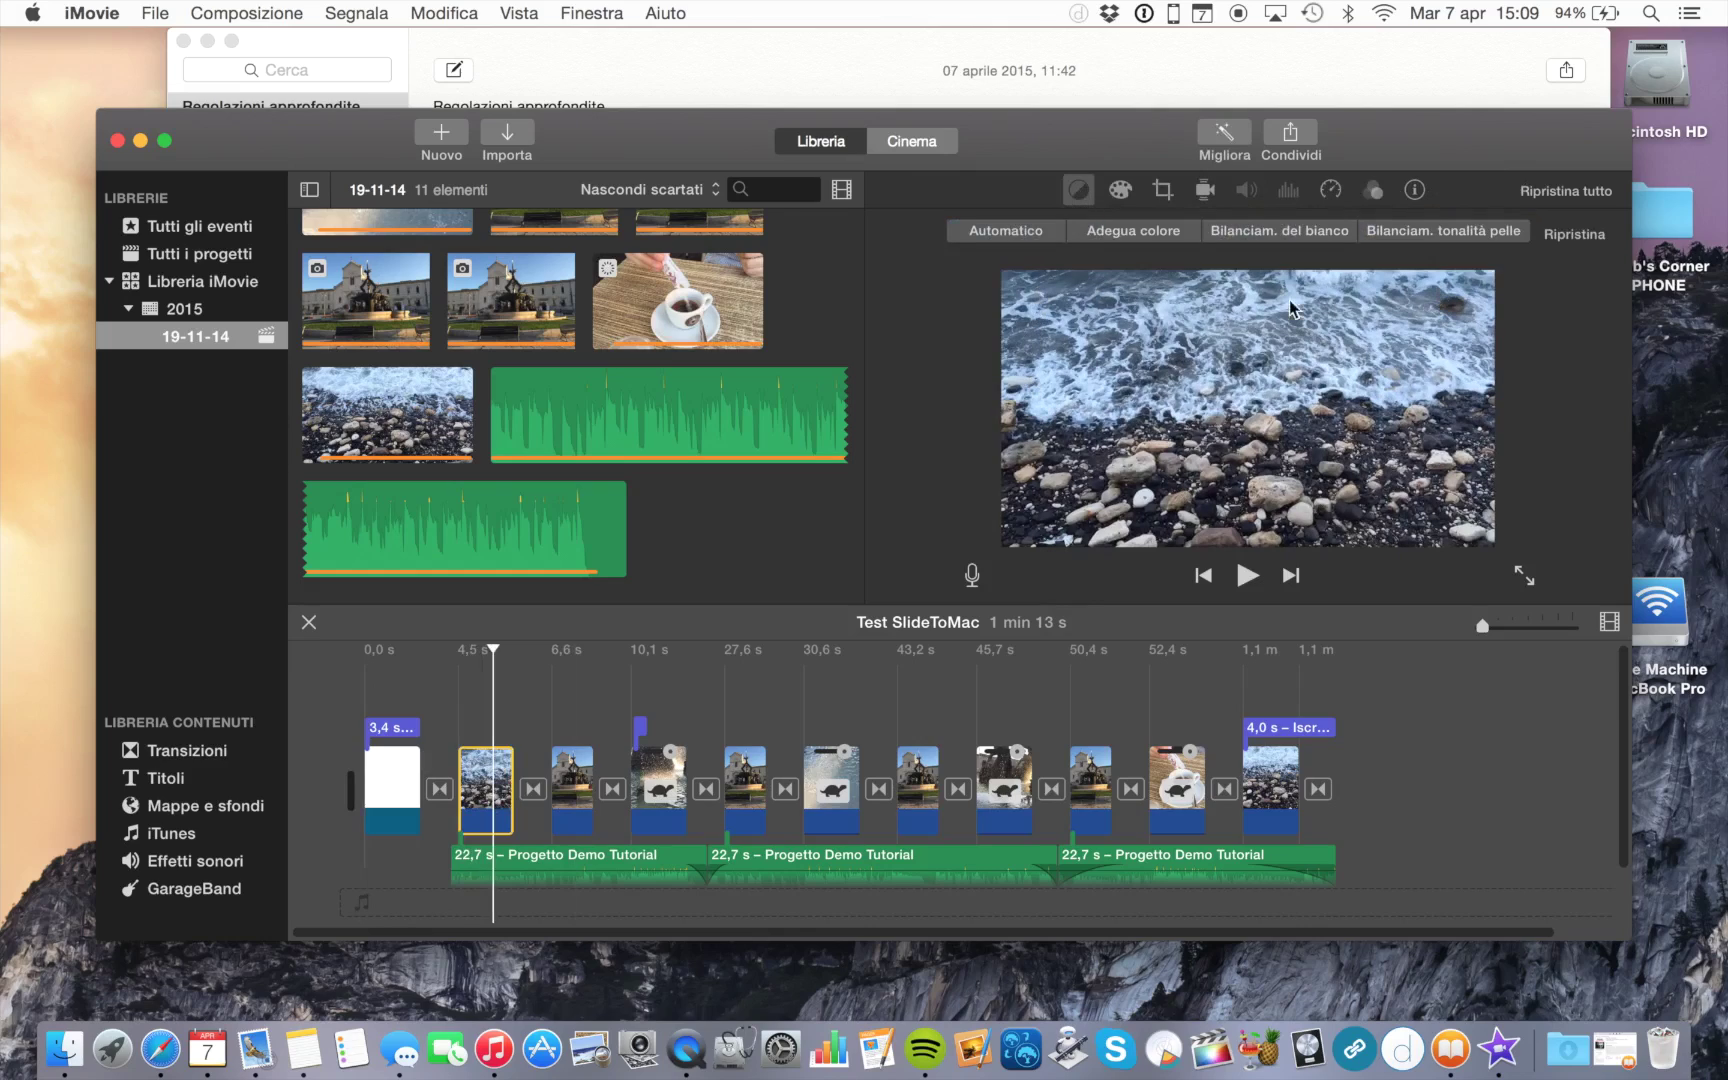
left_click(1015, 231)
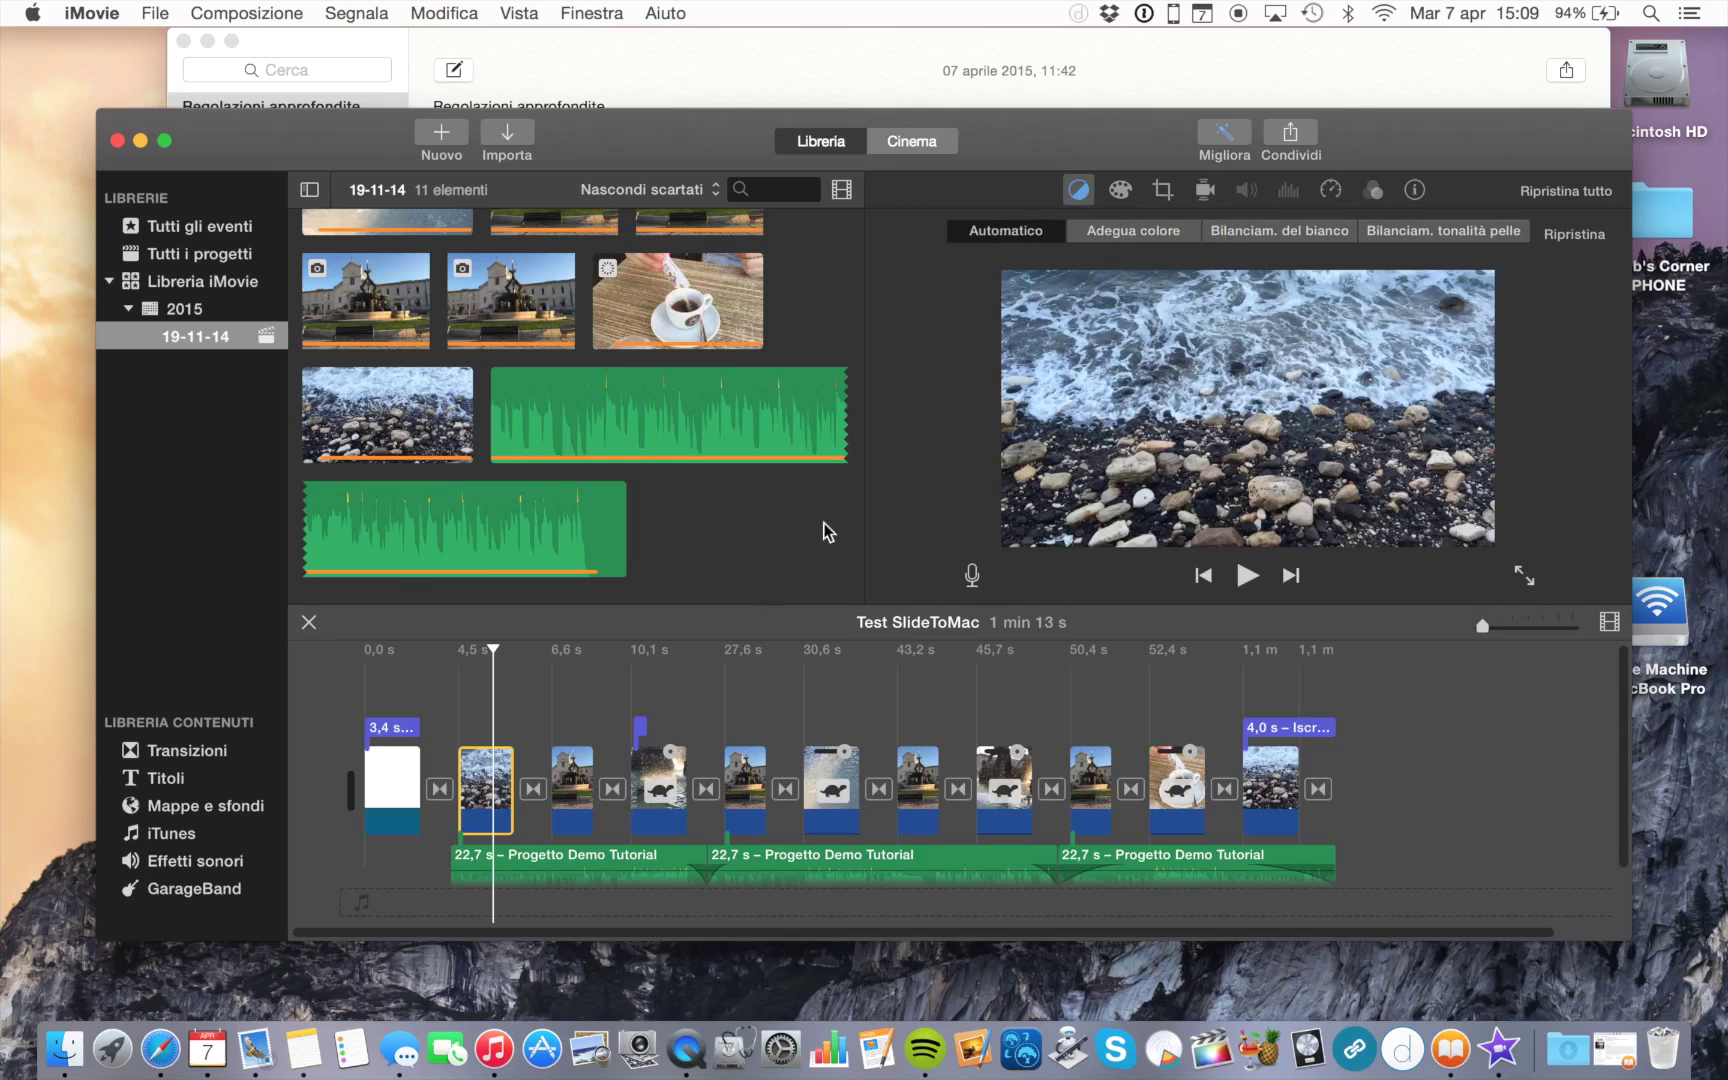
- Try the Adegua colore balance on the first beach clip and cancel it without picking a matching frame
left_click(1150, 232)
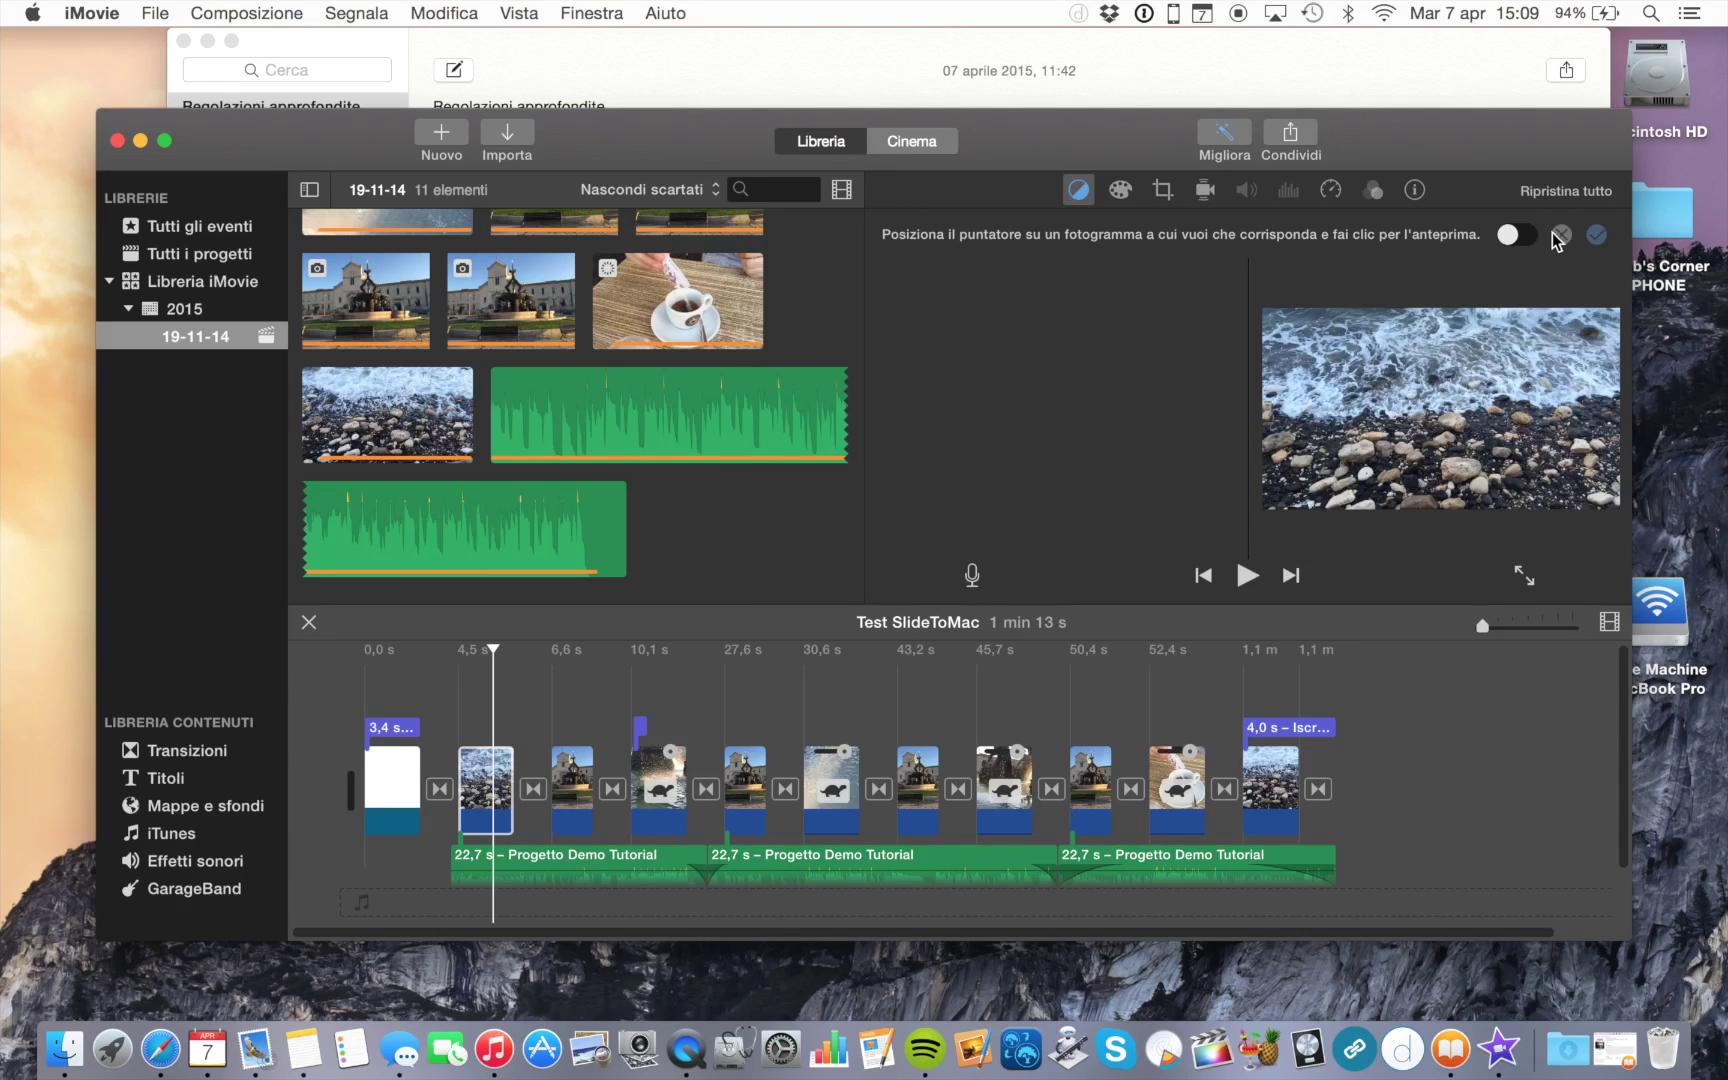
left_click(1076, 190)
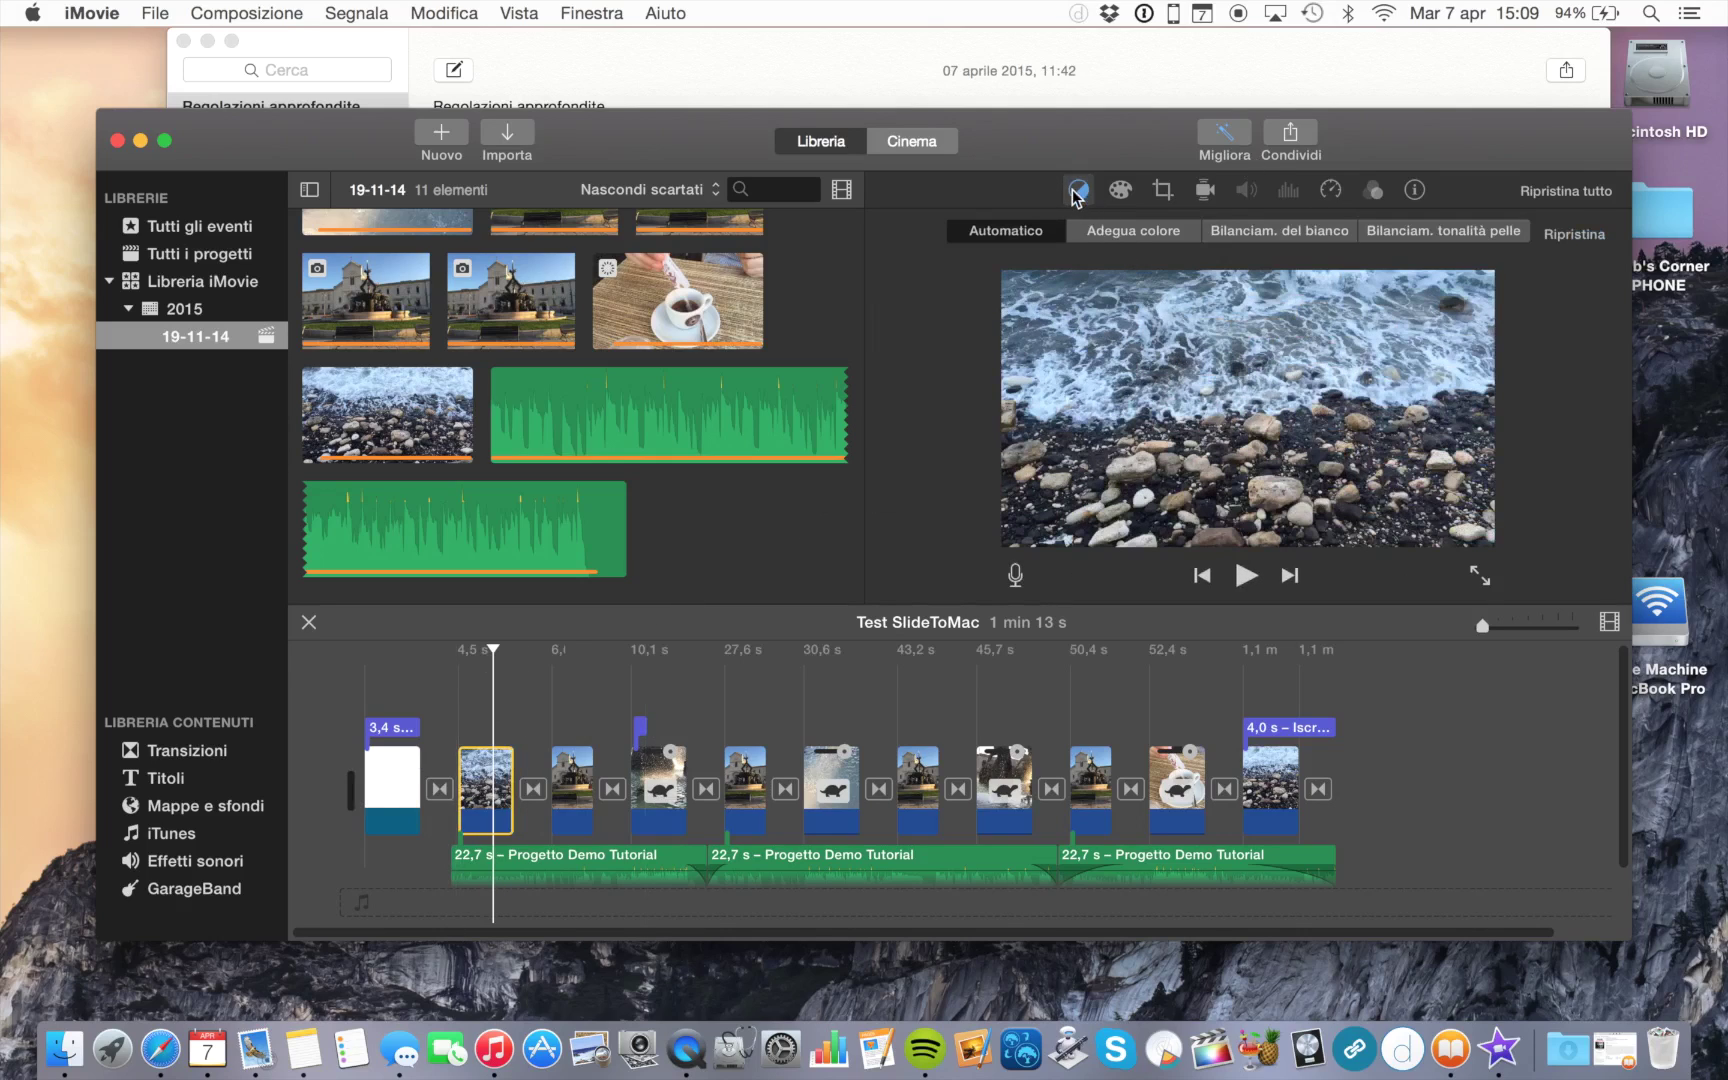
left_click(1078, 190)
left_click(441, 868)
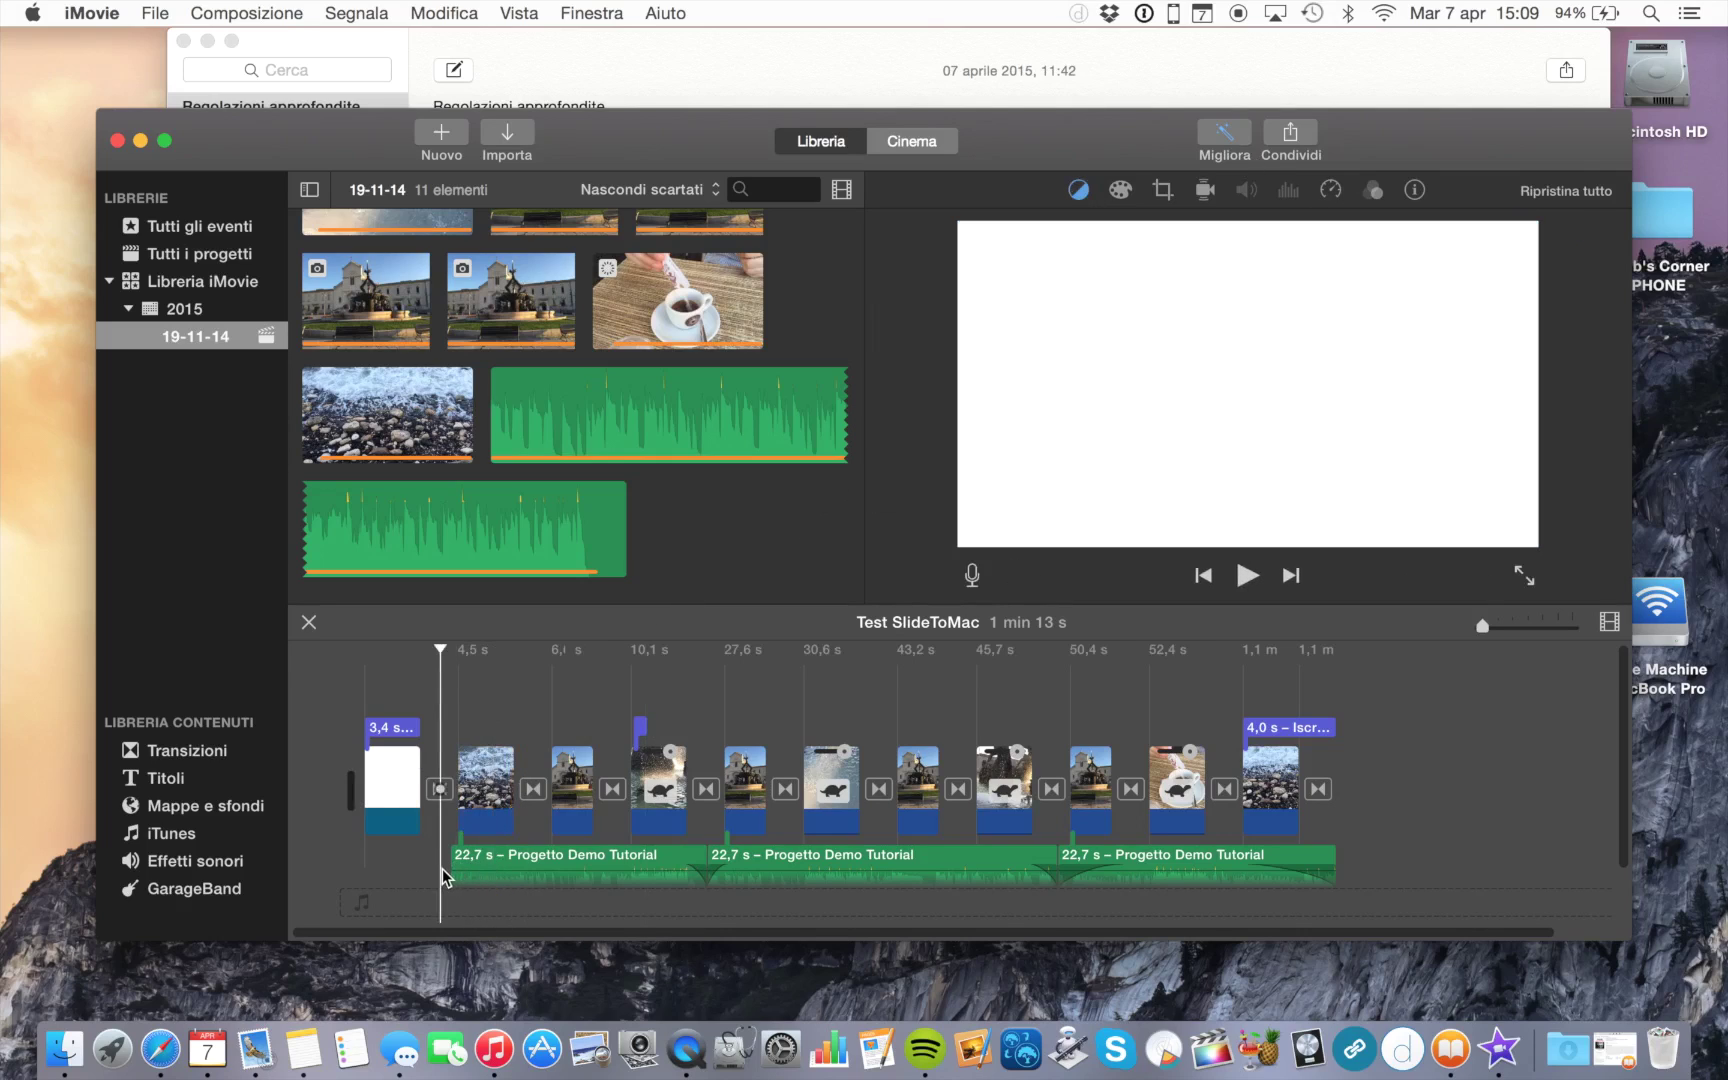
left_click(476, 808)
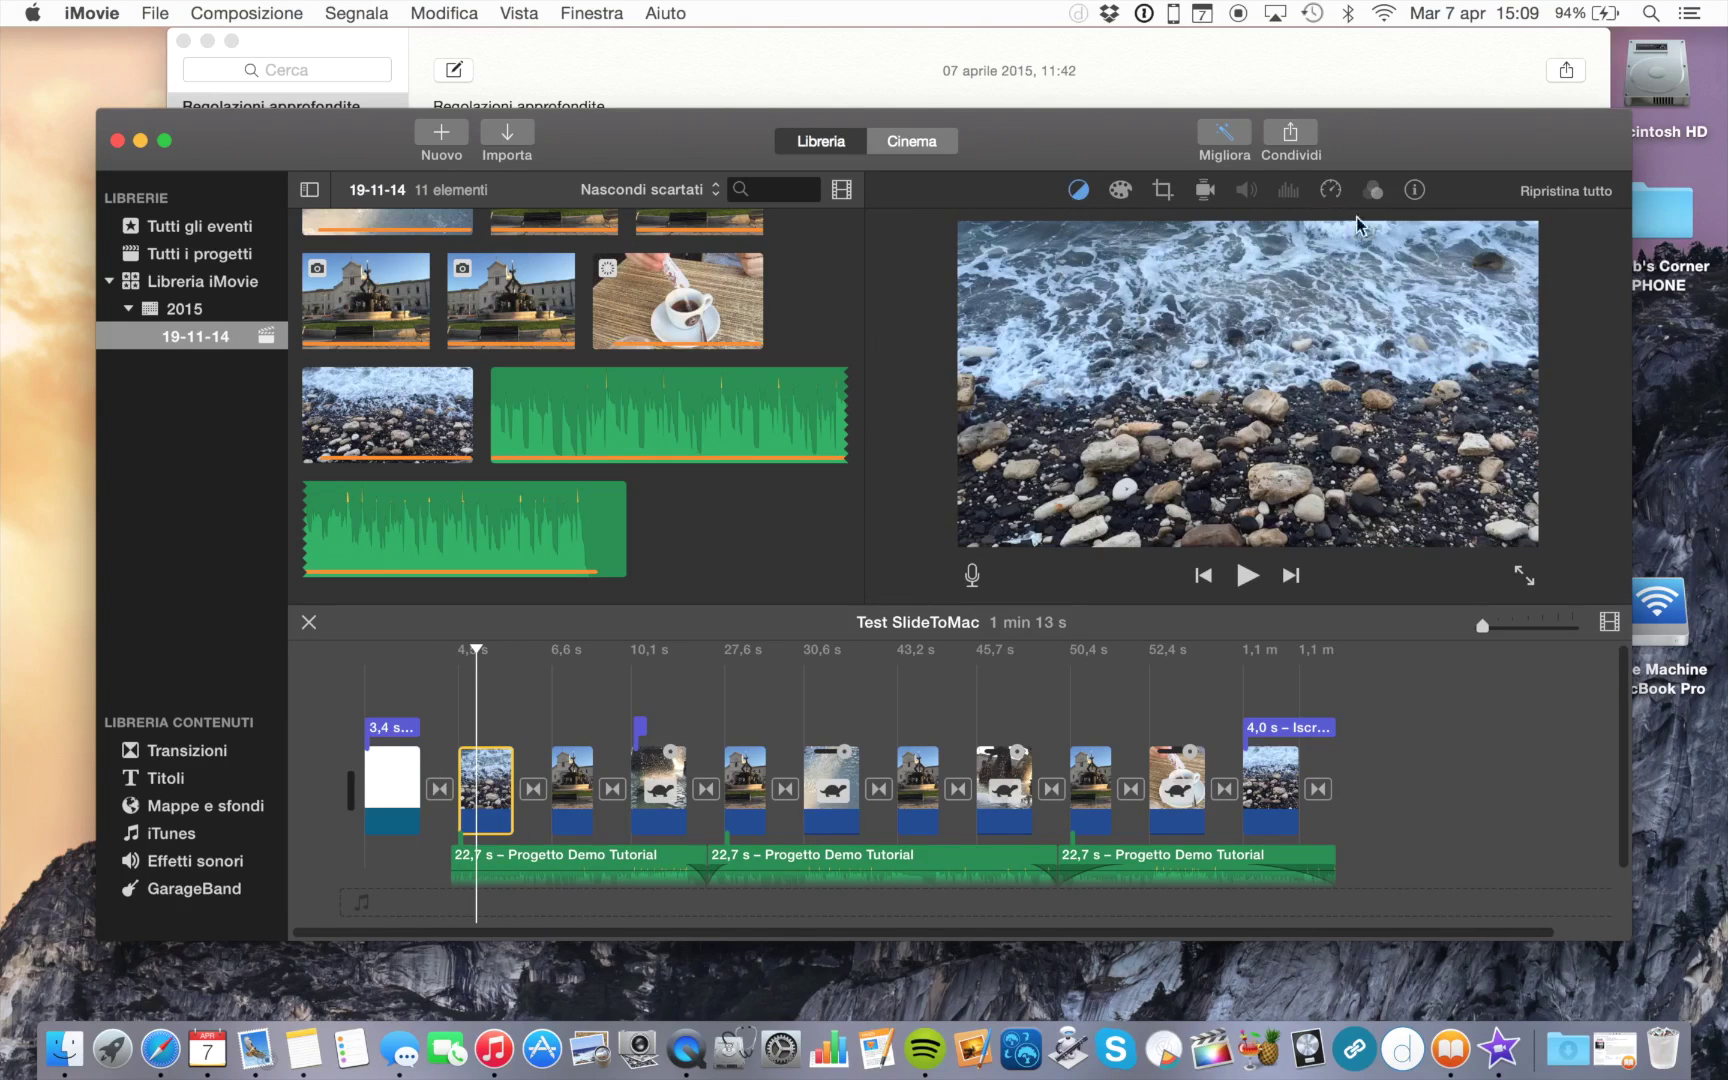
left_click(1078, 189)
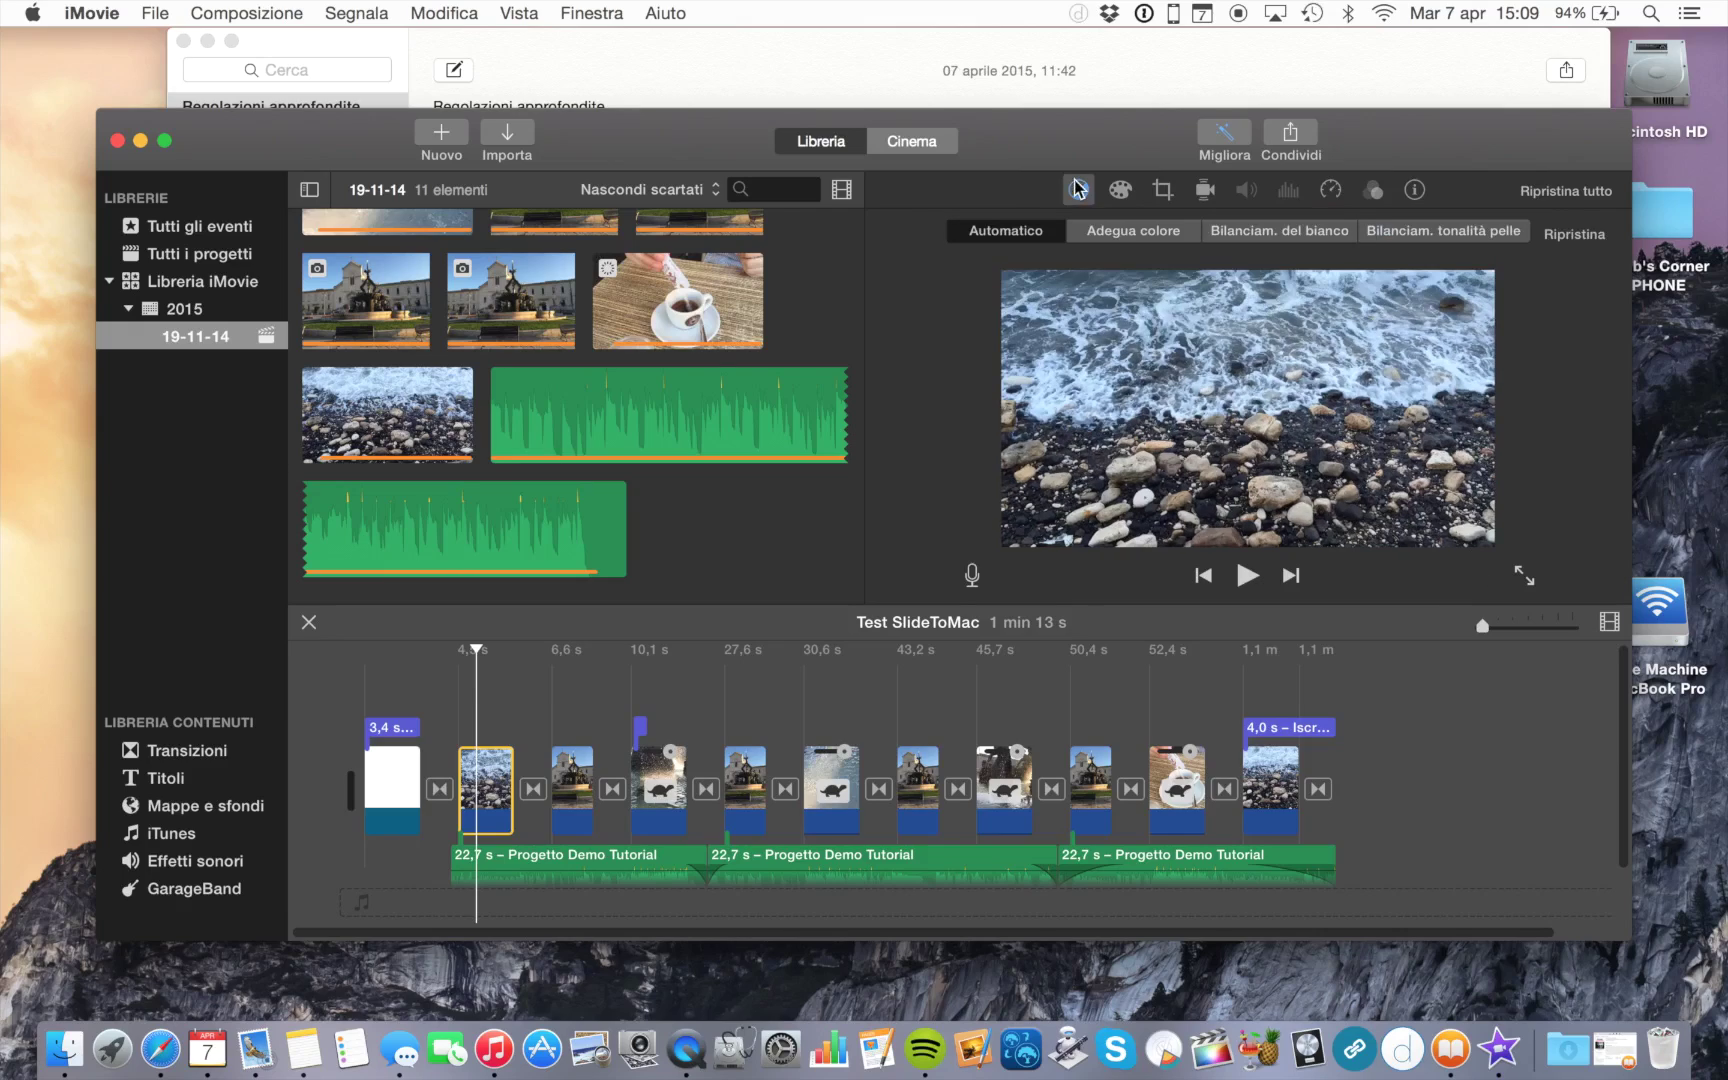
left_click(1137, 230)
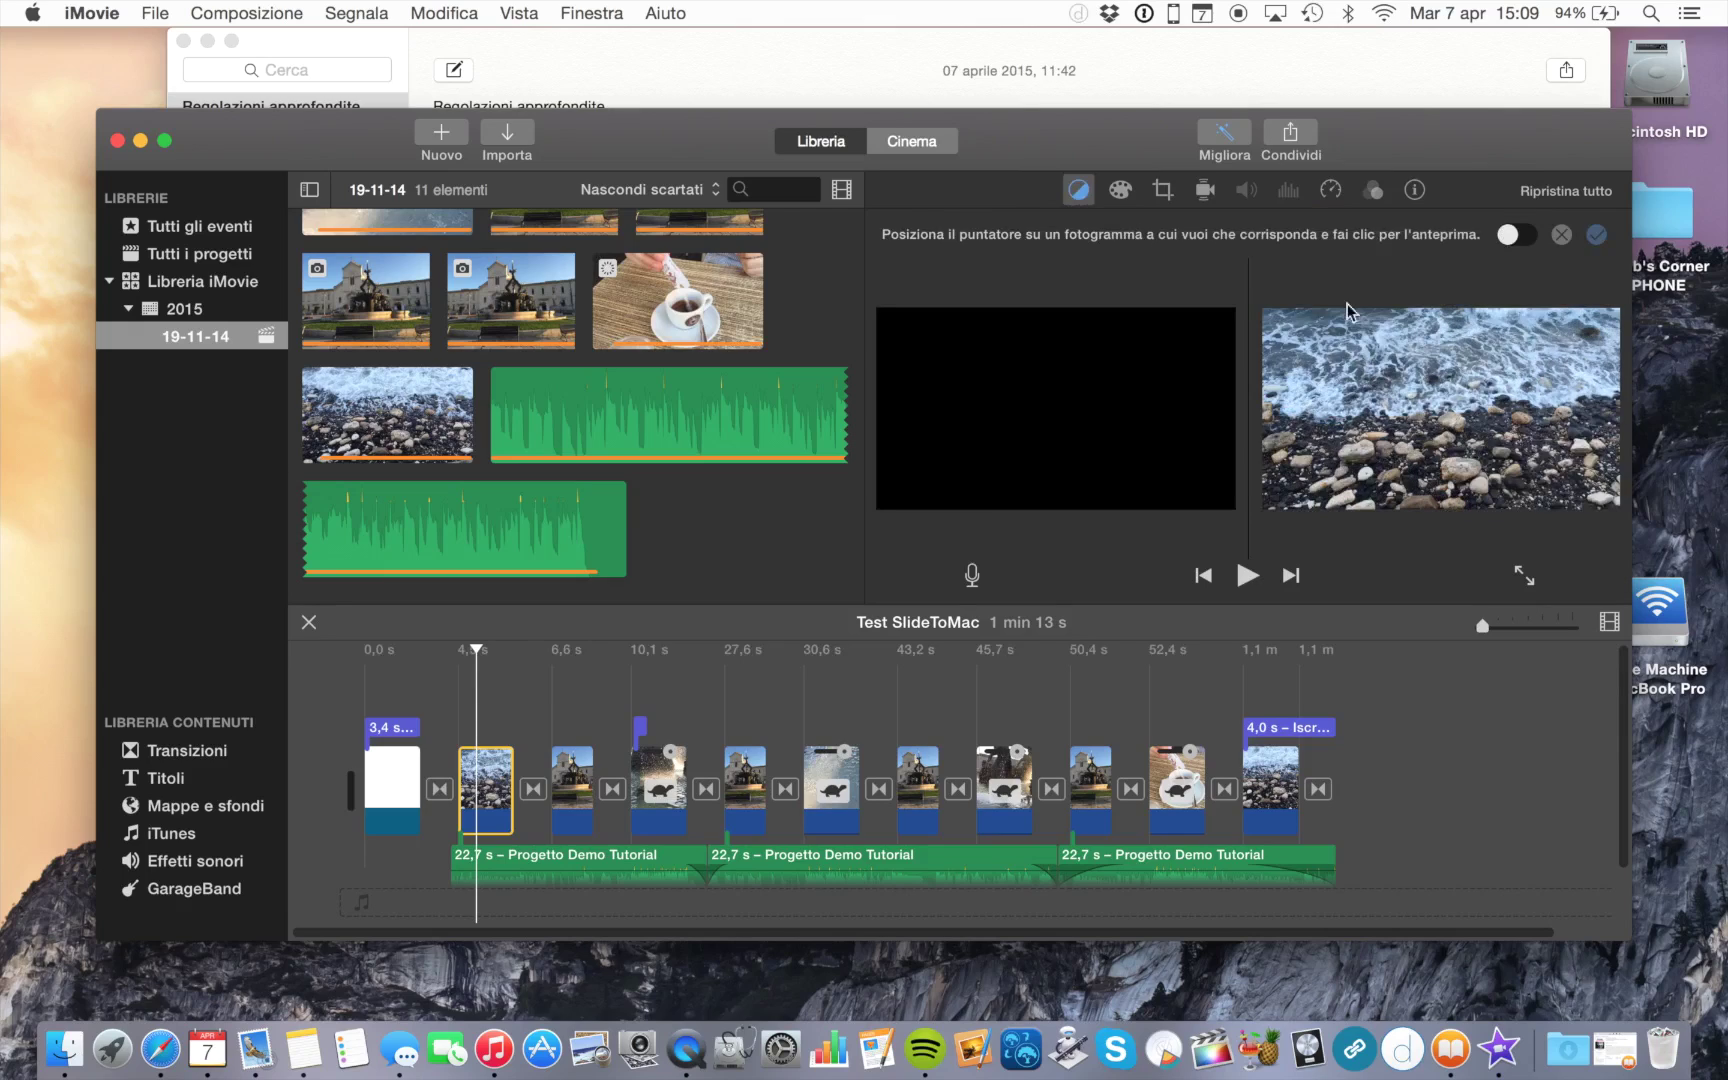
left_click(1562, 236)
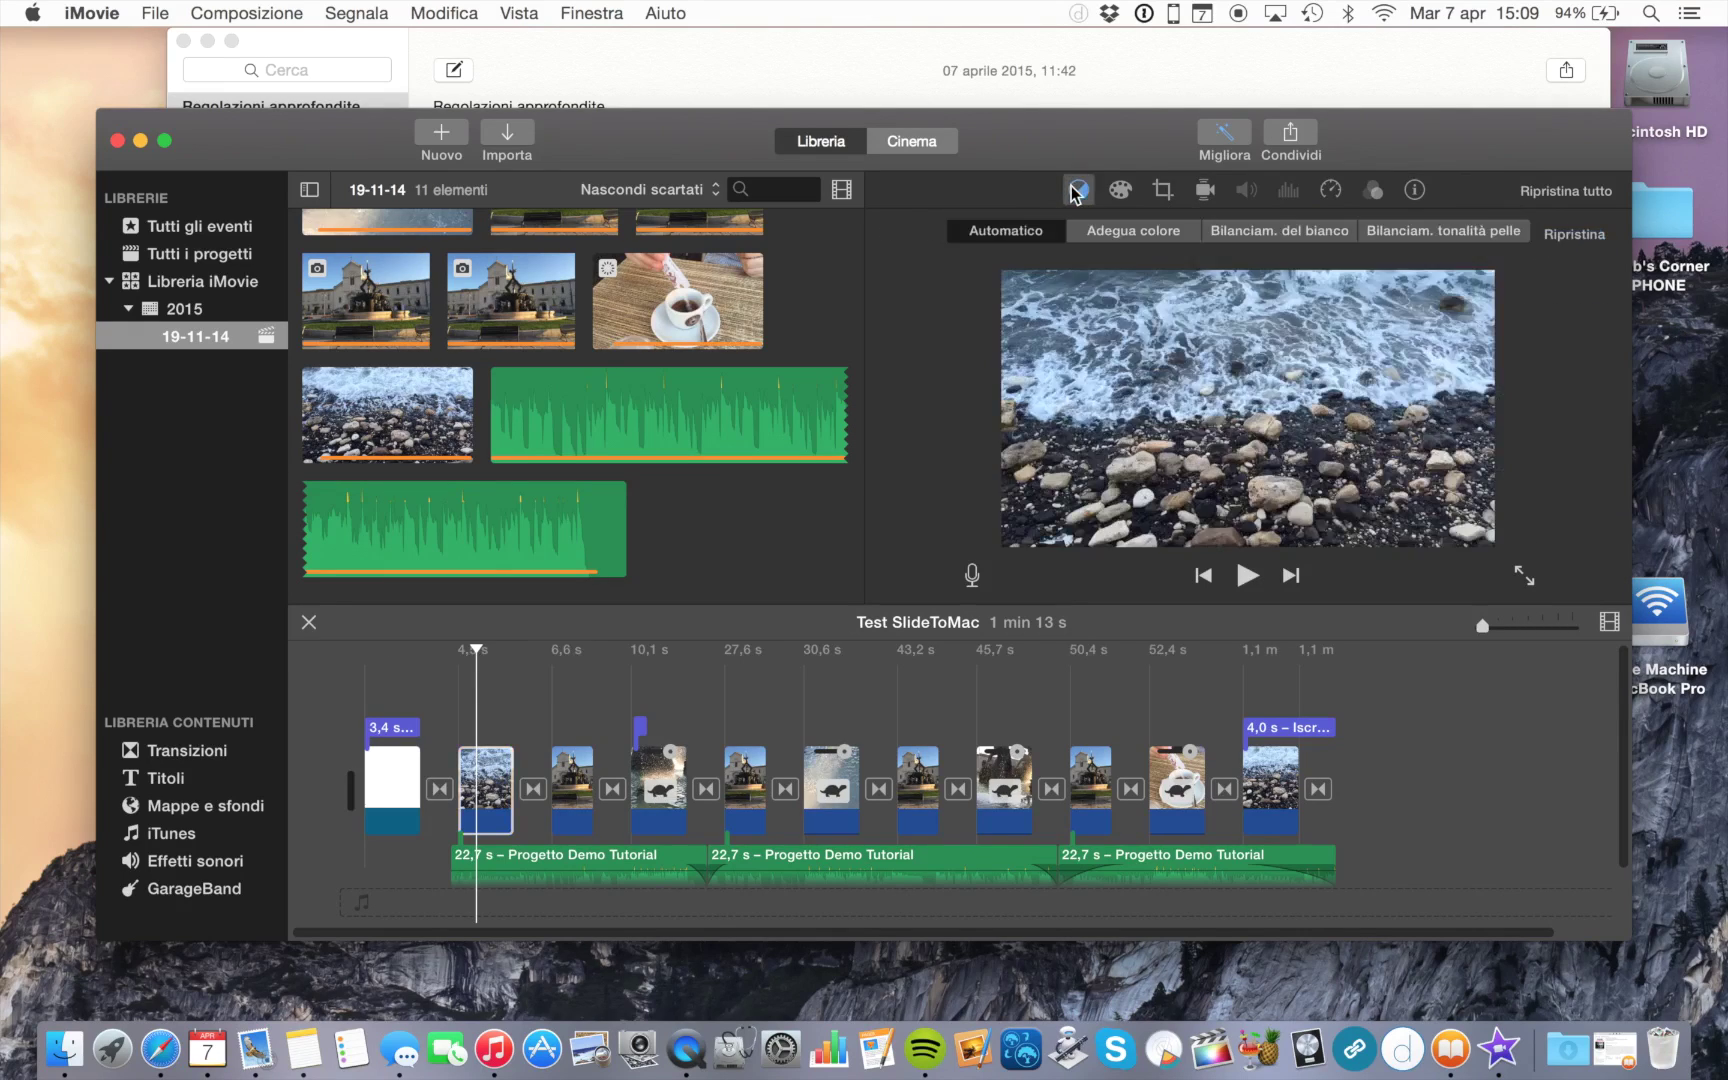
- Try the white balance eyedropper on a stone in the beach clip and the skin tone balance, cancelling both
left_click(1270, 221)
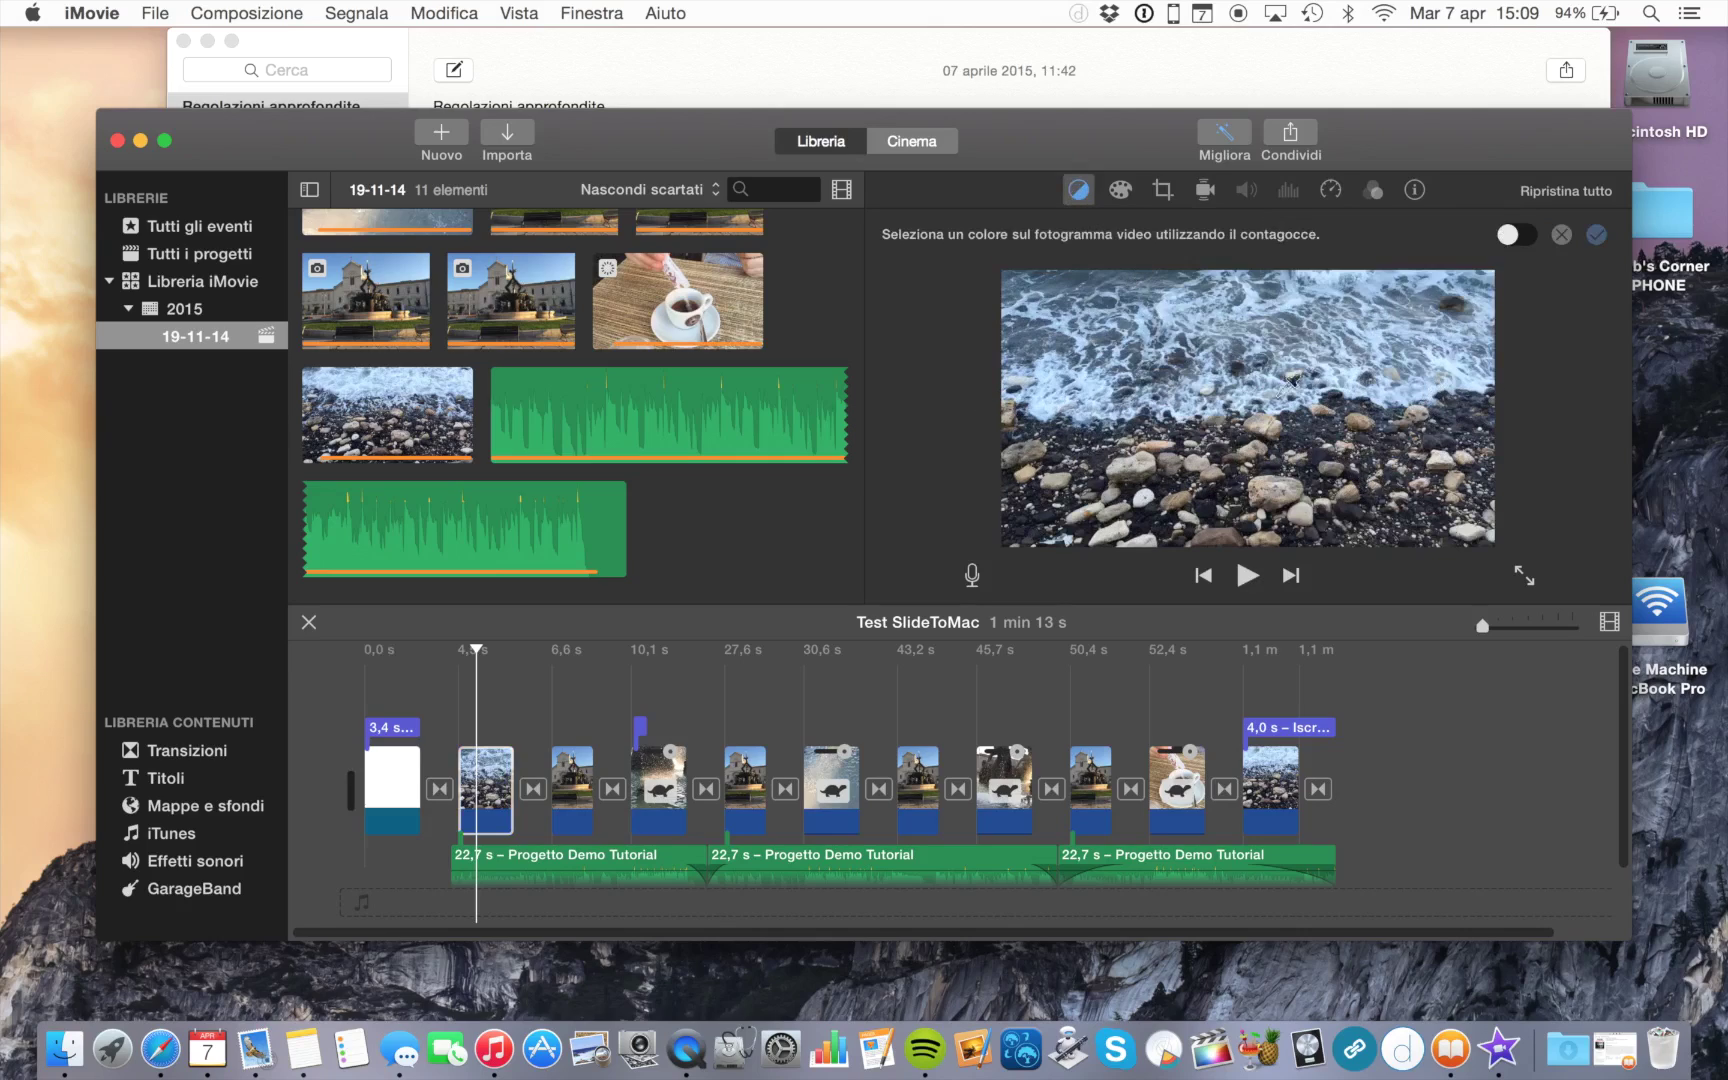
left_click(1150, 492)
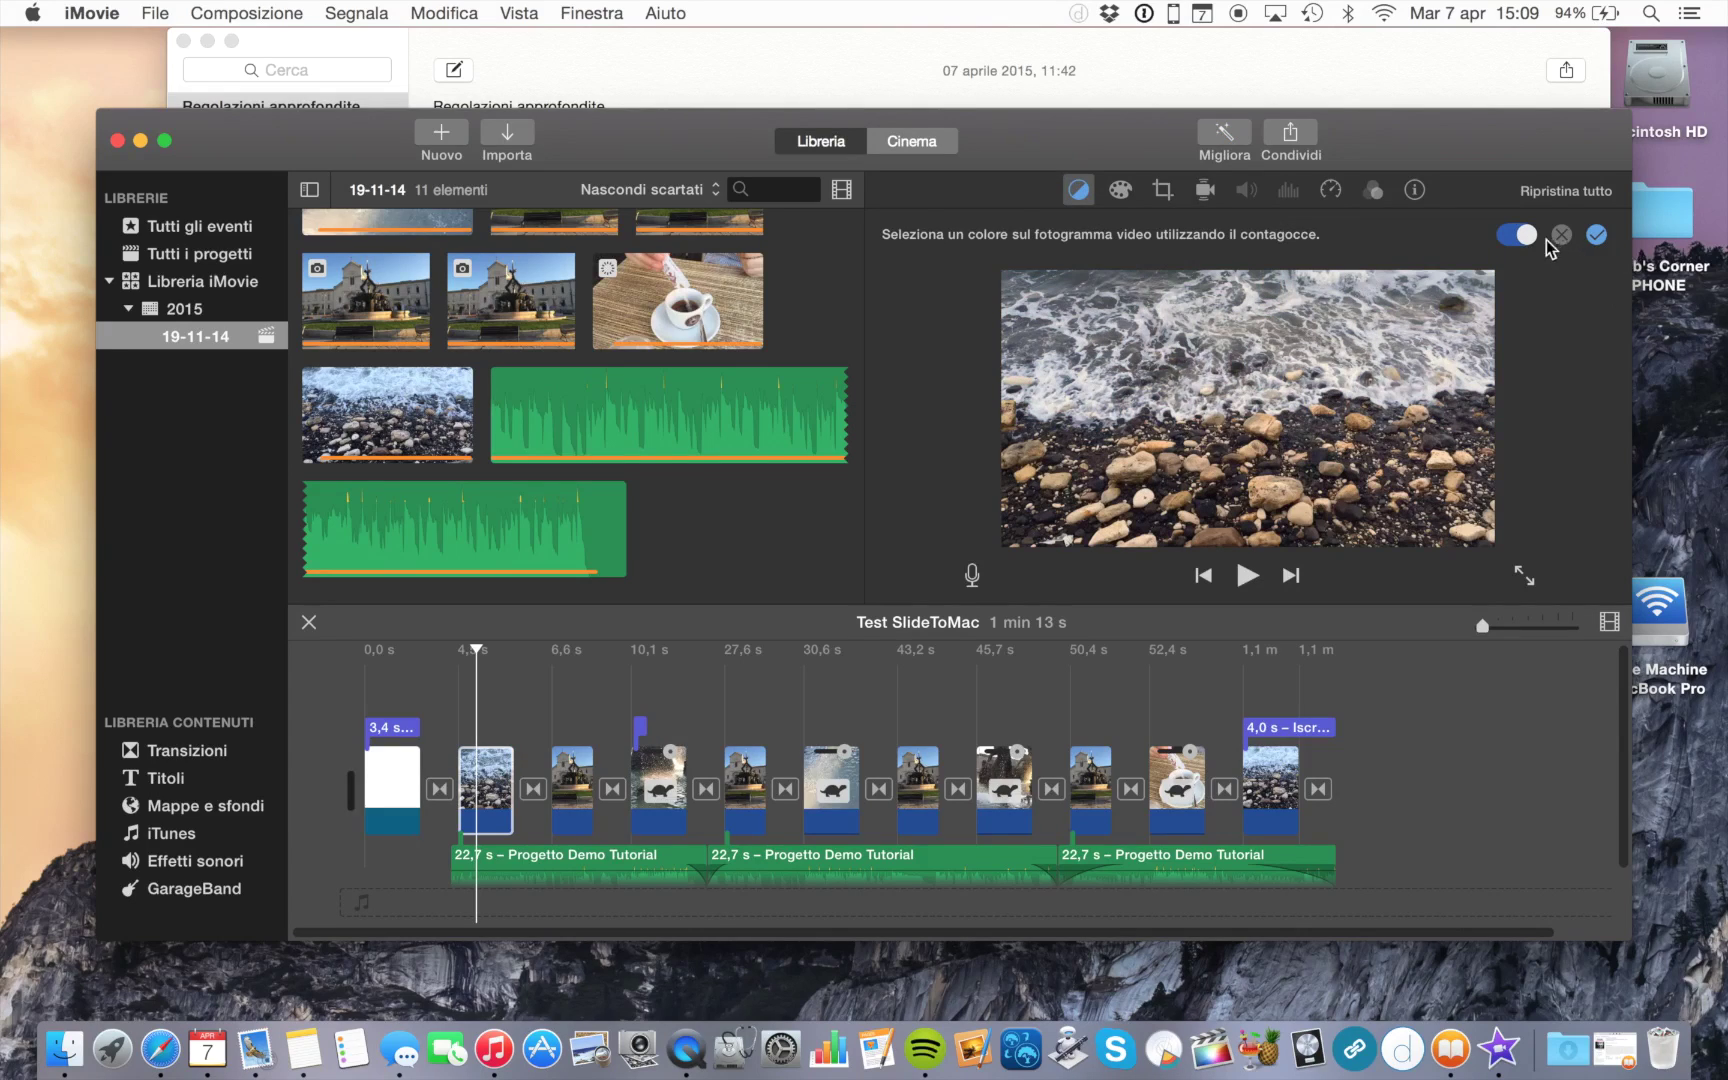
left_click(1559, 238)
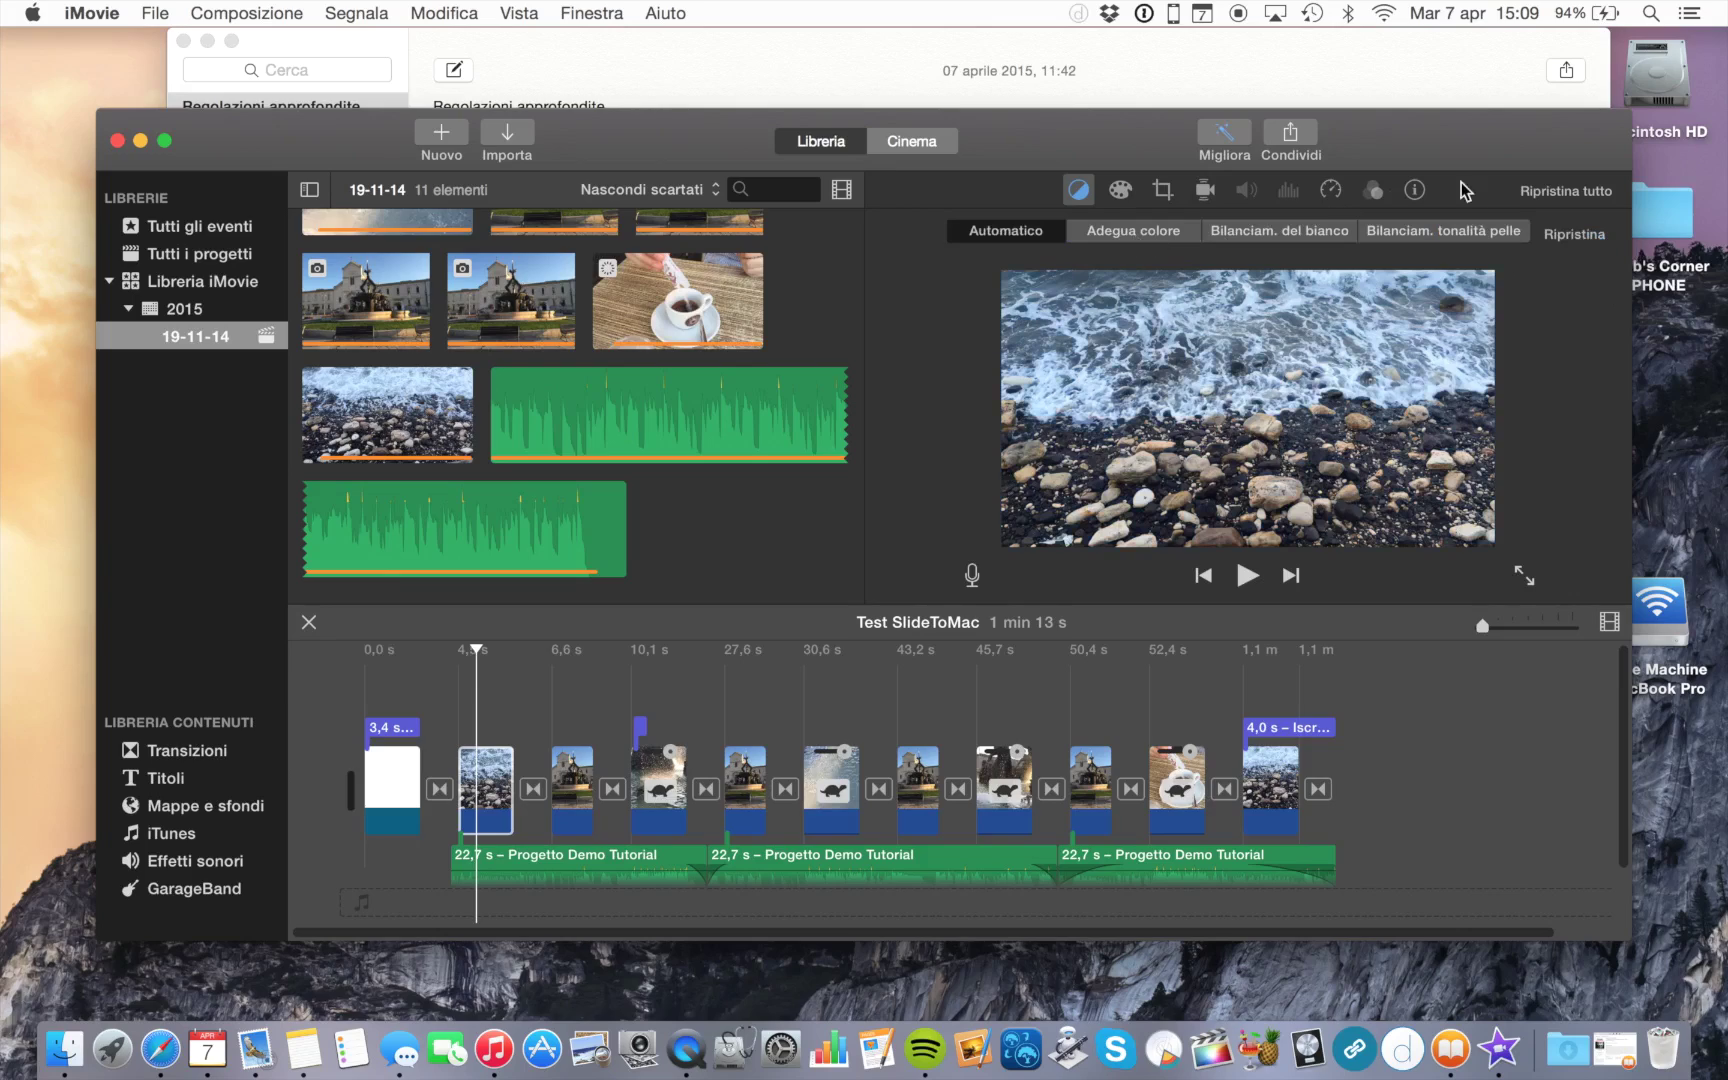
left_click(1462, 238)
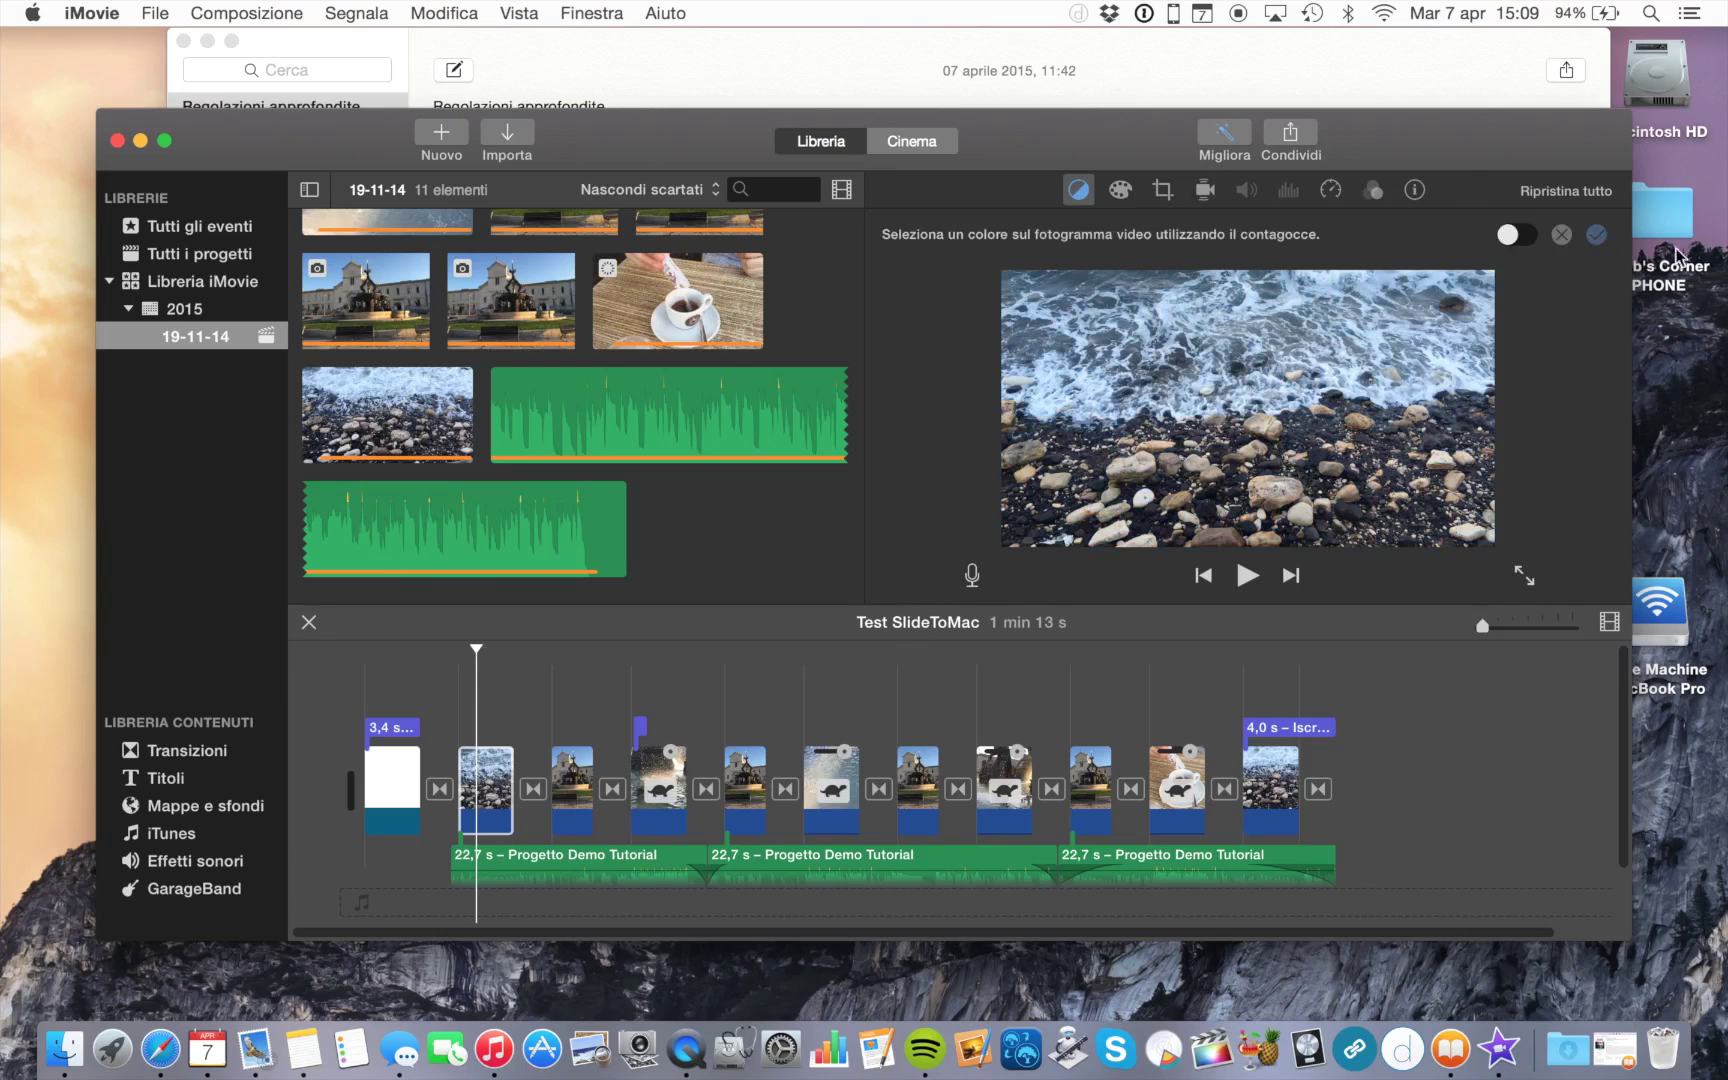
left_click(1566, 236)
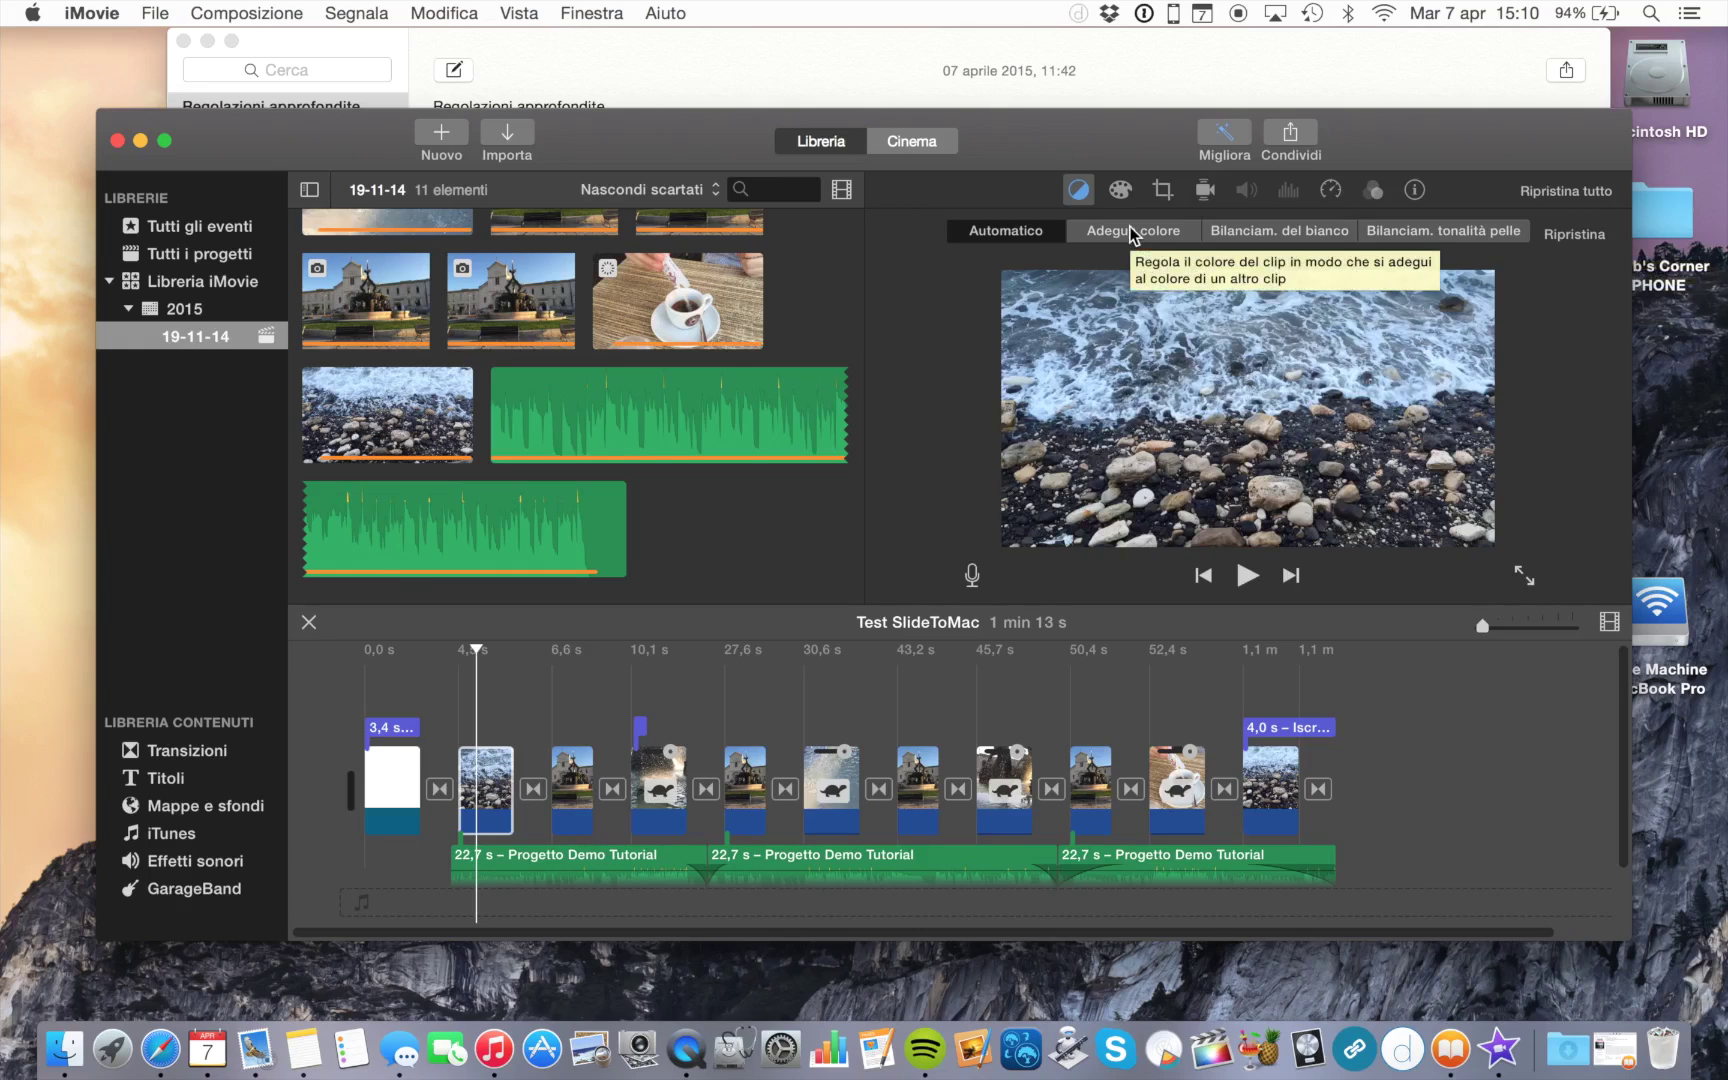
- Colour-correct the first beach clip by darkening the shadows, raising the contrast, adjusting the saturation and making the colour temperature slightly cooler
left_click(1122, 193)
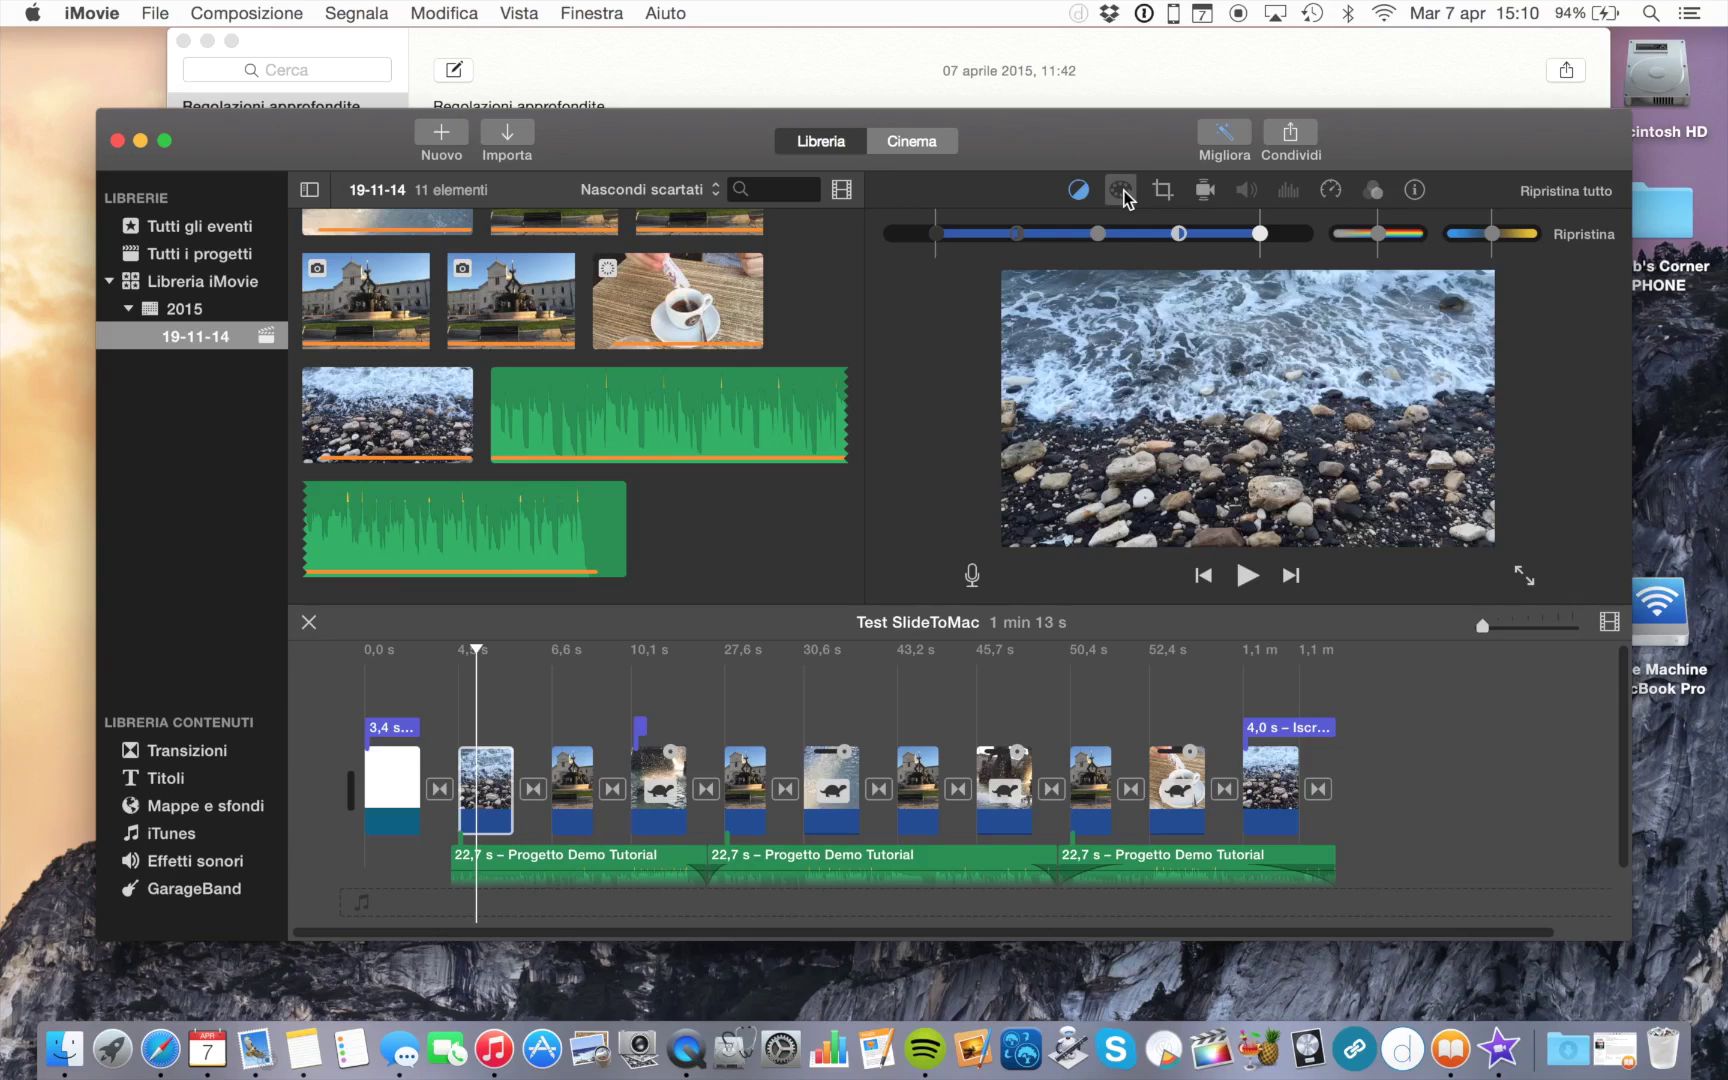
left_click_drag(937, 236, 988, 236)
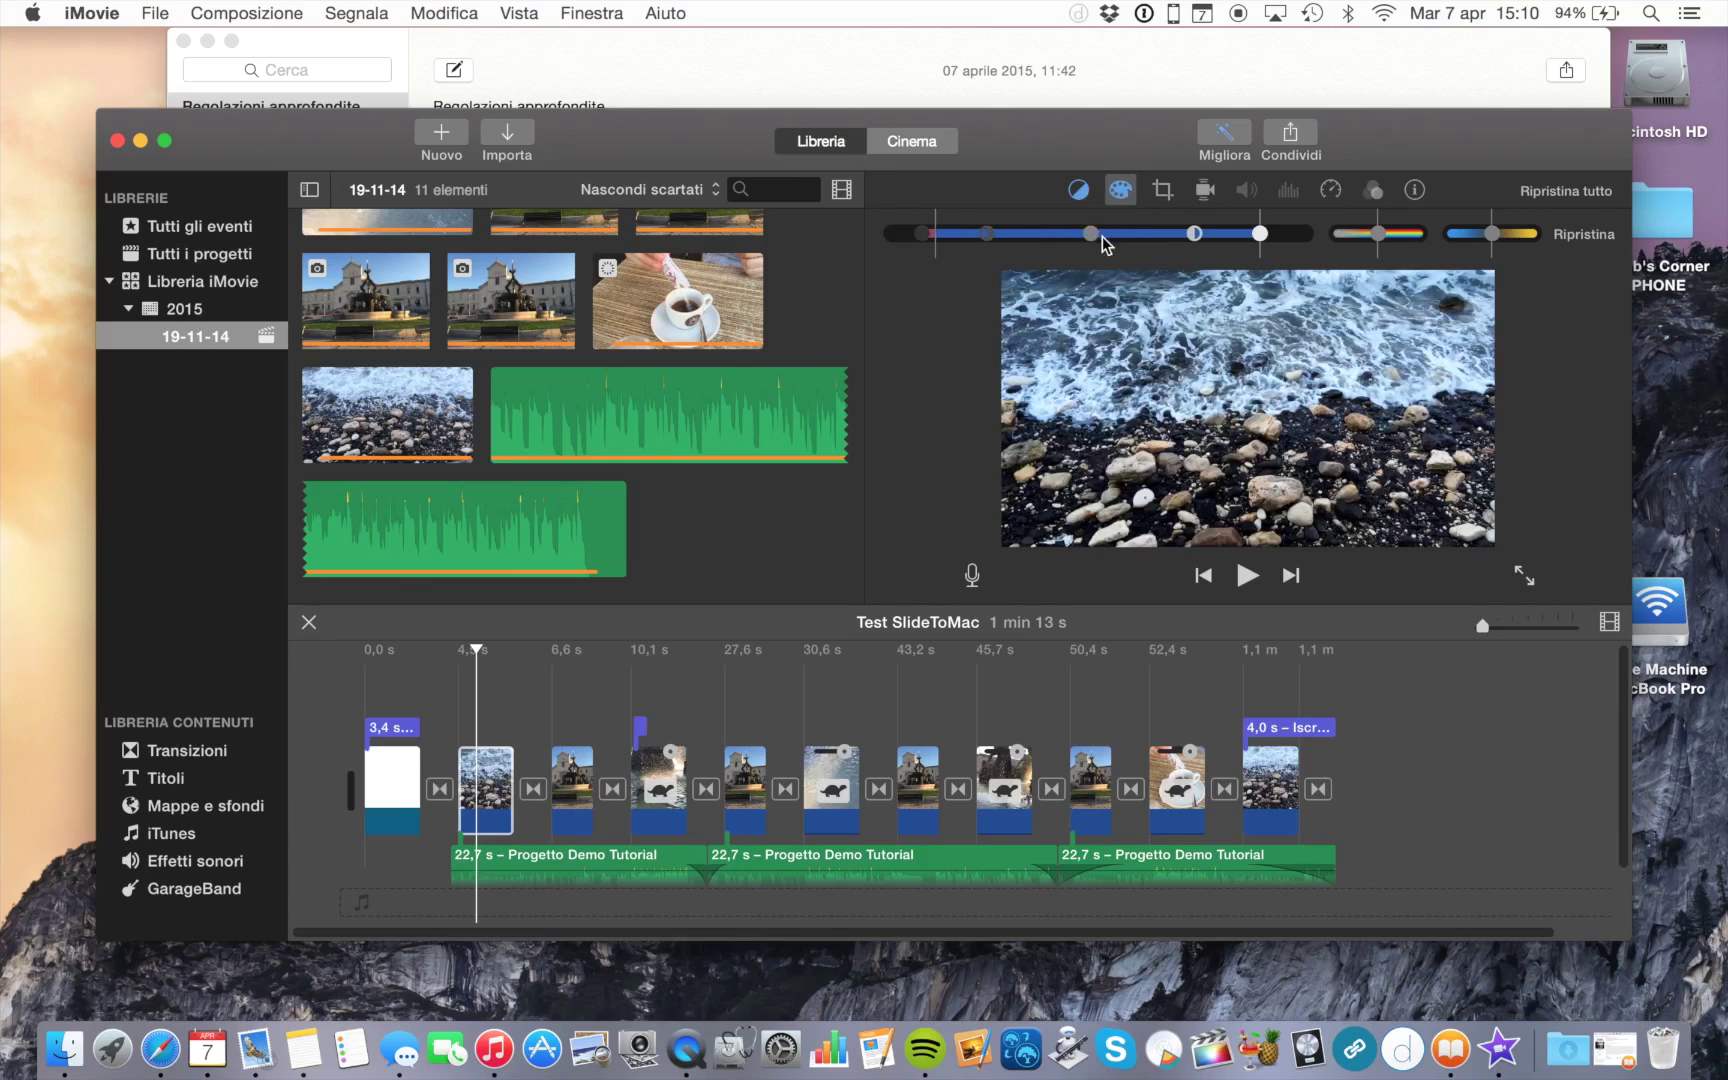
mouse_move(1114, 236)
left_mouse_down()
mouse_move(1129, 236)
mouse_move(1107, 236)
left_mouse_up()
mouse_move(1260, 233)
left_mouse_down()
mouse_move(1284, 233)
mouse_move(1258, 233)
left_mouse_up()
left_click_drag(917, 236, 984, 233)
left_click_drag(1102, 234, 1092, 234)
left_click_drag(1380, 237, 1321, 238)
mouse_move(1497, 237)
left_mouse_down()
mouse_move(1476, 234)
mouse_move(1520, 236)
mouse_move(1488, 238)
left_mouse_up()
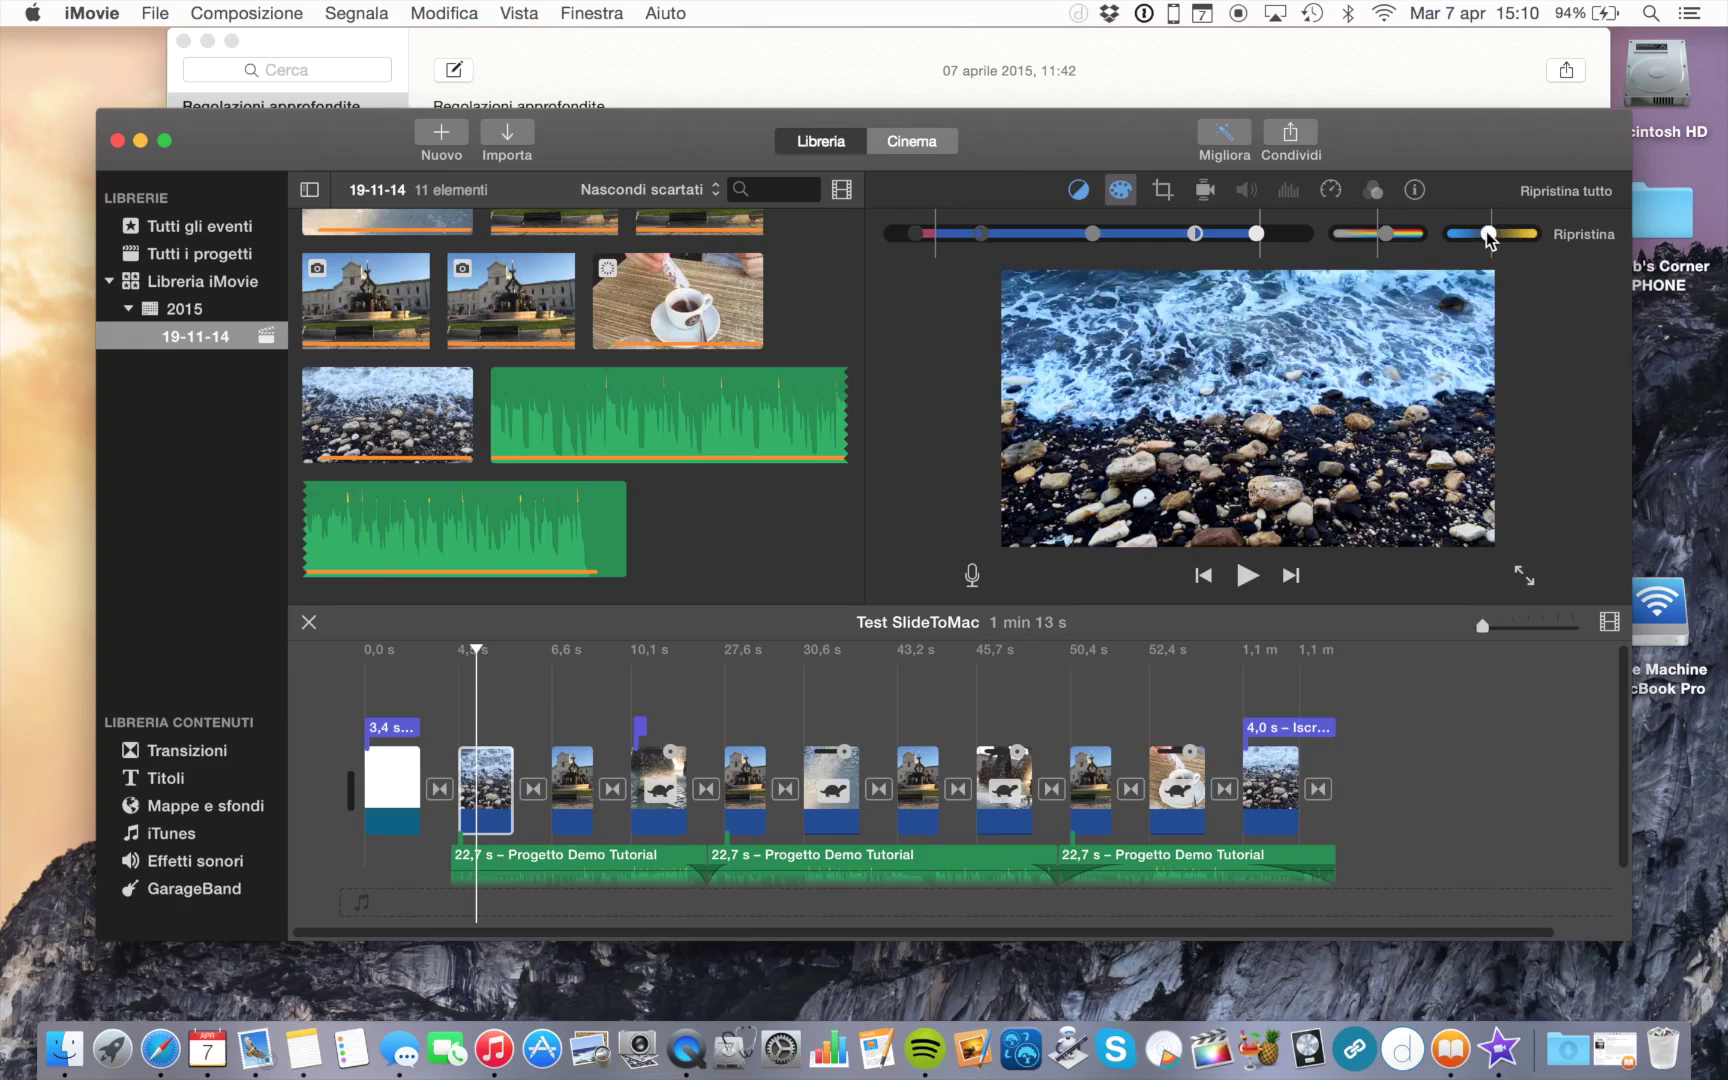
- Try the Ken Burns crop style on the beach clip, selecting its Fine and Inizio frames, and the Taglia/Riempi style
left_click(1164, 189)
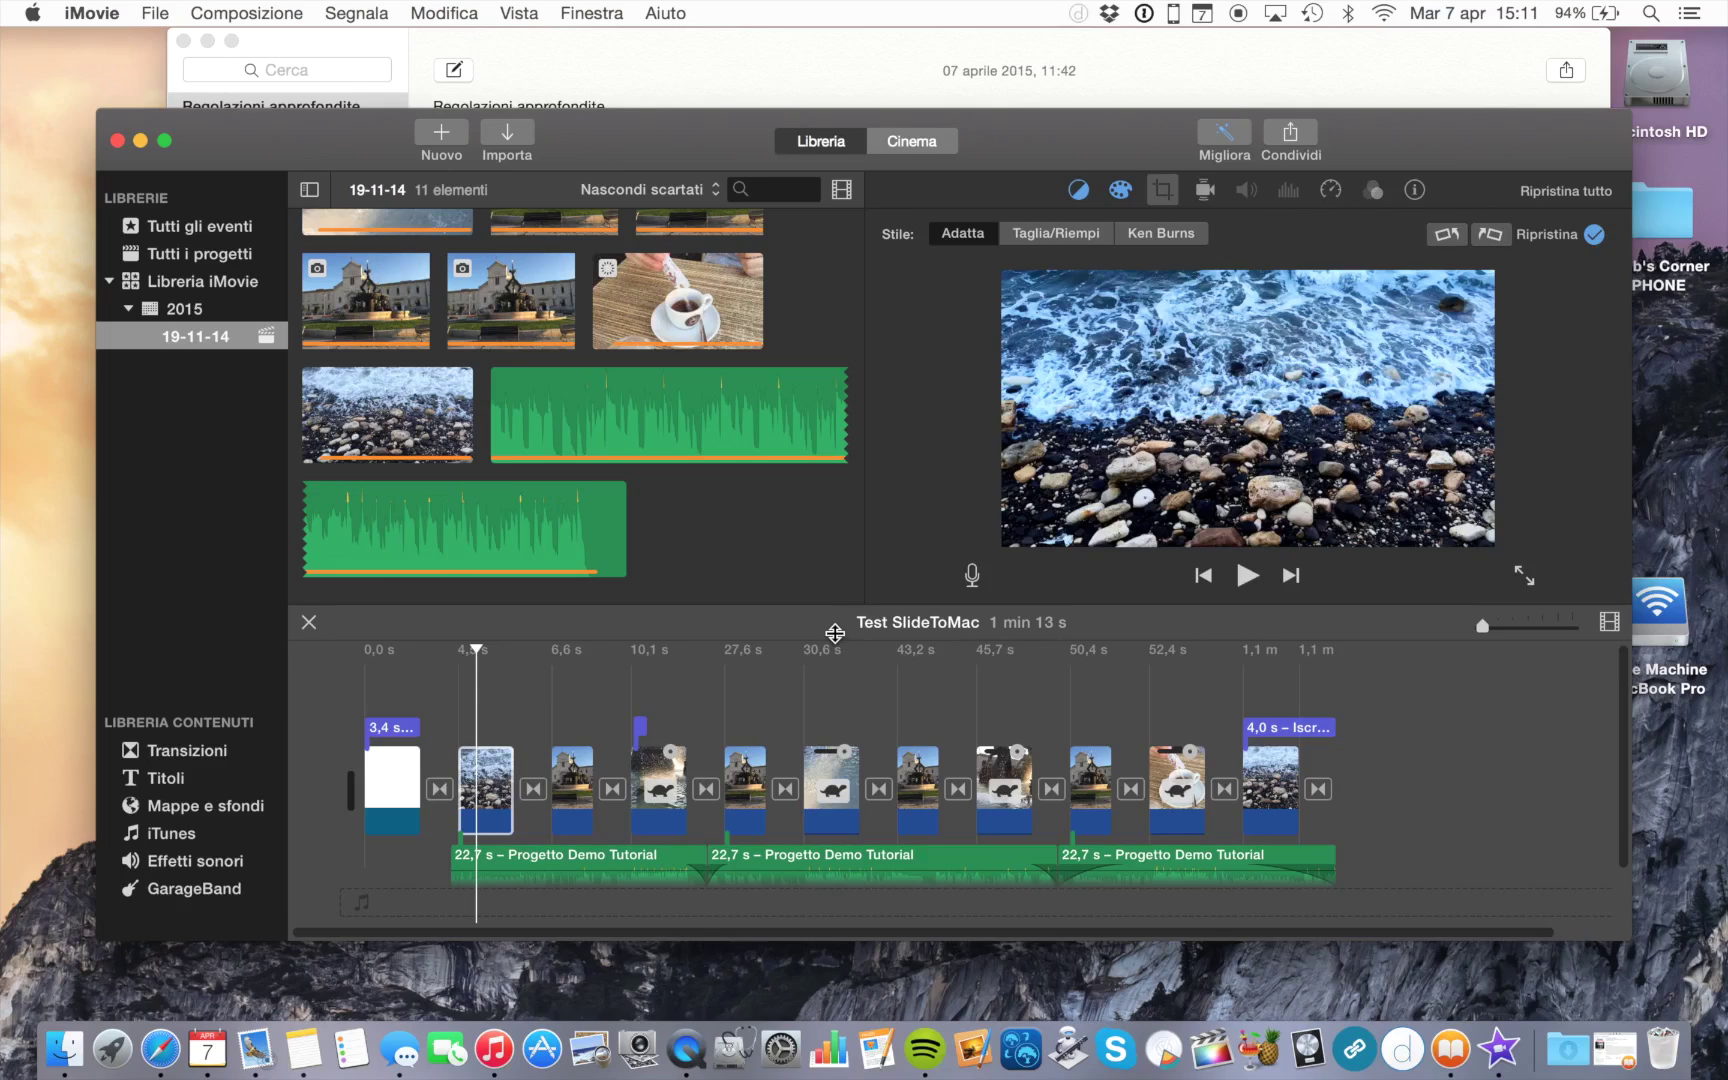
left_click(1169, 236)
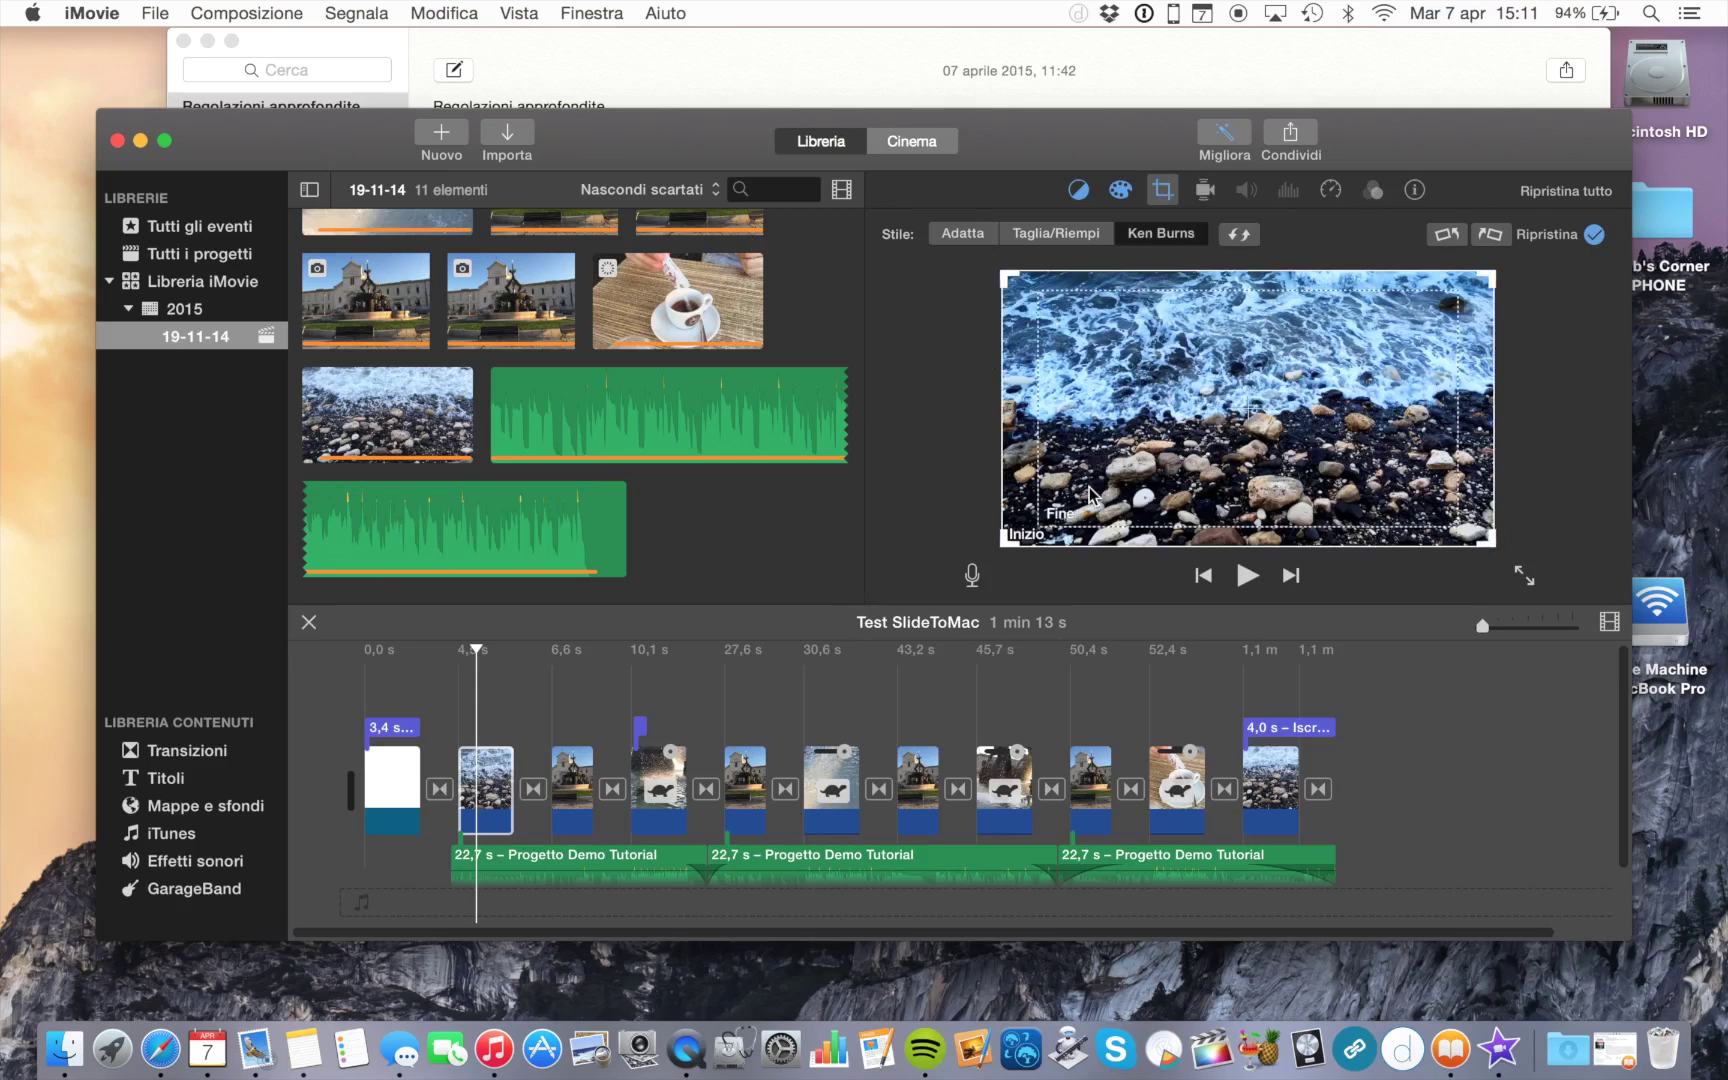
left_click(1045, 522)
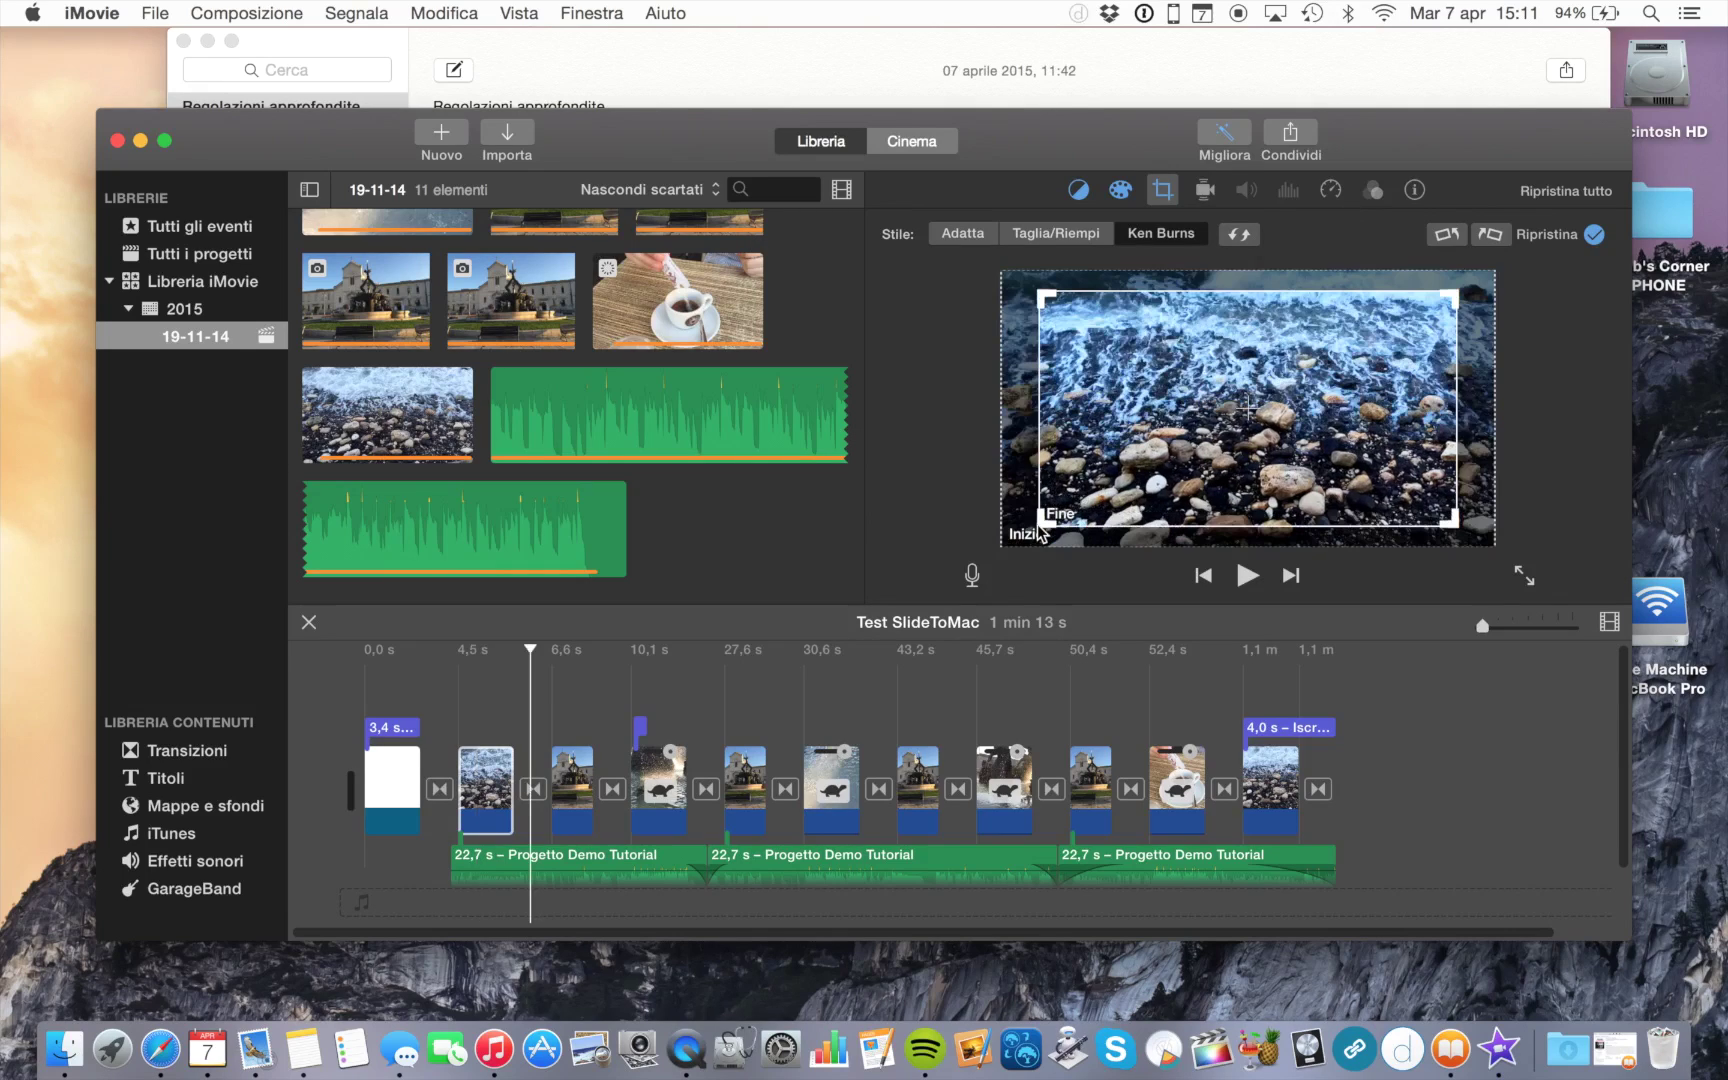
left_click(1019, 544)
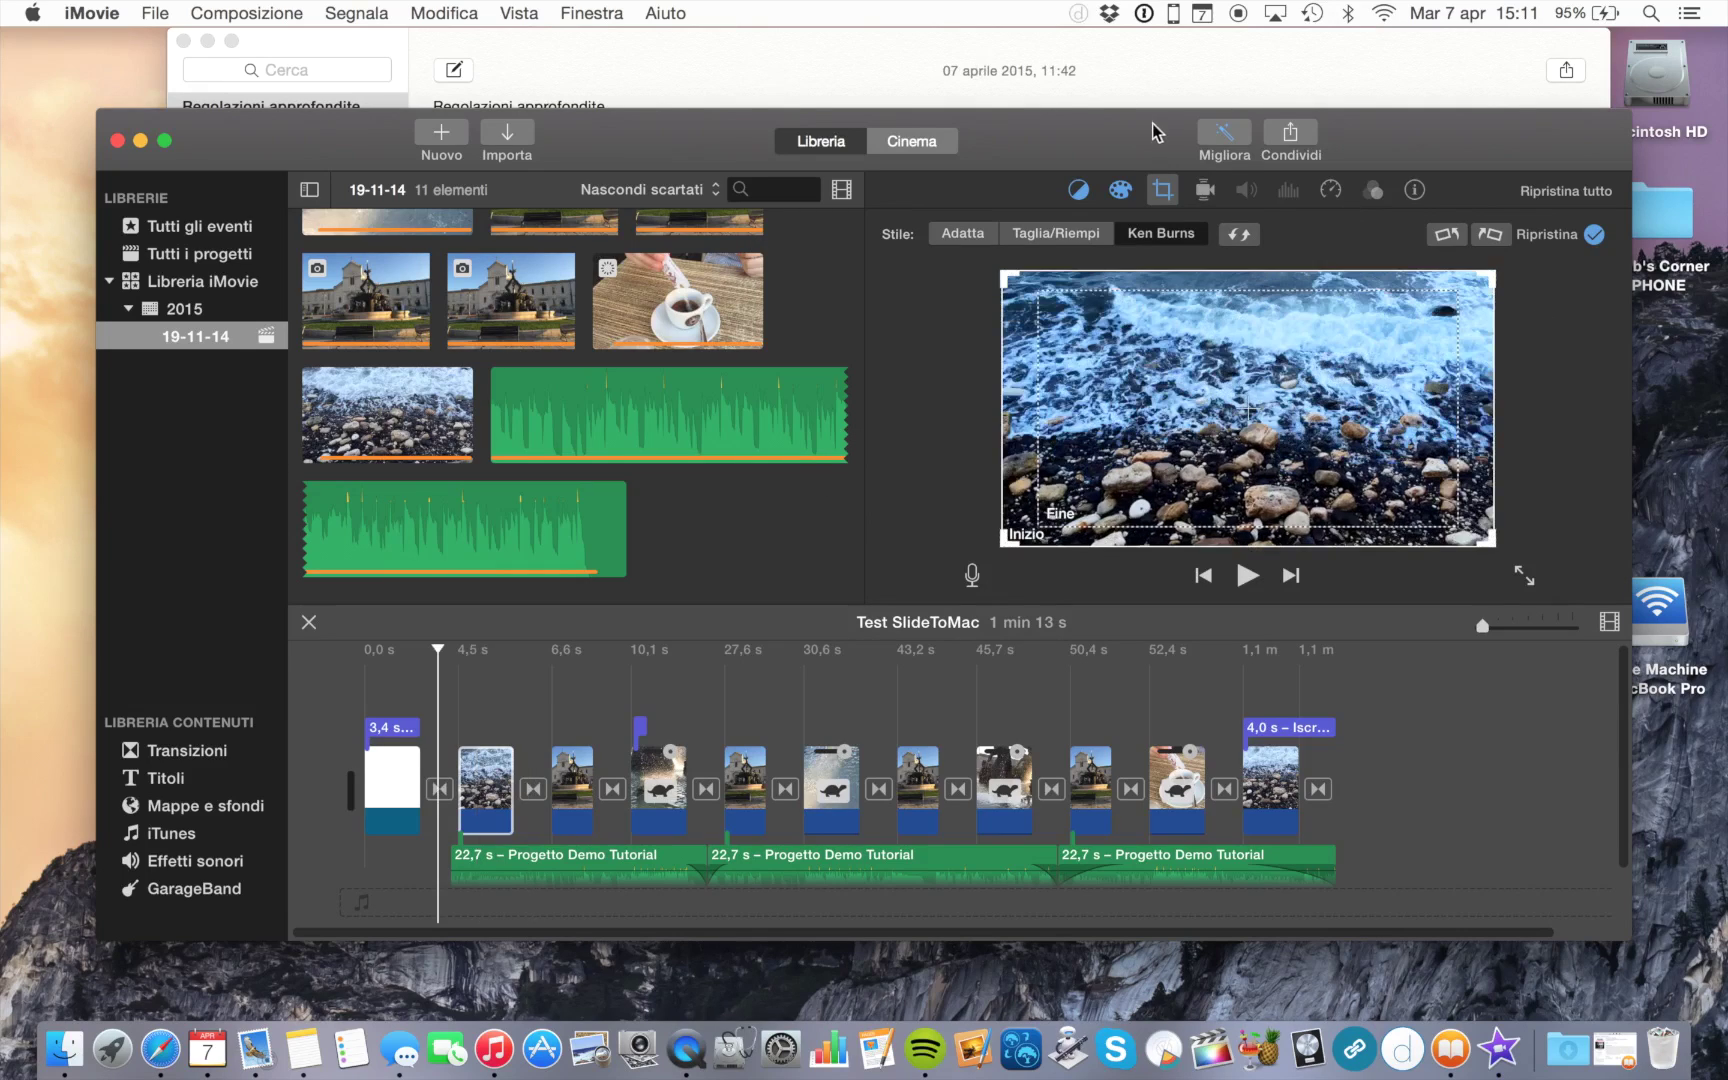
left_click(1104, 238)
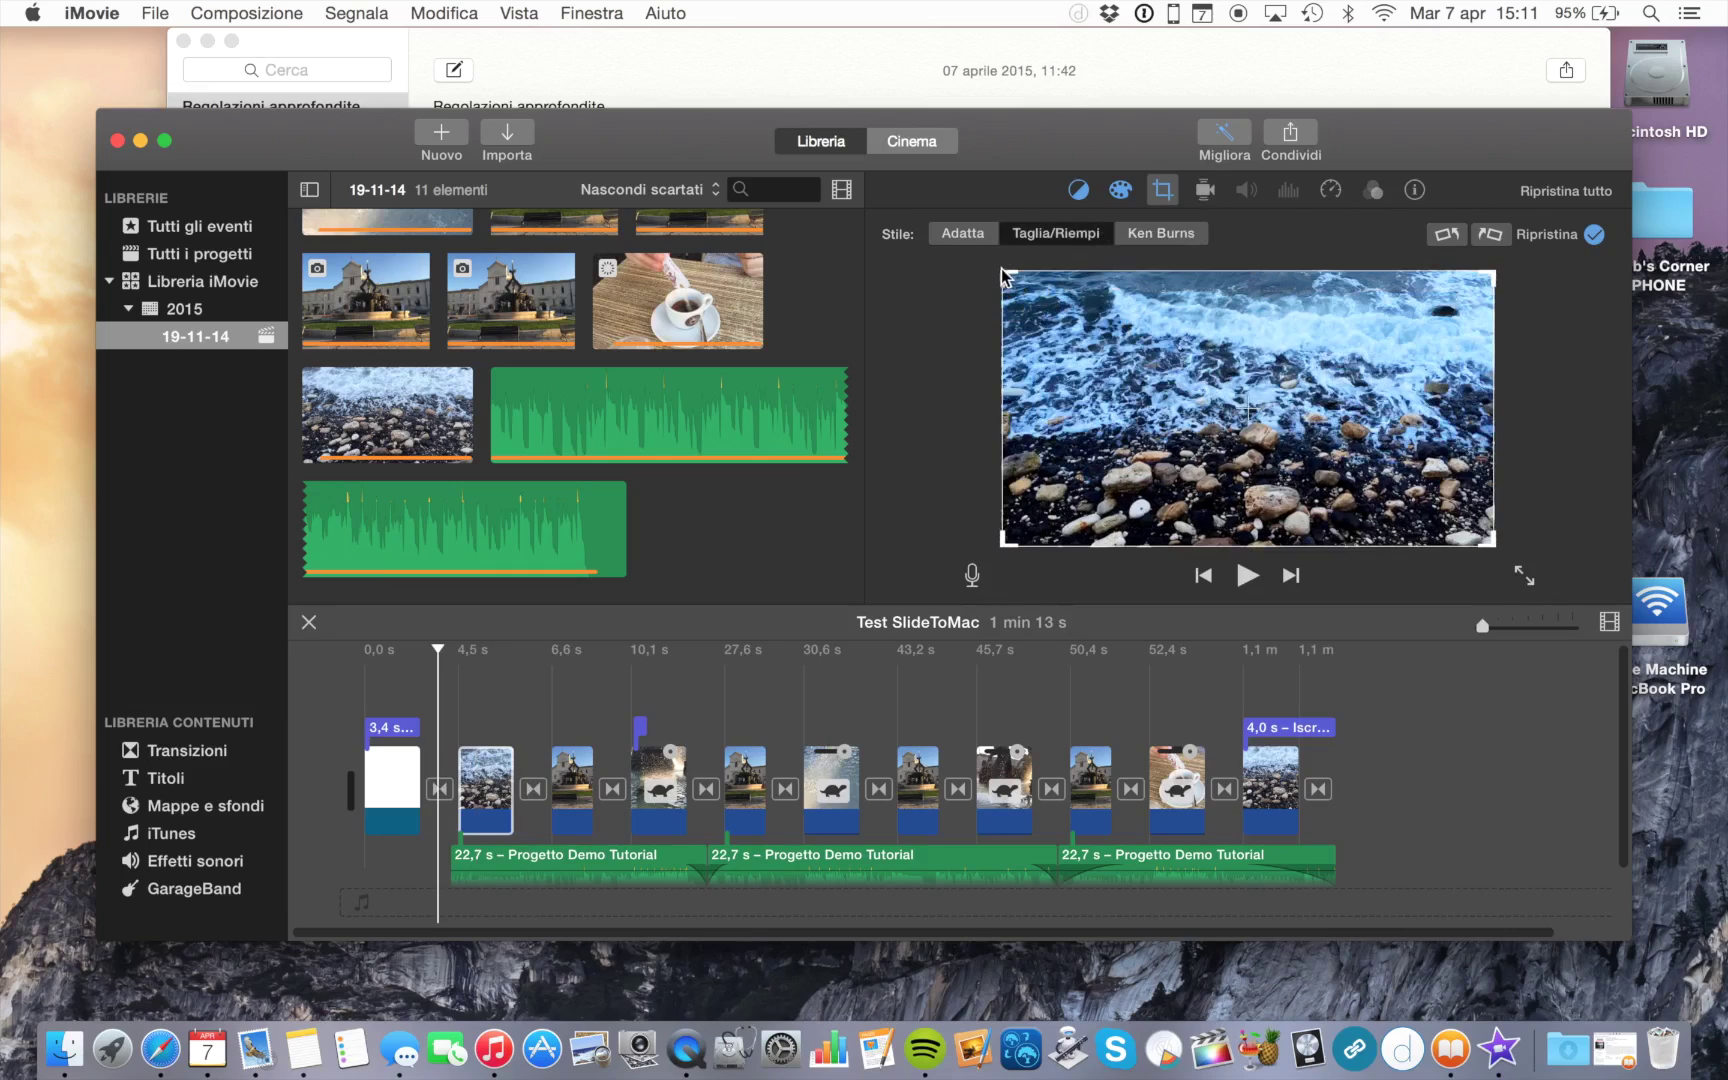
left_click_drag(1000, 266, 803, 246)
- Show the video stabilization and rolling shutter settings for the first beach clip
left_click(1205, 189)
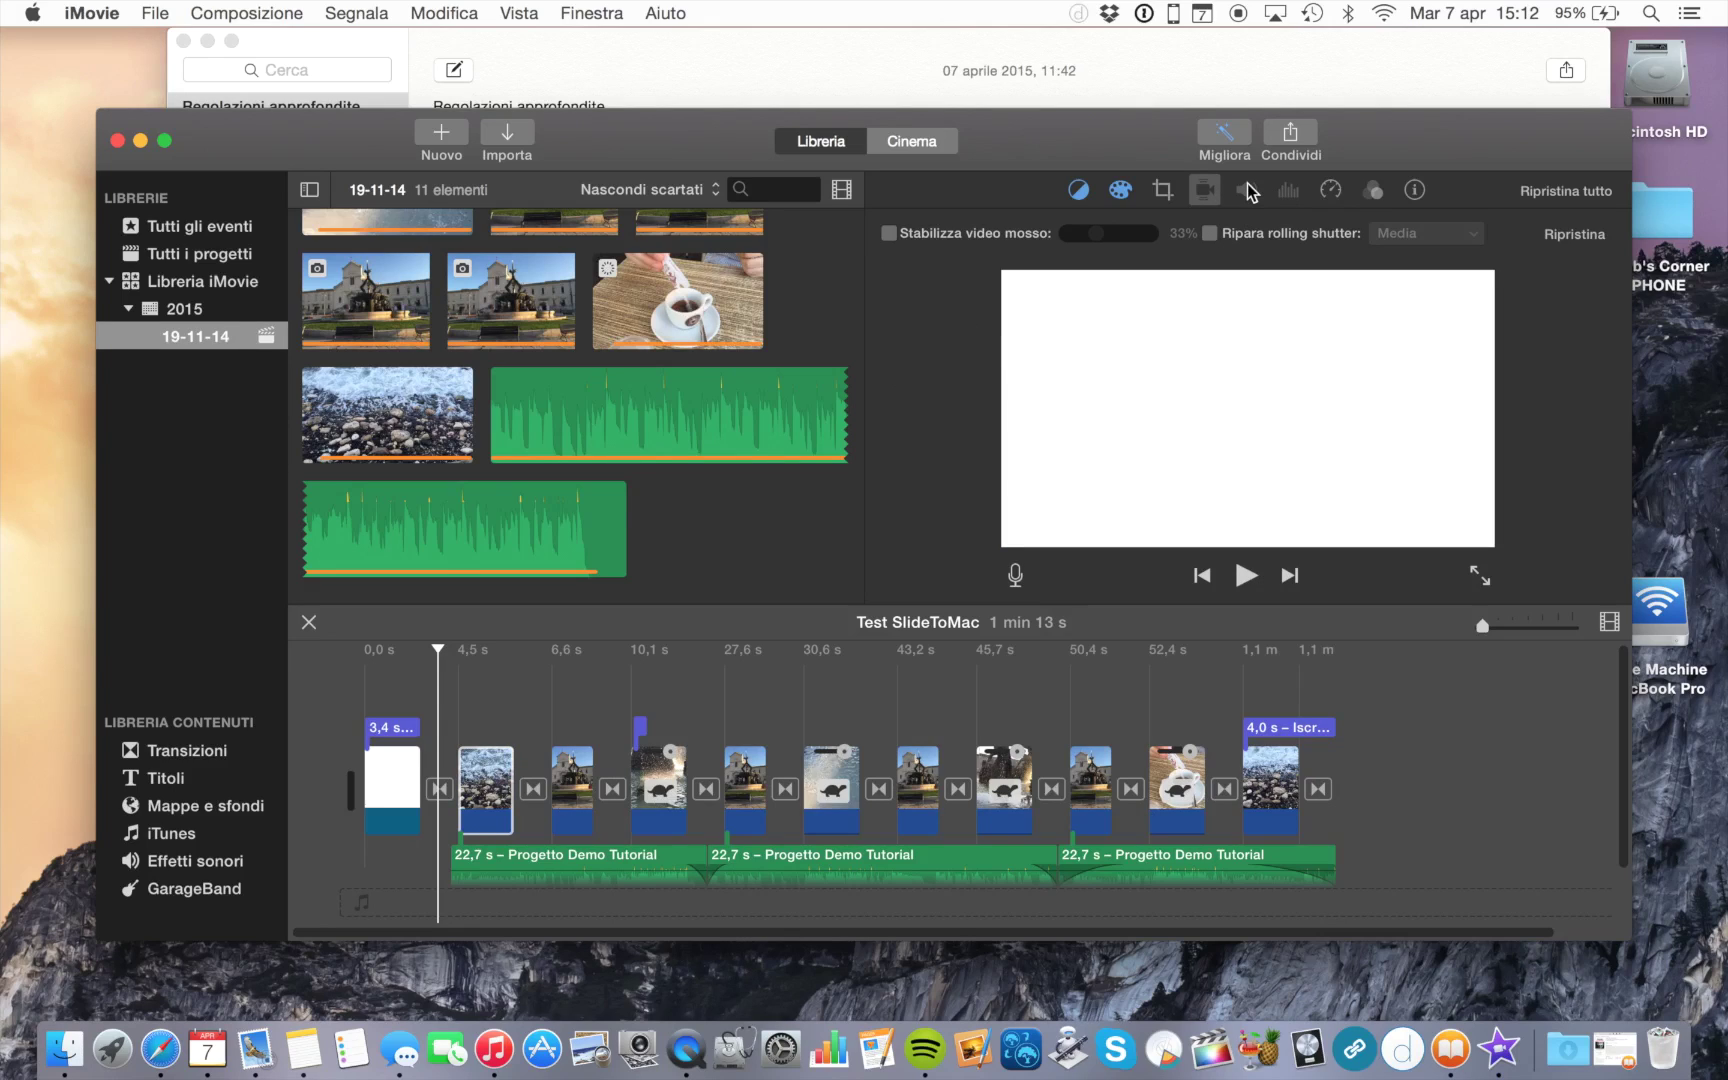
left_click(487, 838)
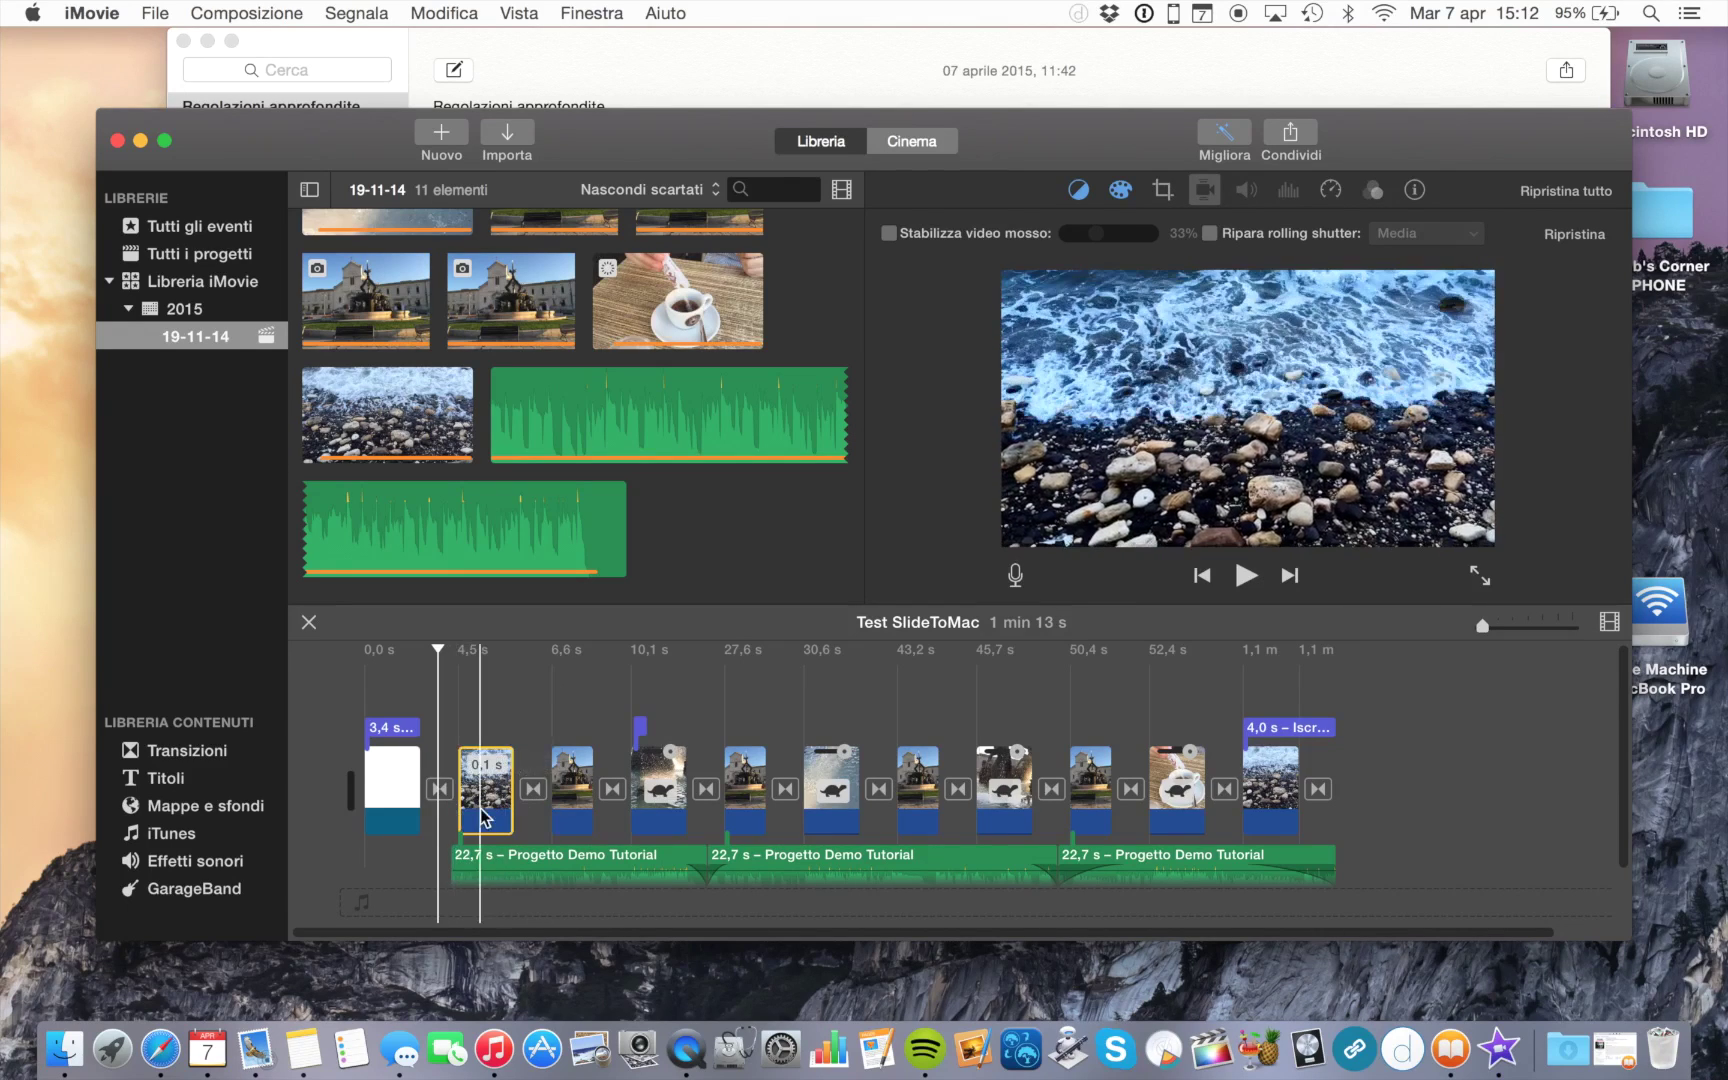
- Review the volume, background noise reduction and equalizer settings of the first Progetto Demo Tutorial audio clip
left_click(500, 866)
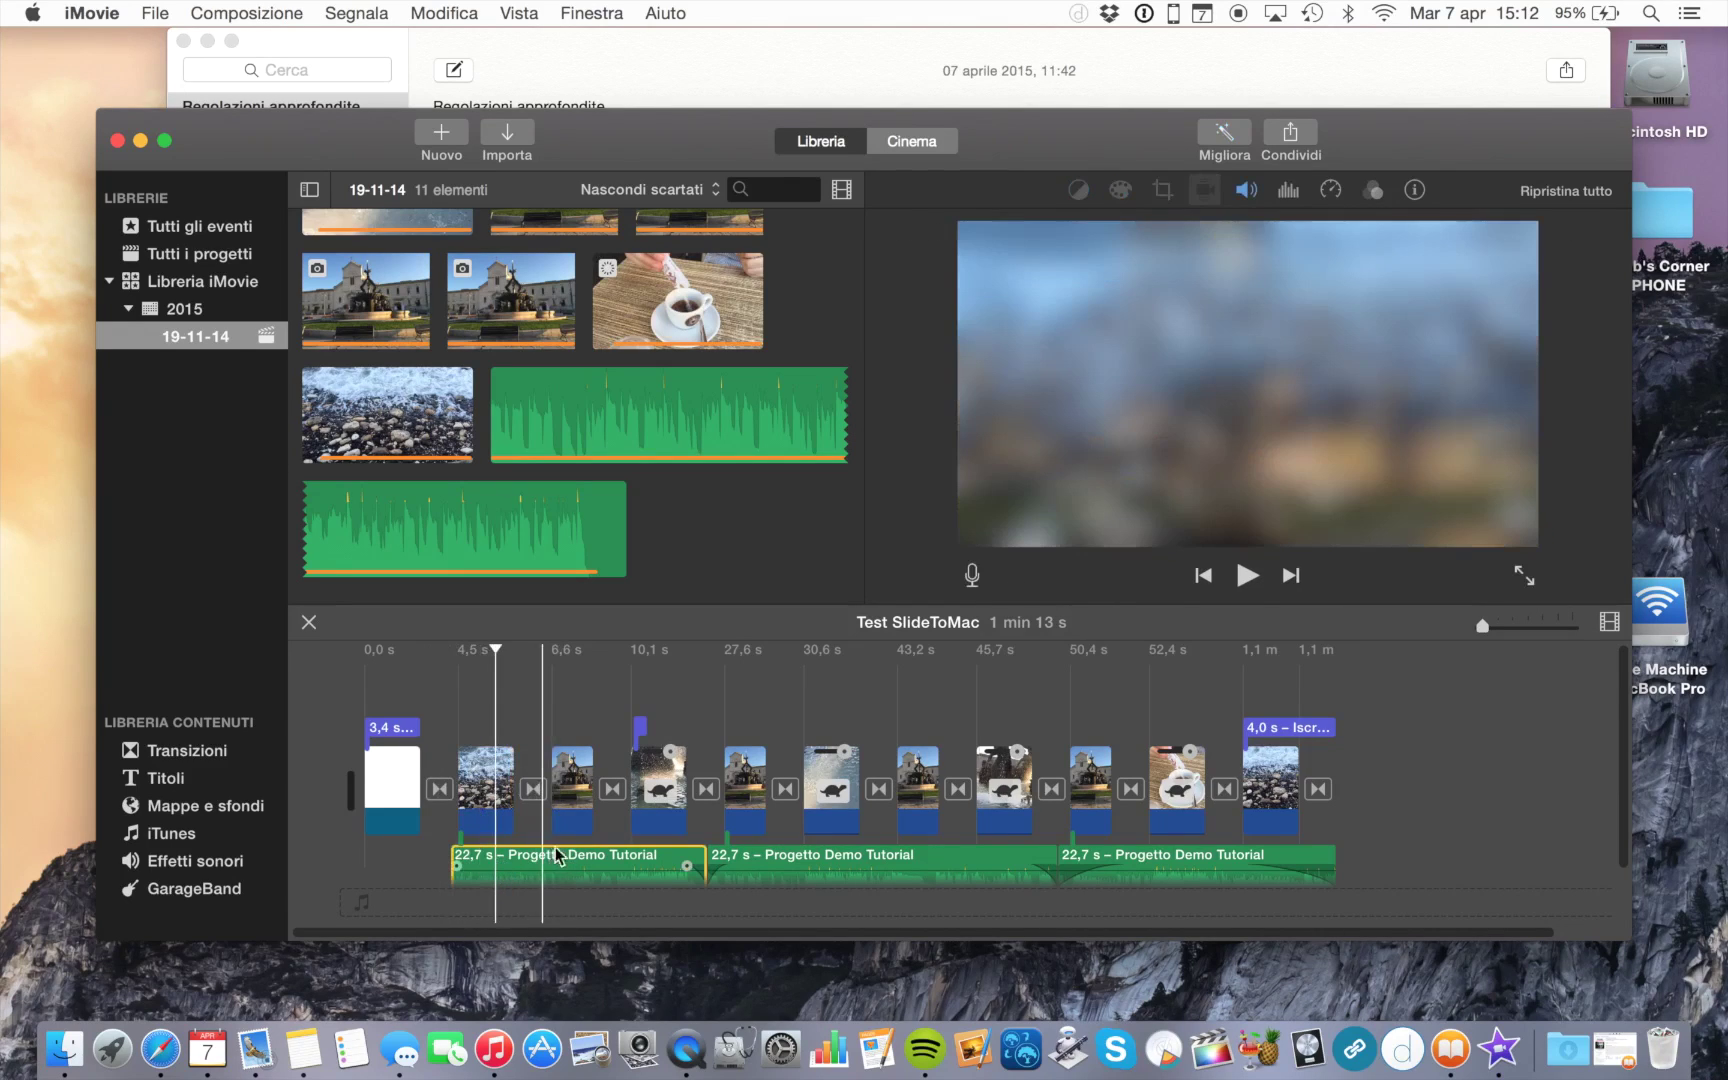
left_click(1247, 192)
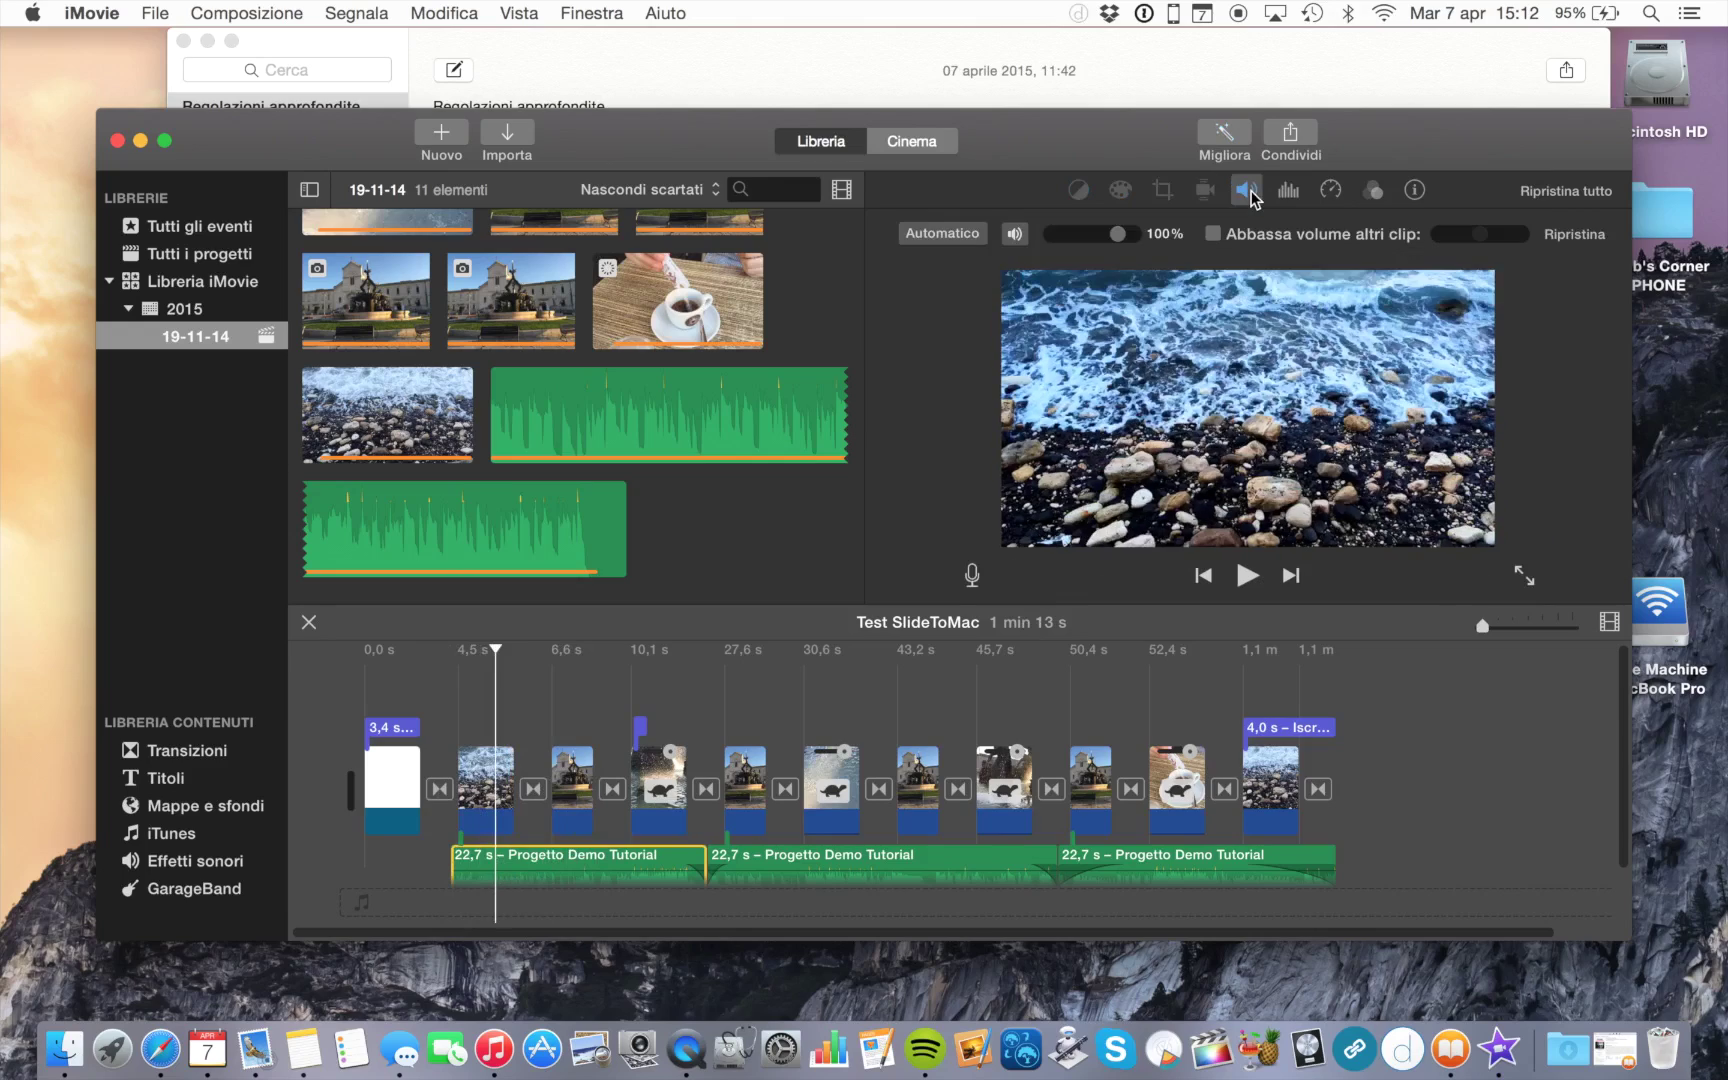
left_click(1289, 192)
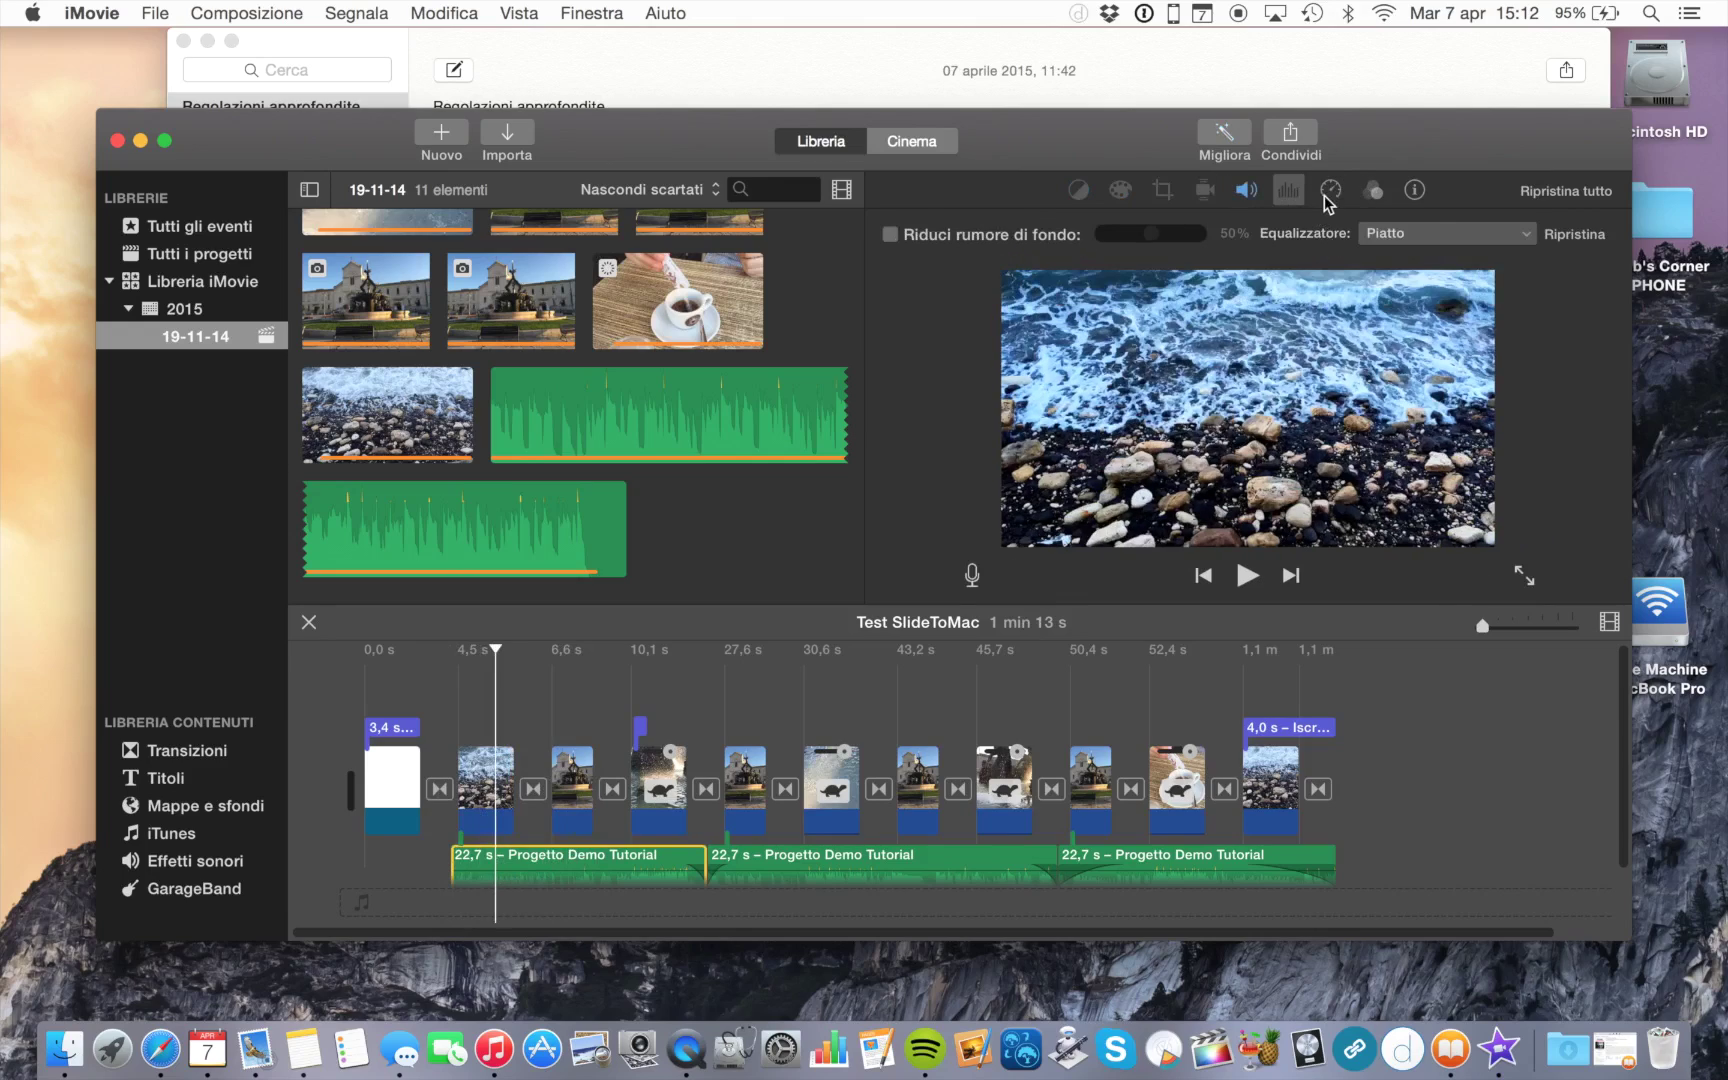
- Examine the speed options, filter settings and clip information of the first Progetto Demo Tutorial audio clip
left_click(1329, 192)
left_click(1006, 236)
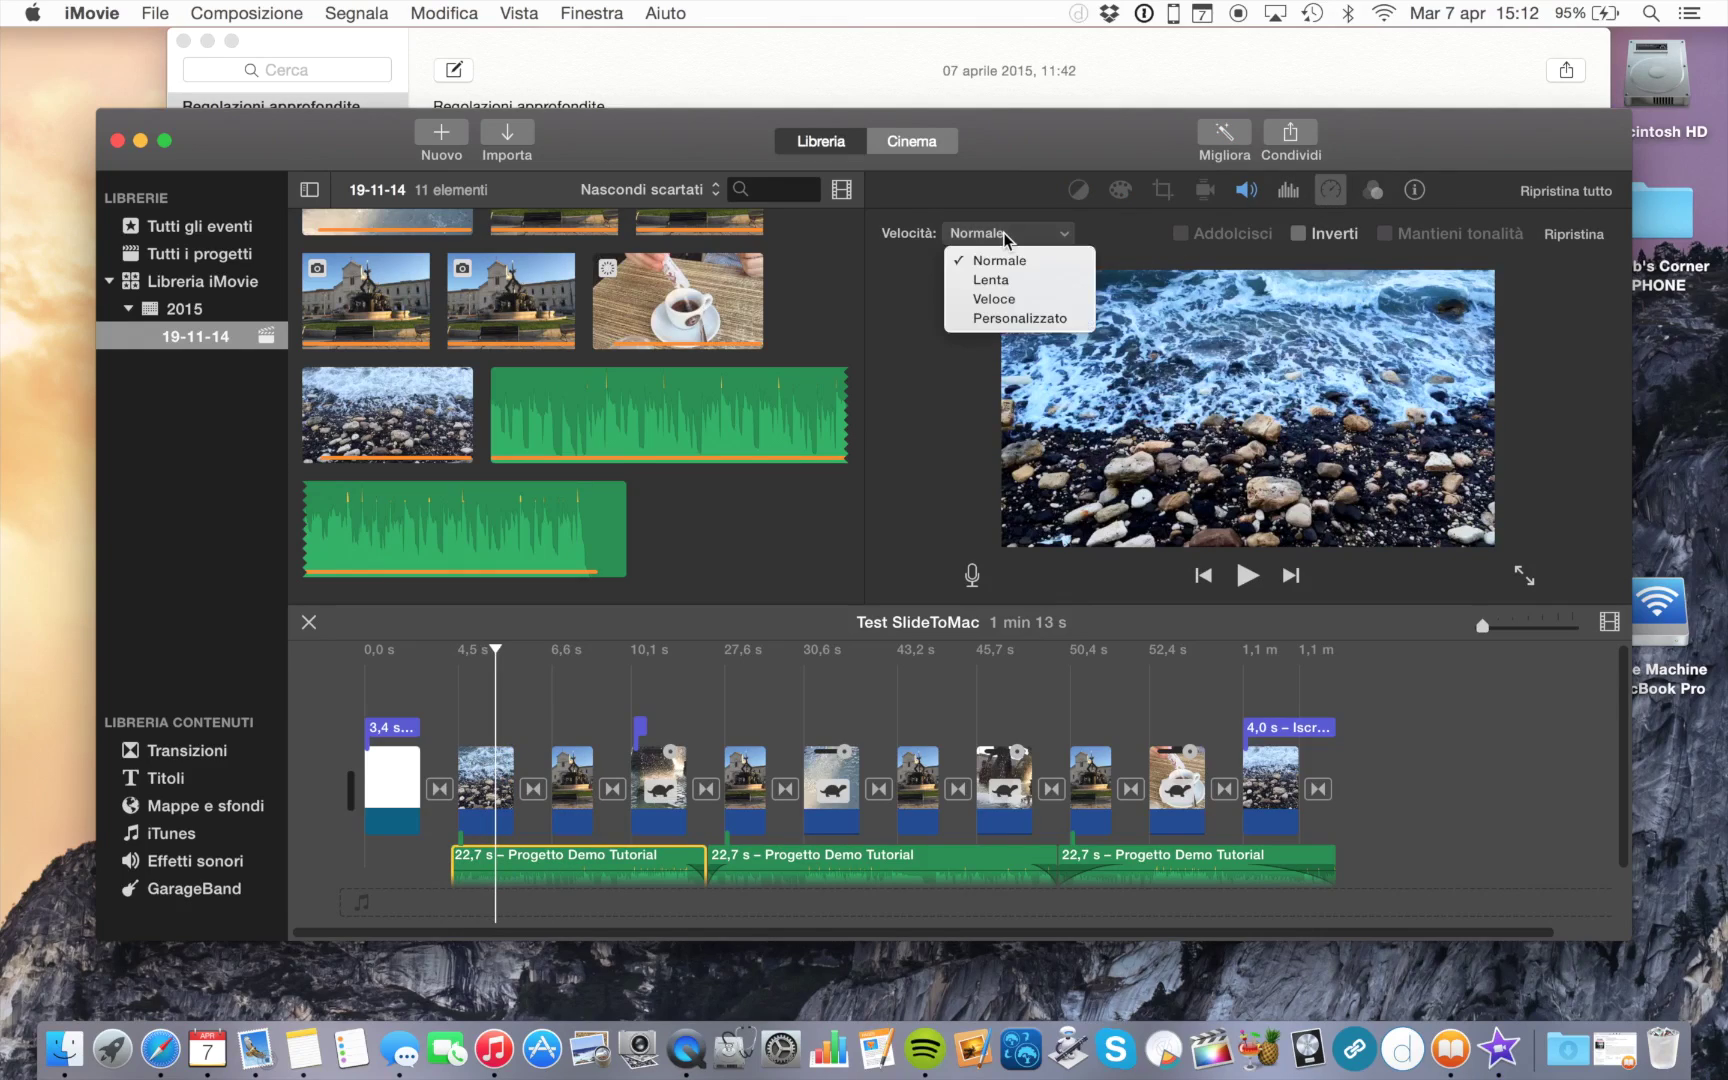
left_click(1368, 194)
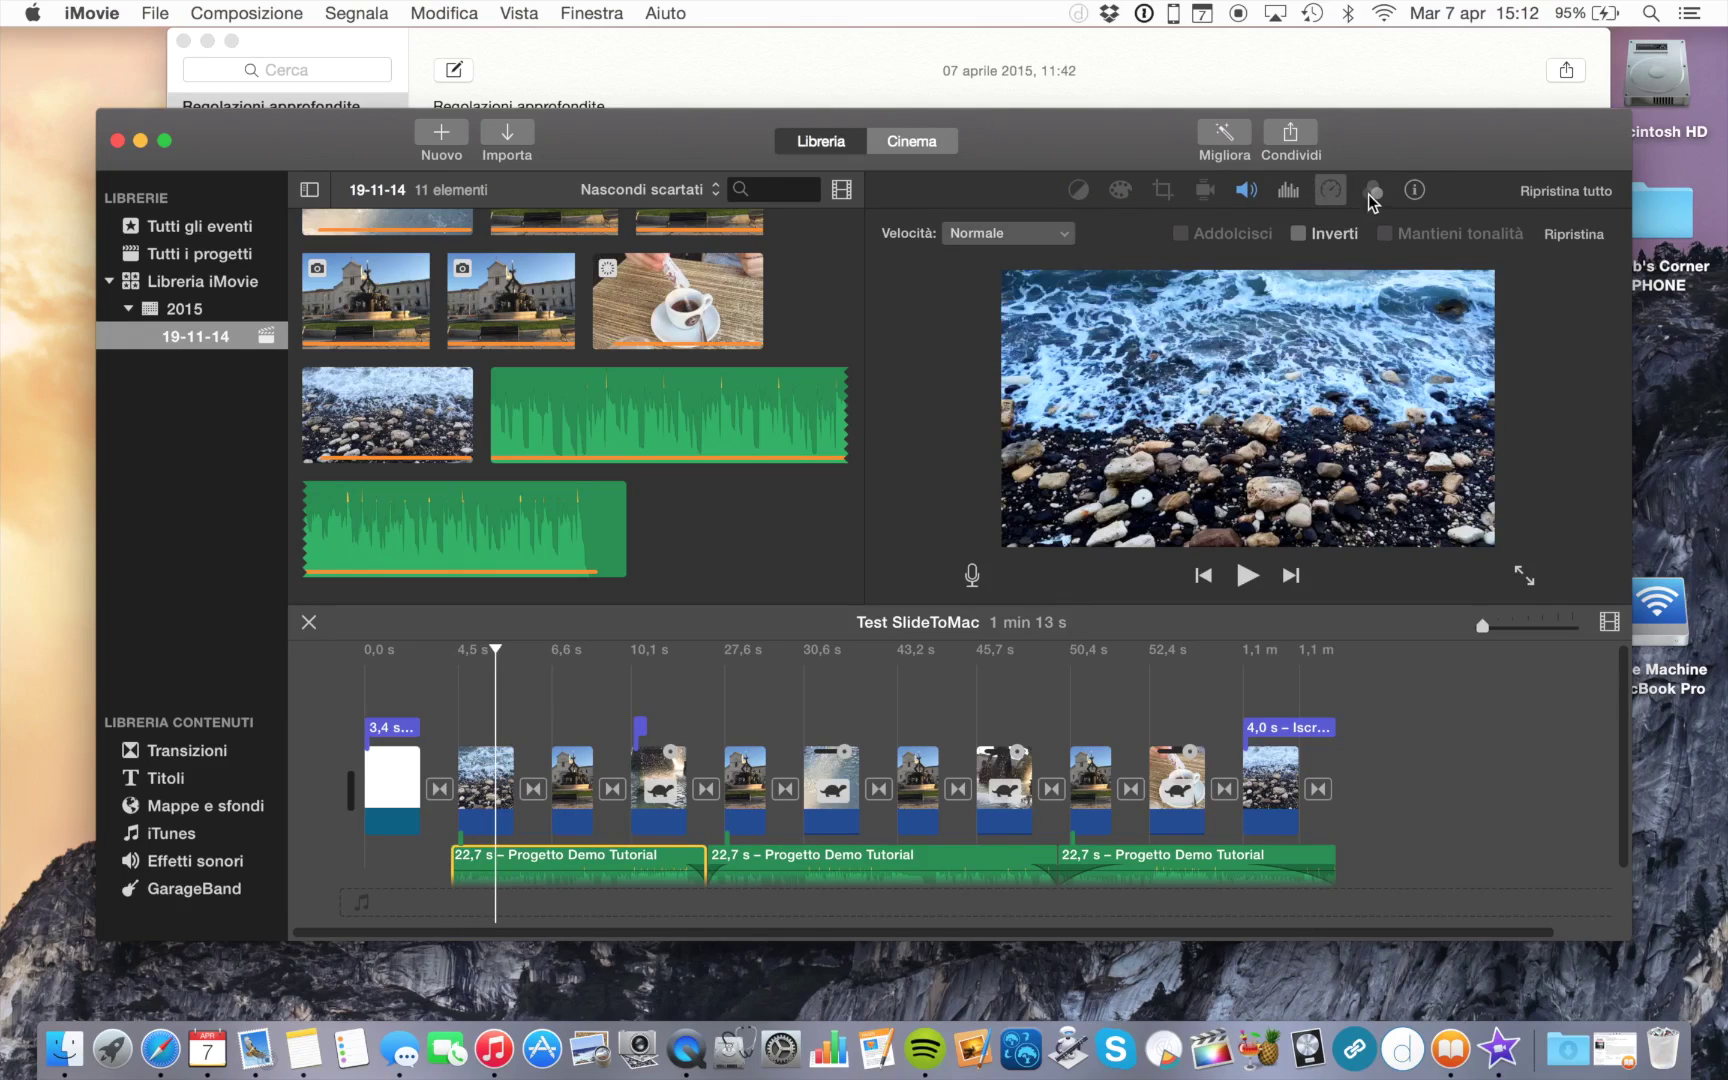
left_click(1368, 194)
left_click(1418, 192)
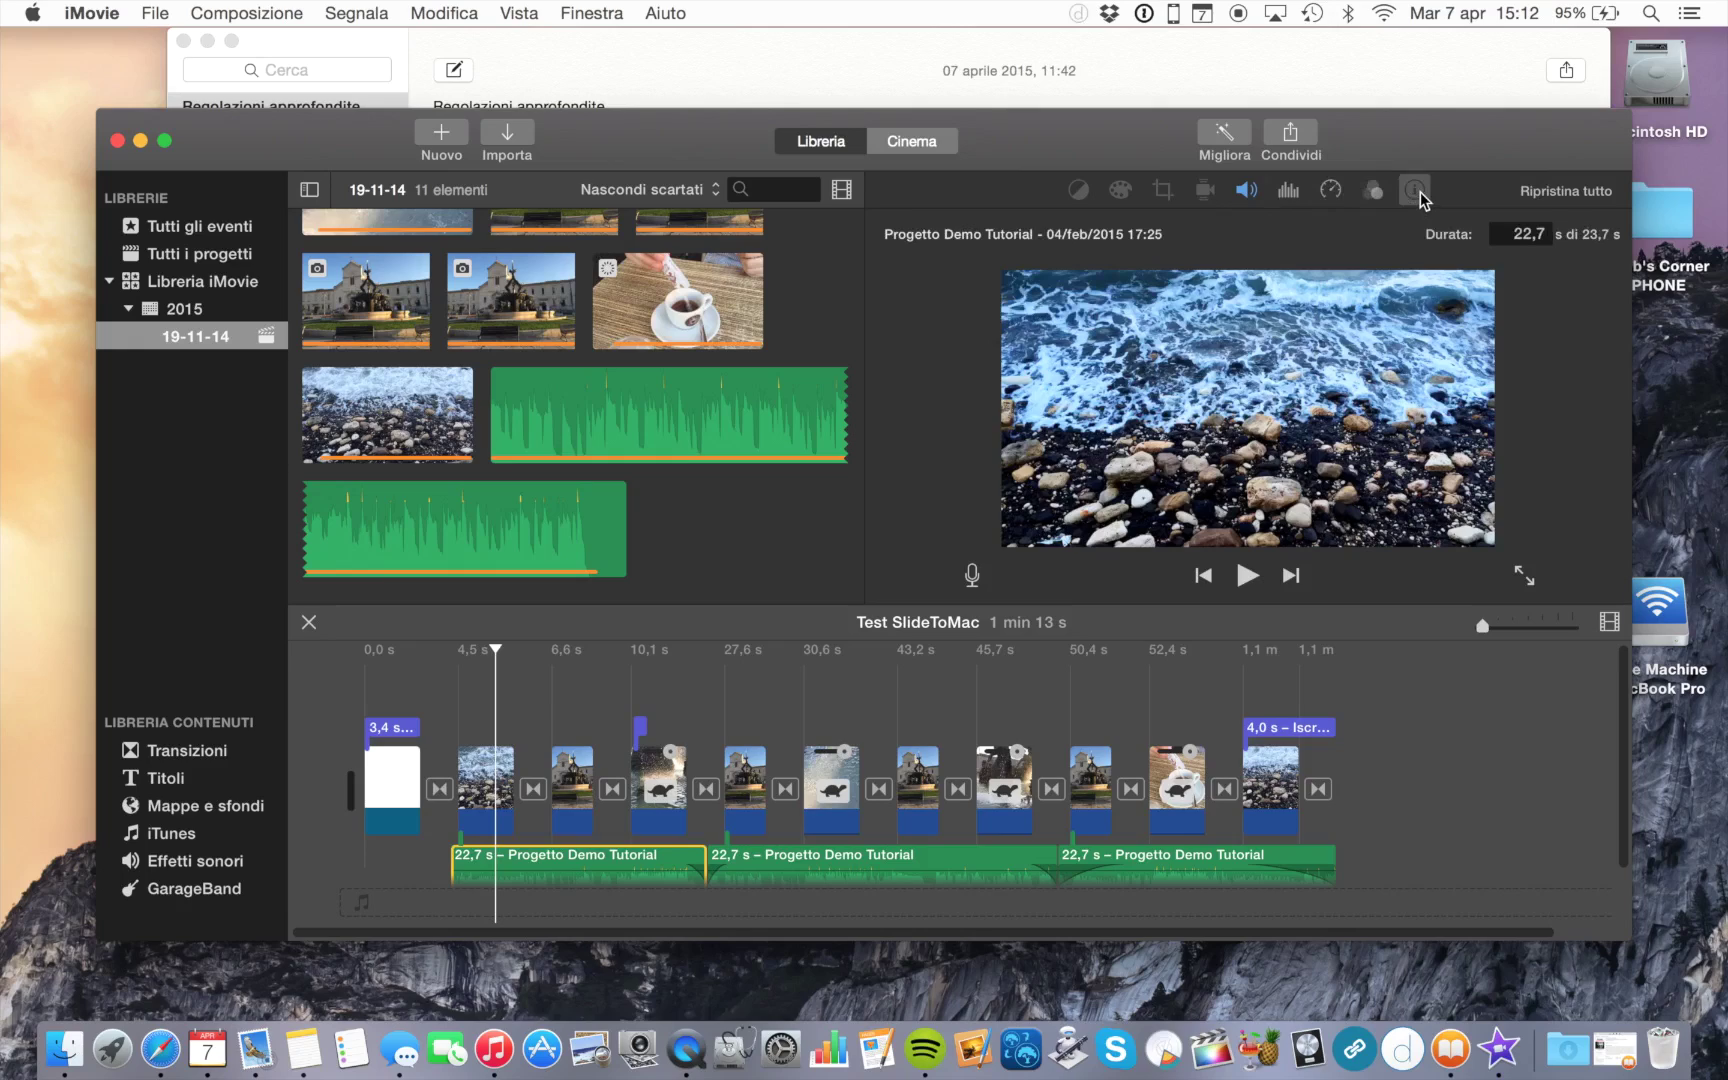
left_click(1418, 192)
- Review the iMovie preferences for automatic slow motion and iCloud content upload
left_click(356, 765)
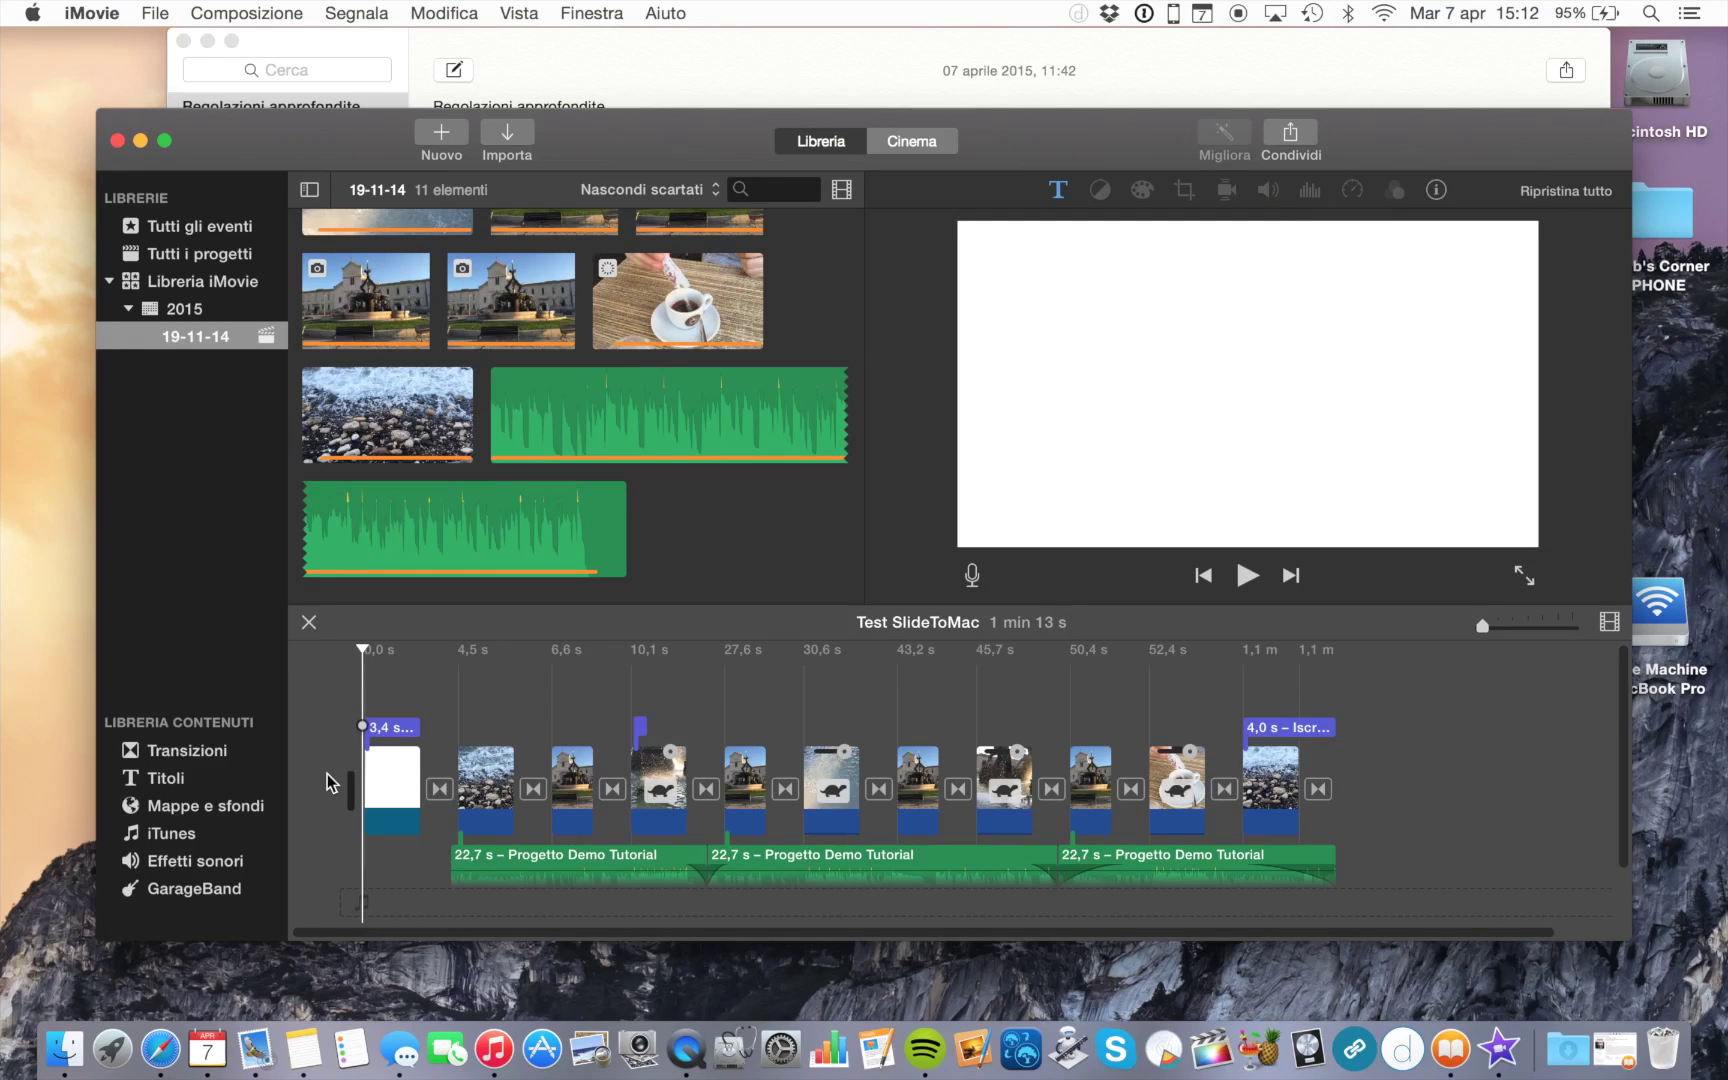
key("super+comma")
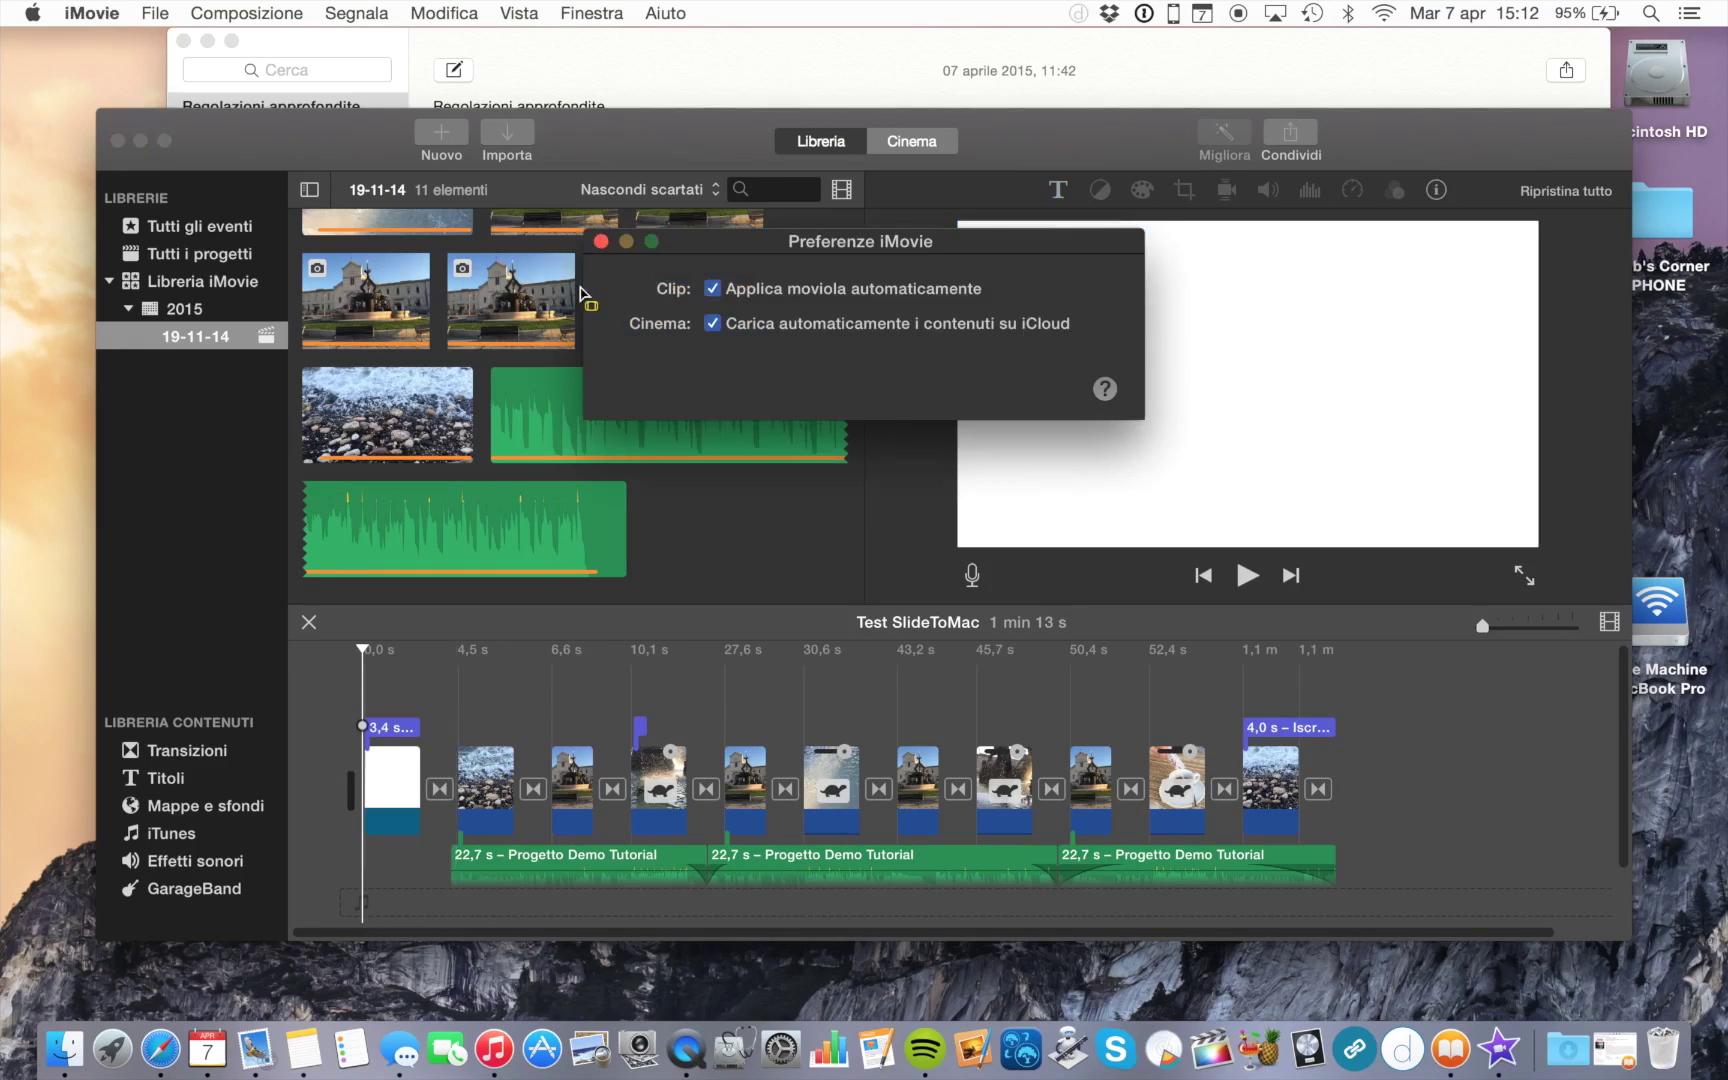
left_click(604, 242)
left_click(155, 12)
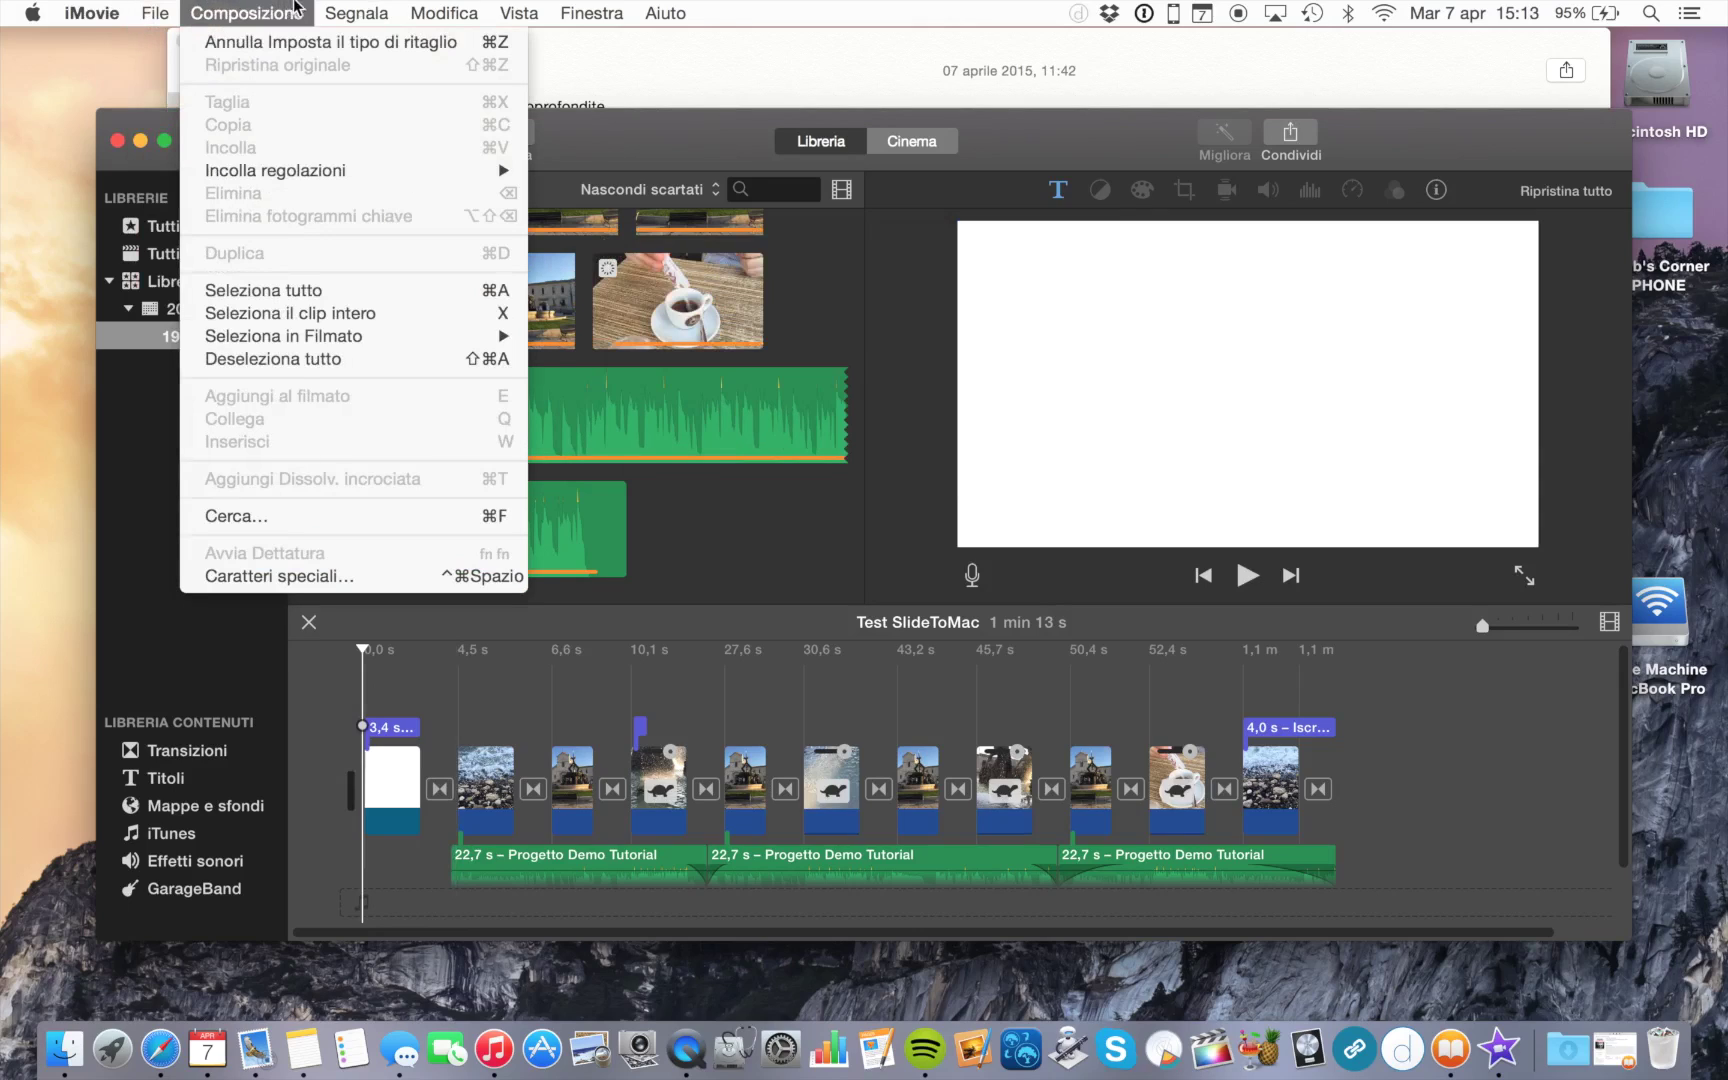
left_click(338, 10)
left_click(630, 10)
left_click(632, 8)
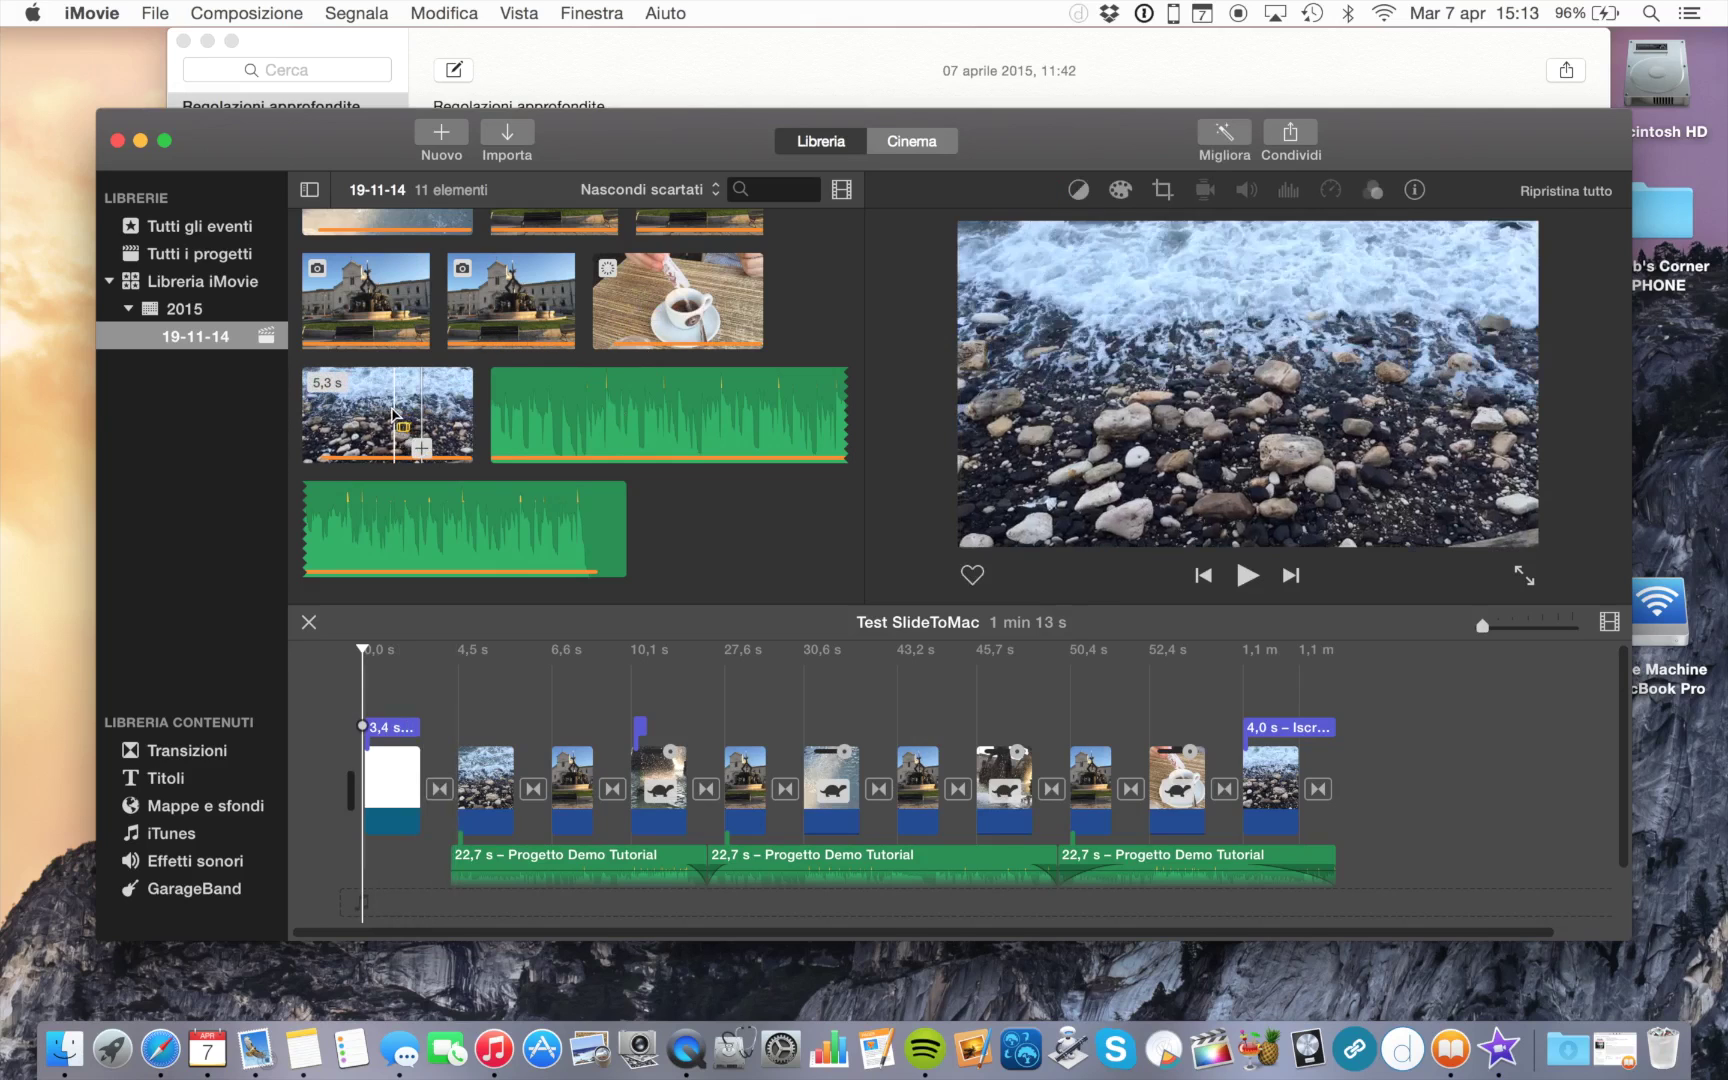
- Add the second part of the beach clip from the 19-11-14 event as an overlay above the first beach clip, and check its overlay styles
left_click_drag(389, 416, 466, 418)
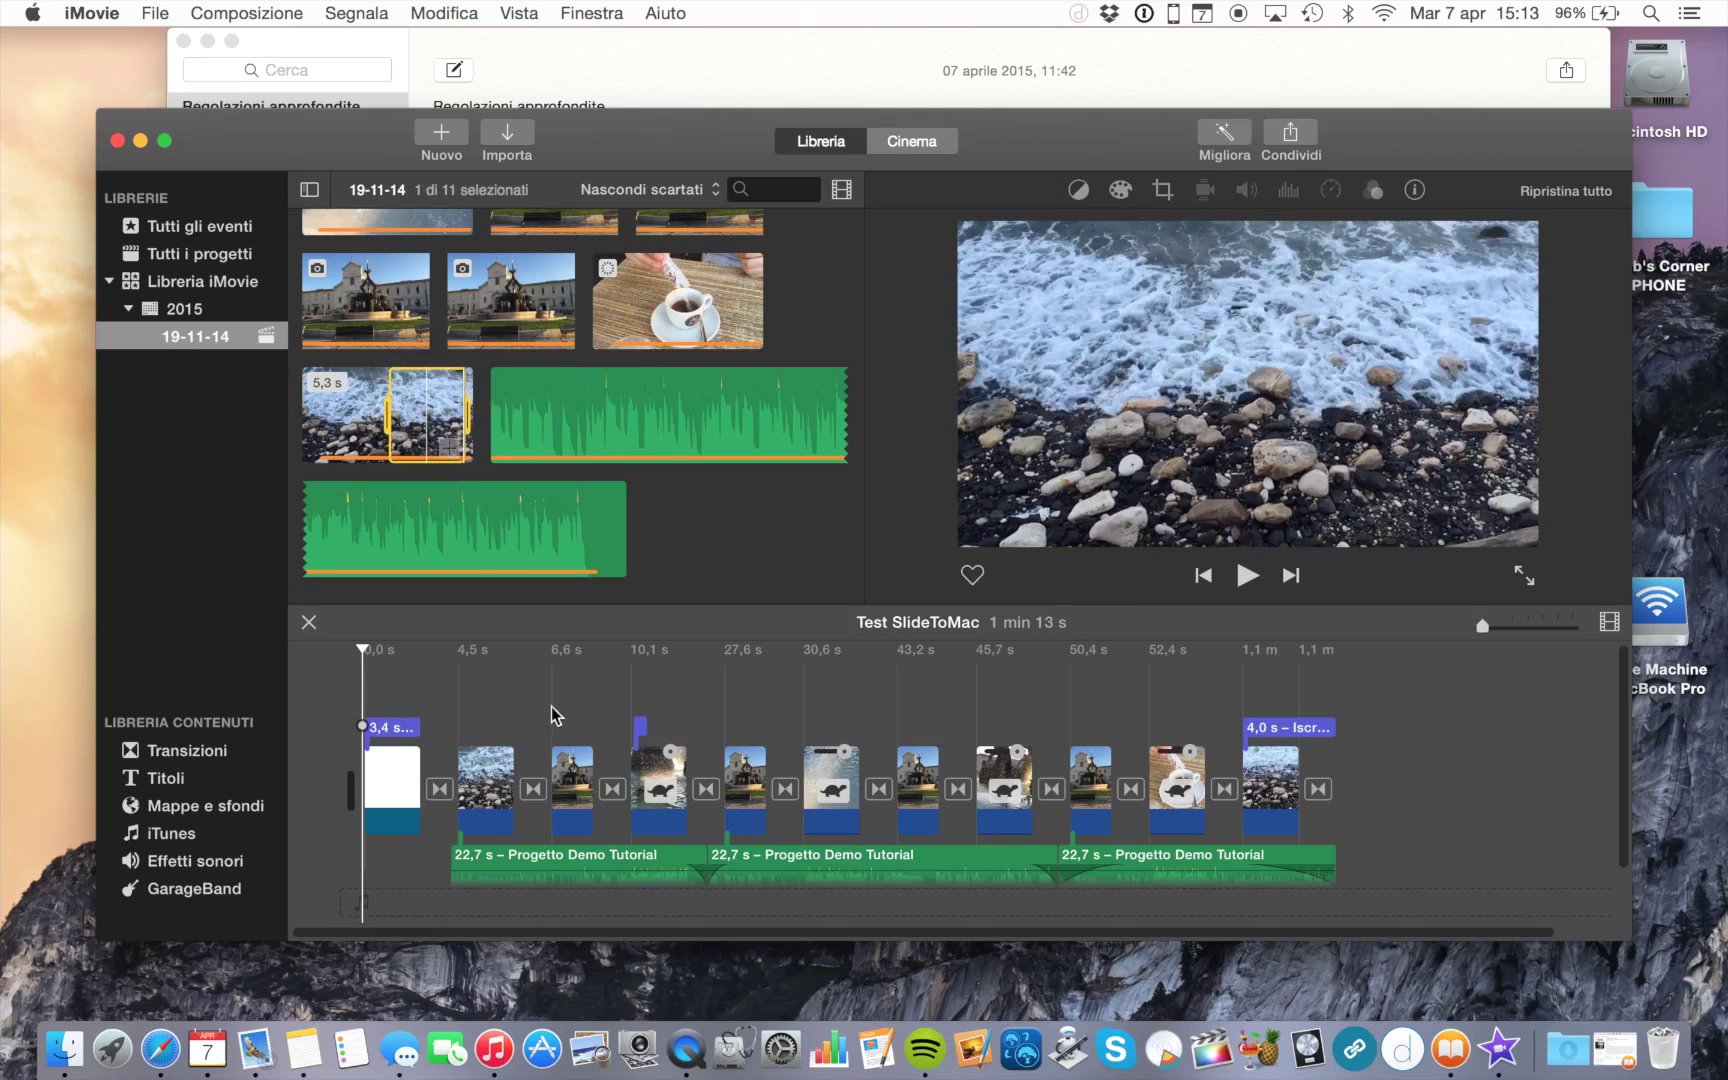
left_click_drag(446, 462, 470, 718)
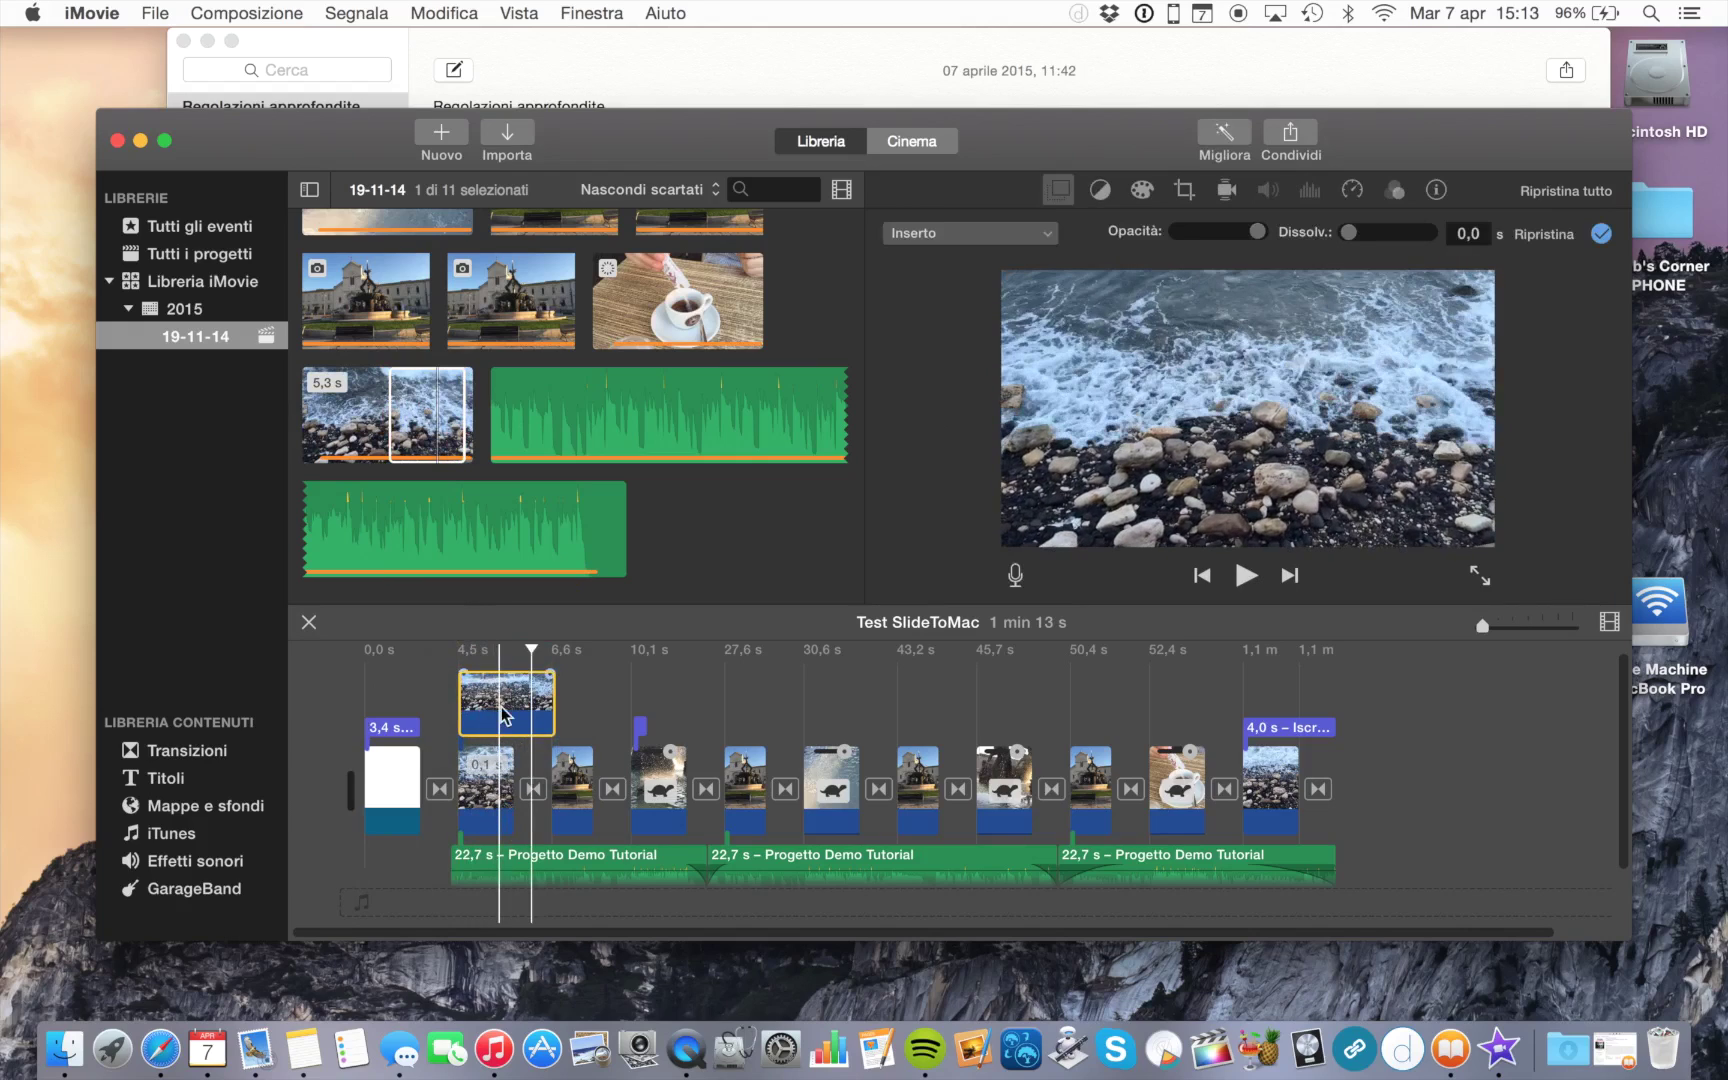
left_click(918, 233)
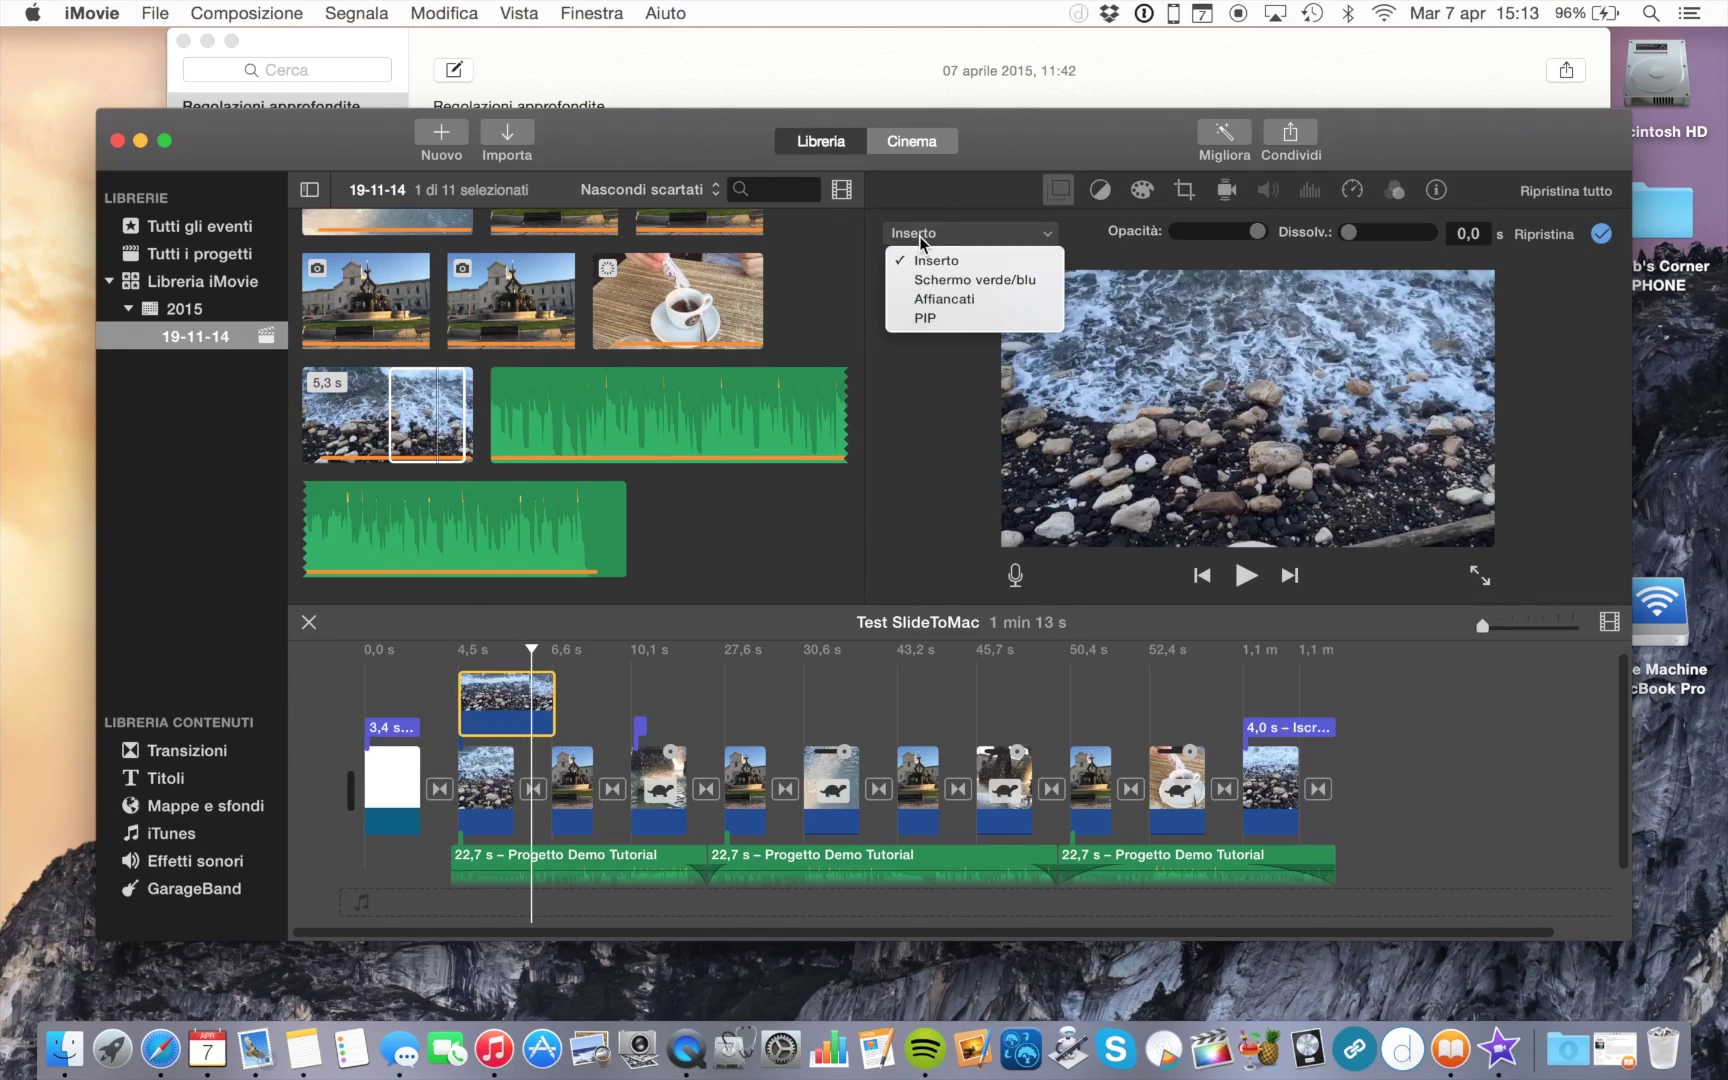
left_click(920, 242)
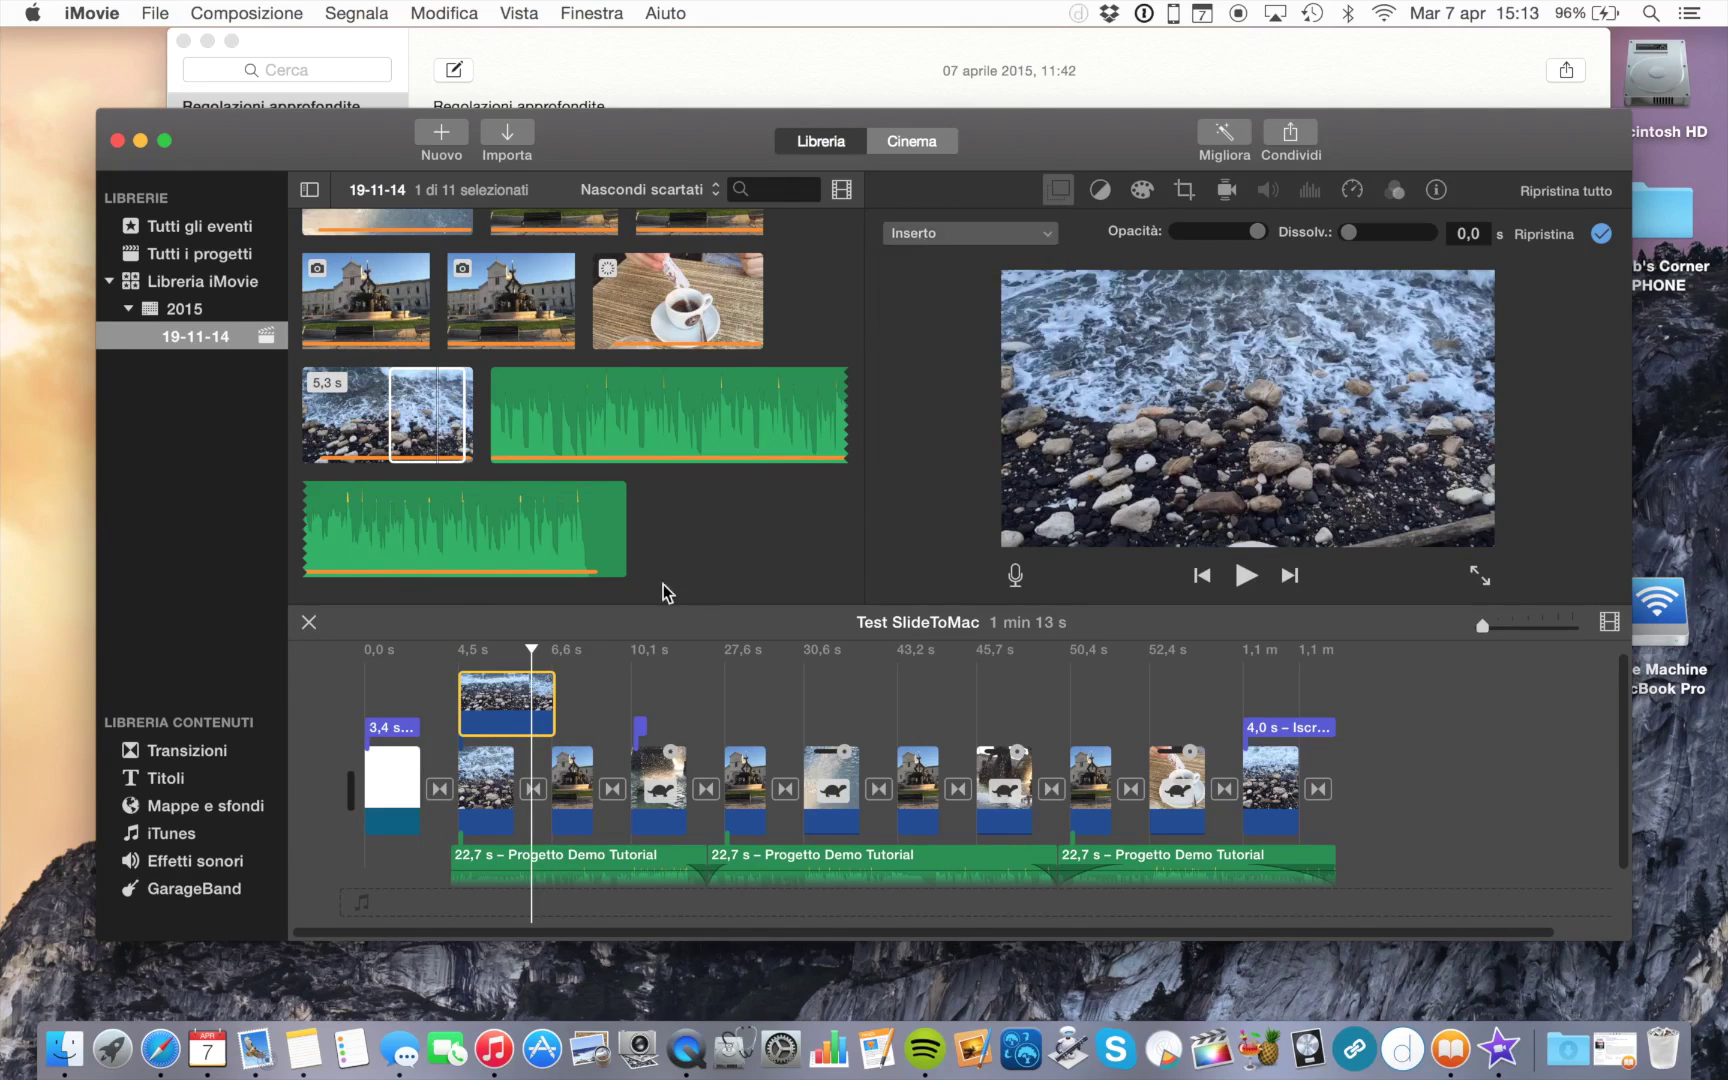
- Try the PIP and Affiancati overlay styles on the connected beach clip
left_click(912, 234)
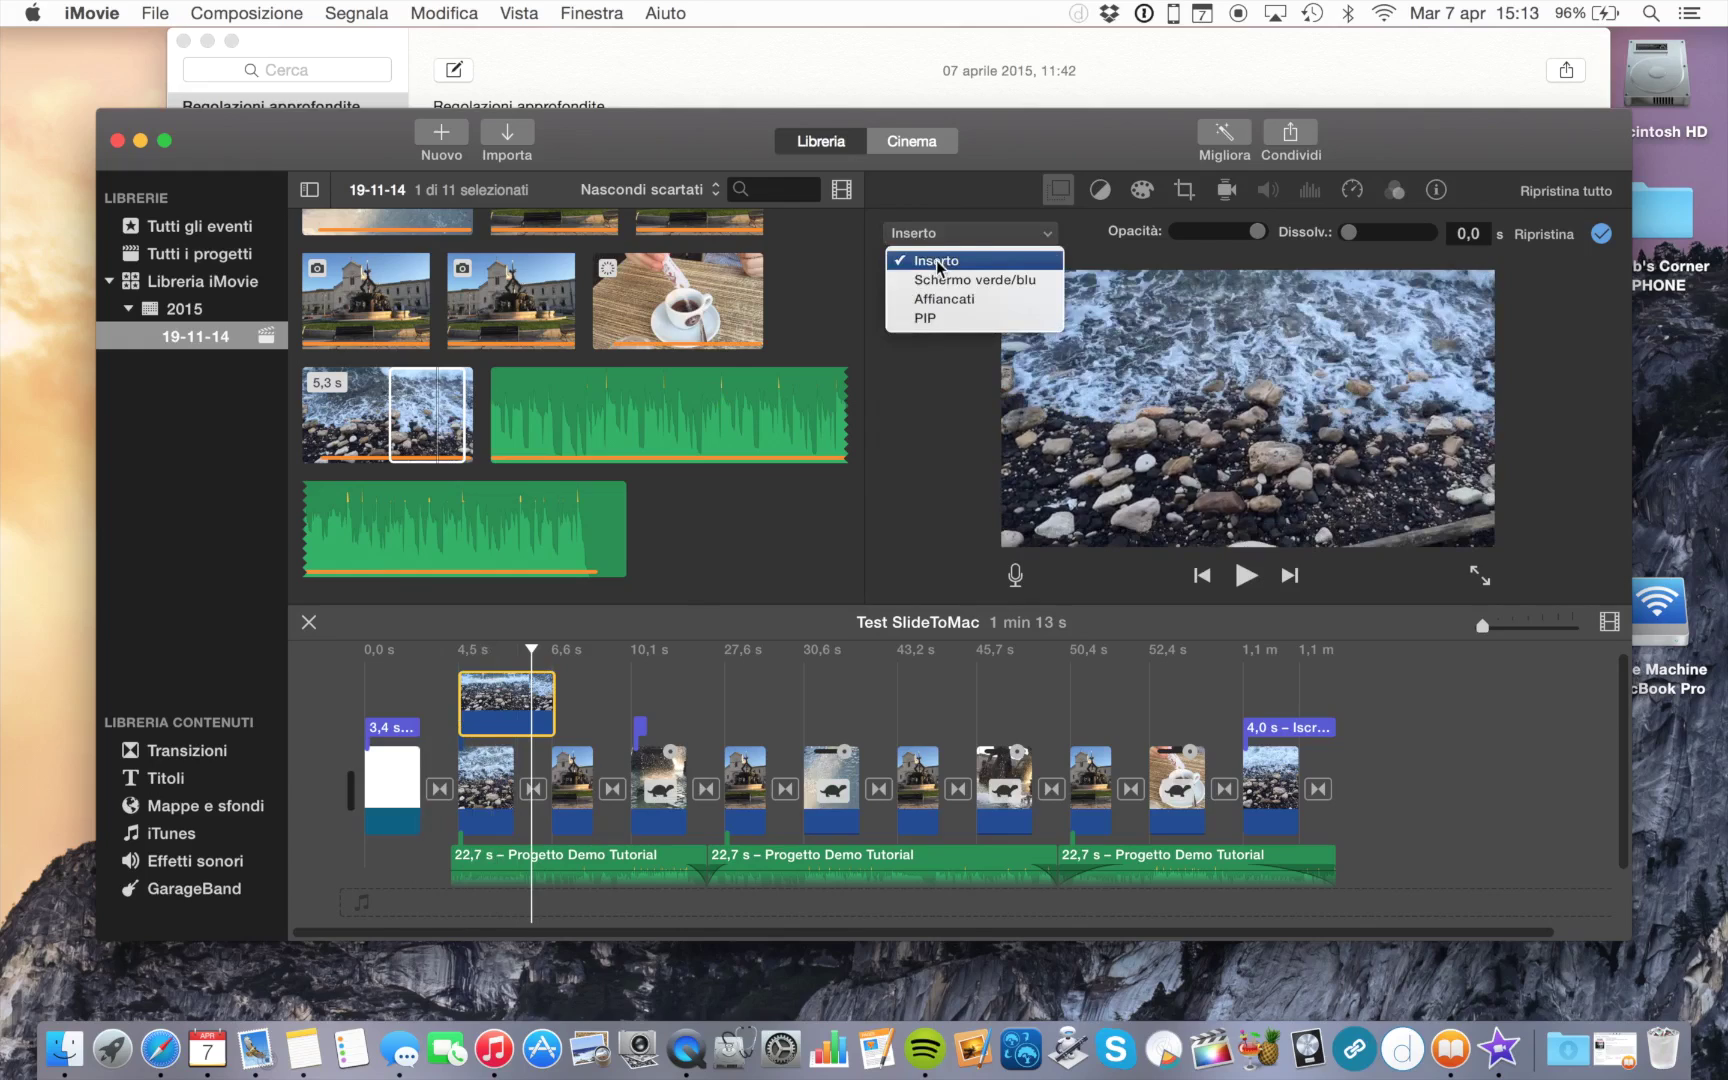
left_click(935, 318)
left_click(1050, 238)
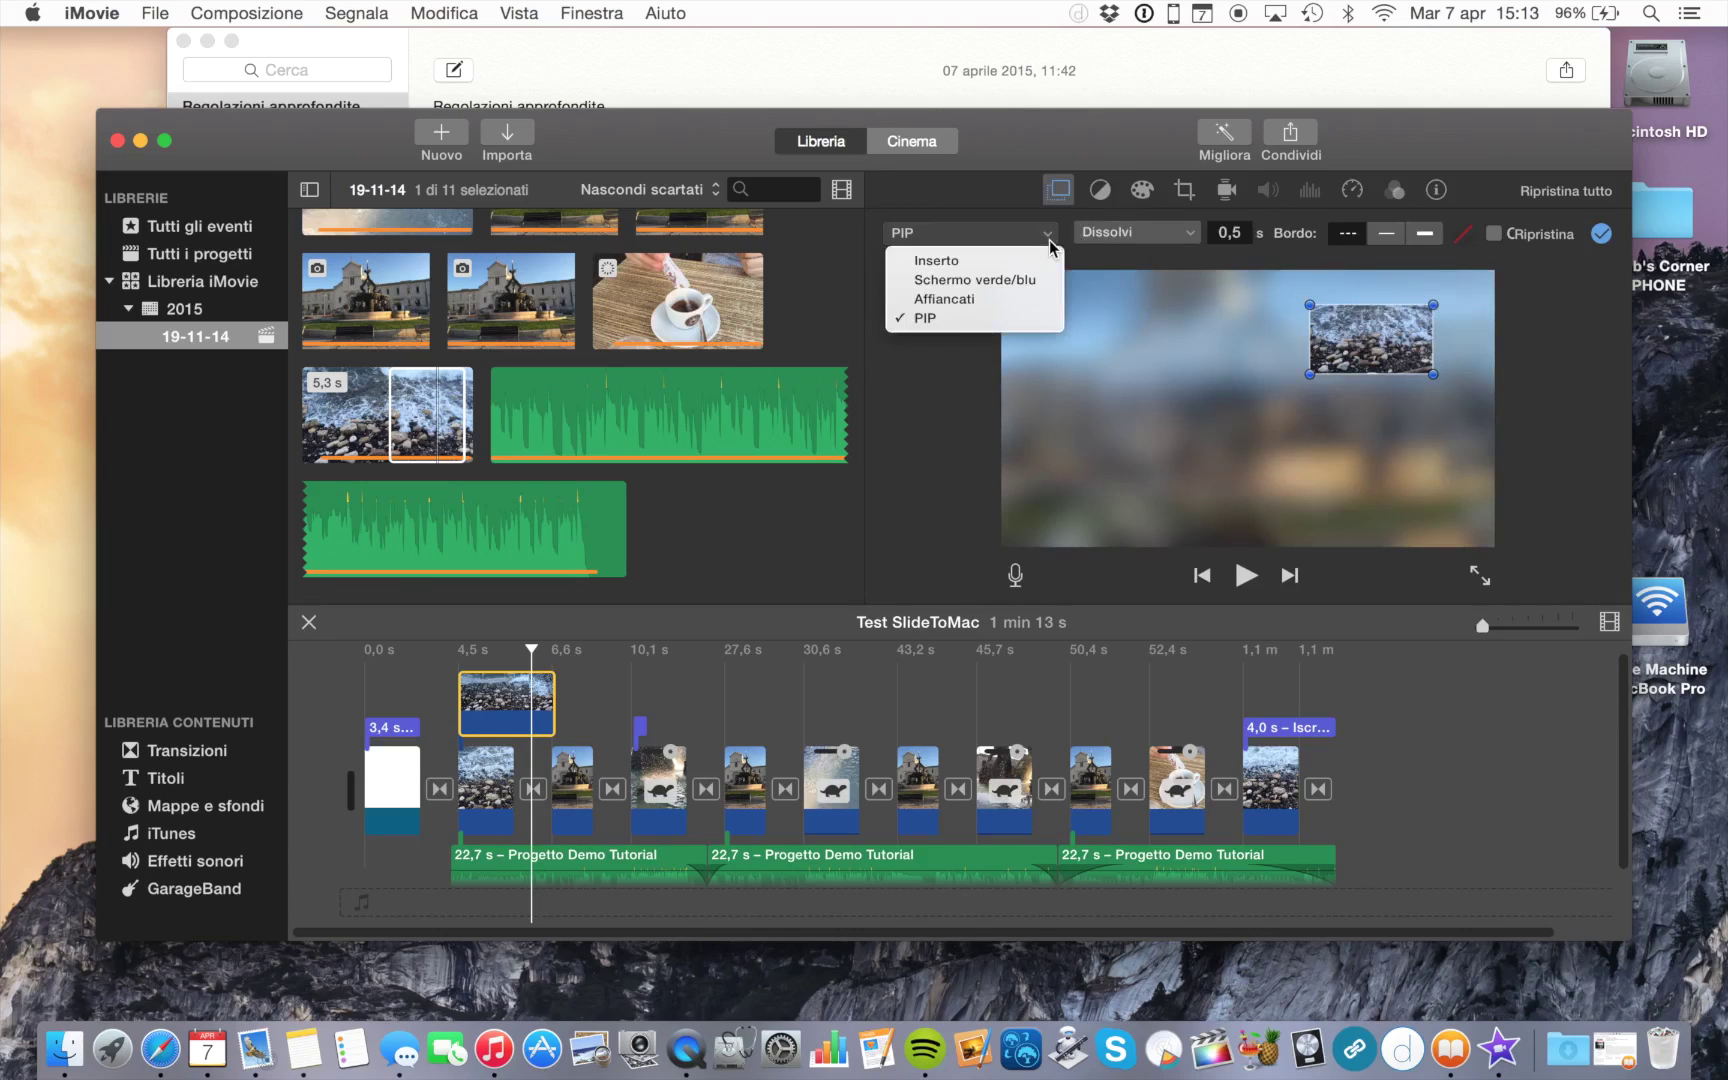
left_click(1010, 298)
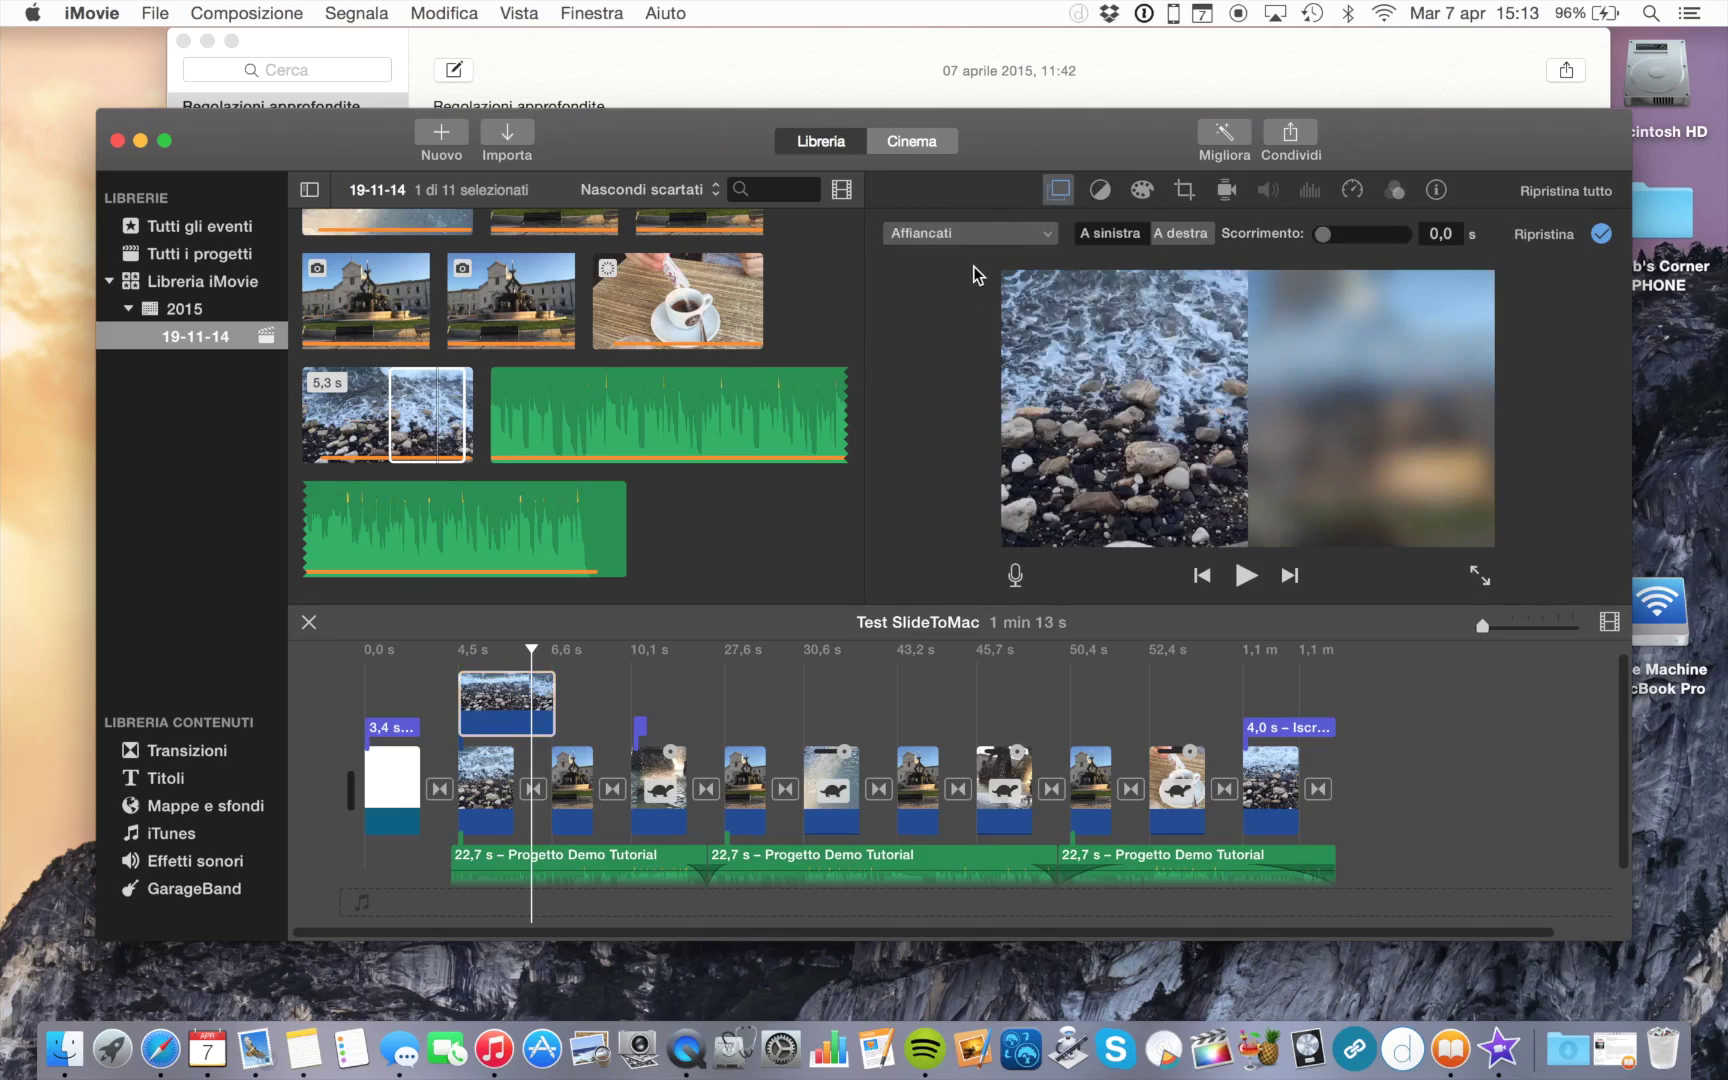
- Switch the overlay beach clip to the Schermo verde/blu style and lower its Morbidezza slightly
left_click(938, 239)
left_click(983, 285)
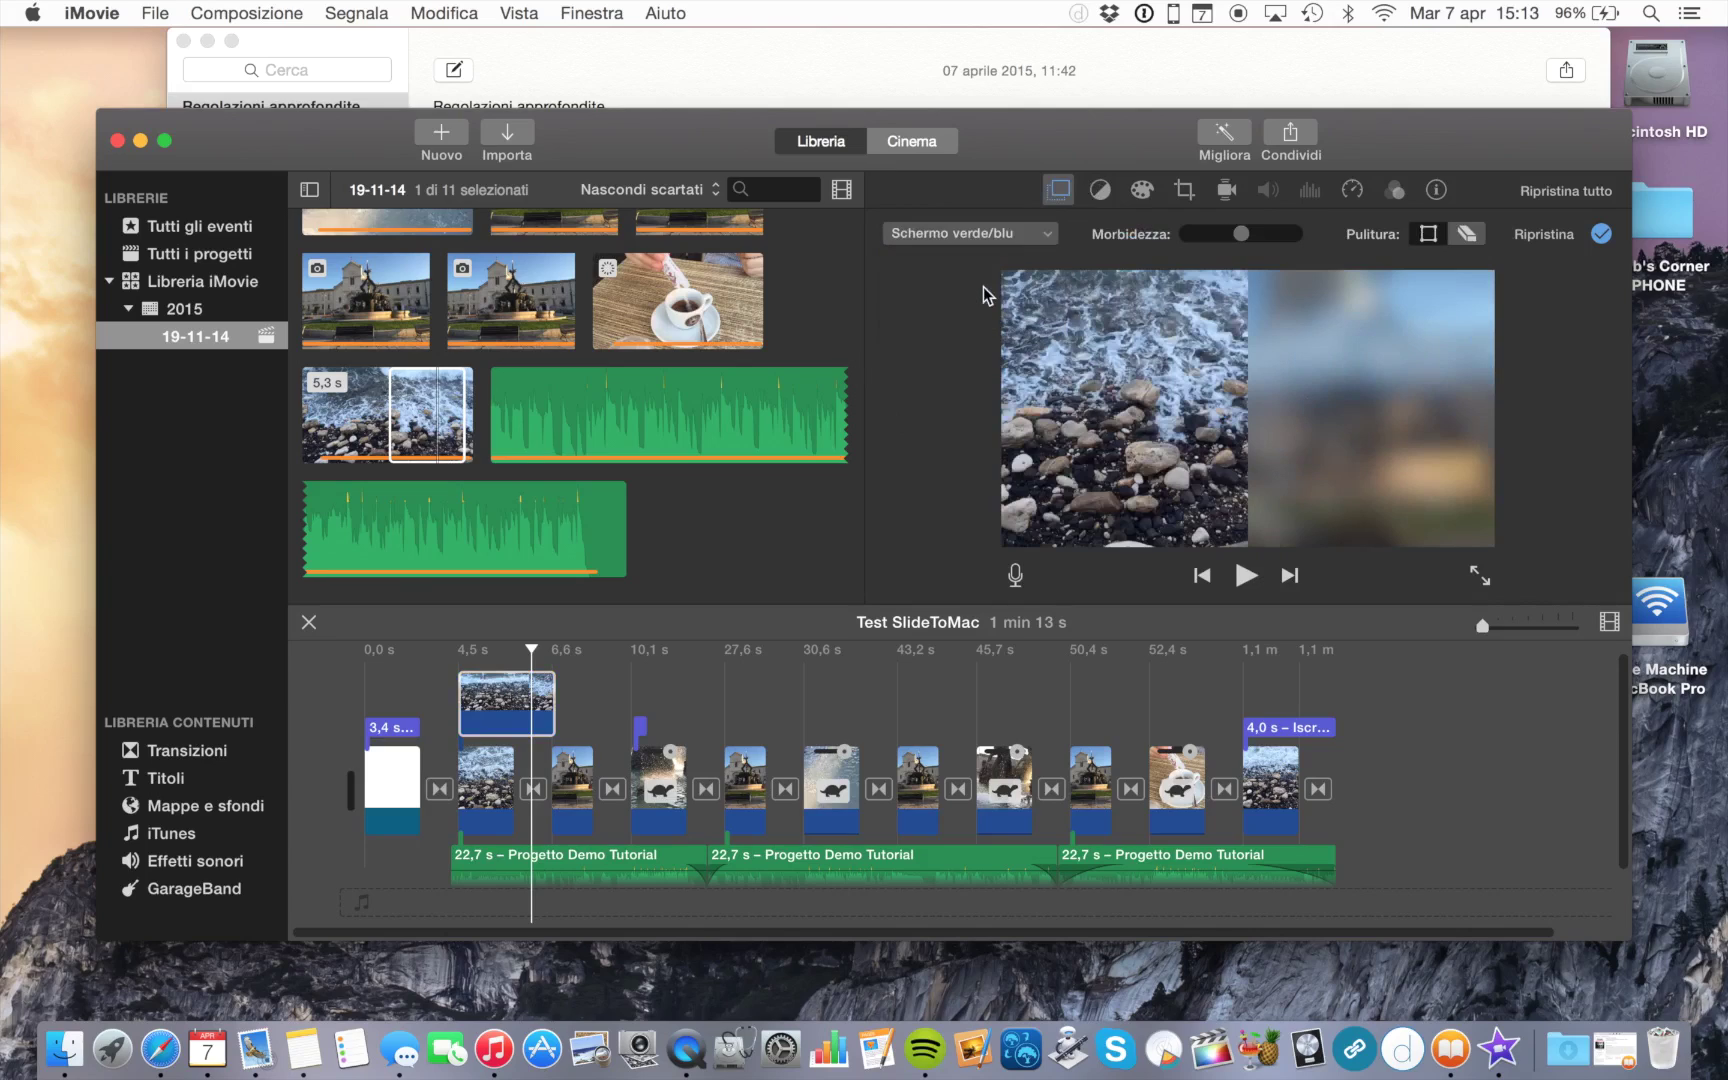
left_click_drag(1241, 234, 1214, 238)
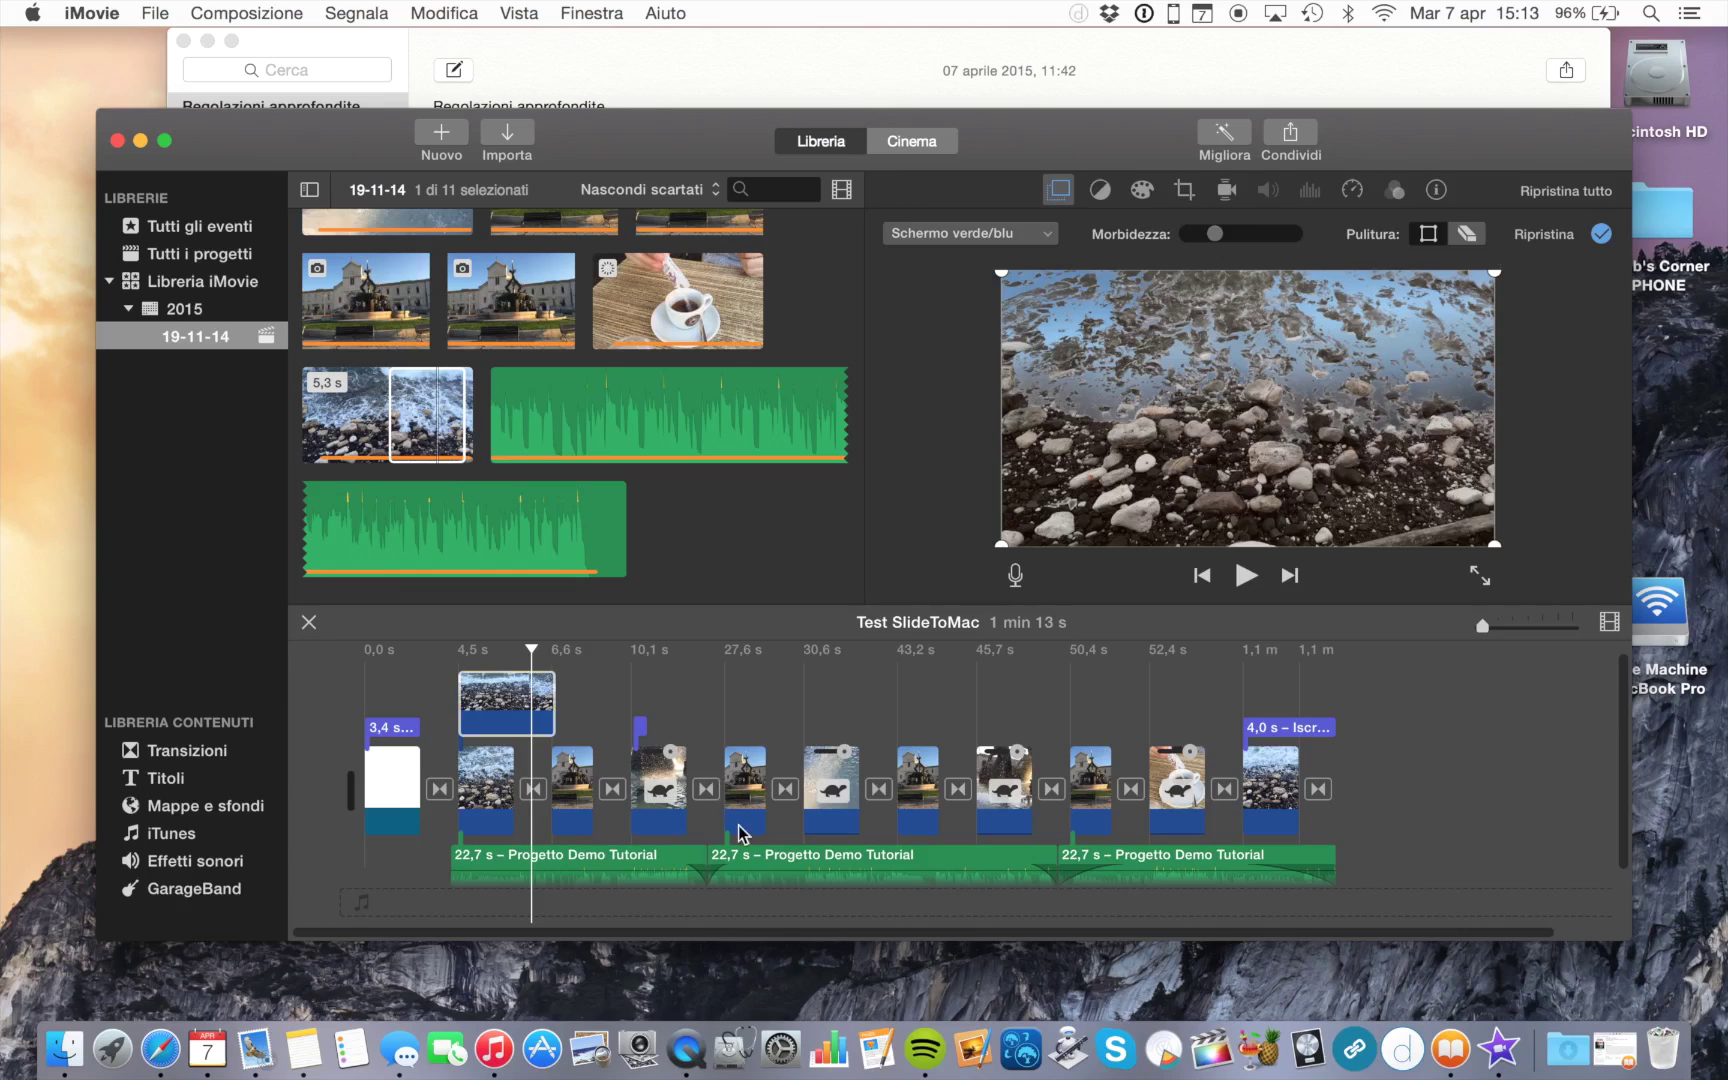
- Delete the overlay beach clip from the timeline and return the playhead to the project start
left_click(505, 712)
key("Delete")
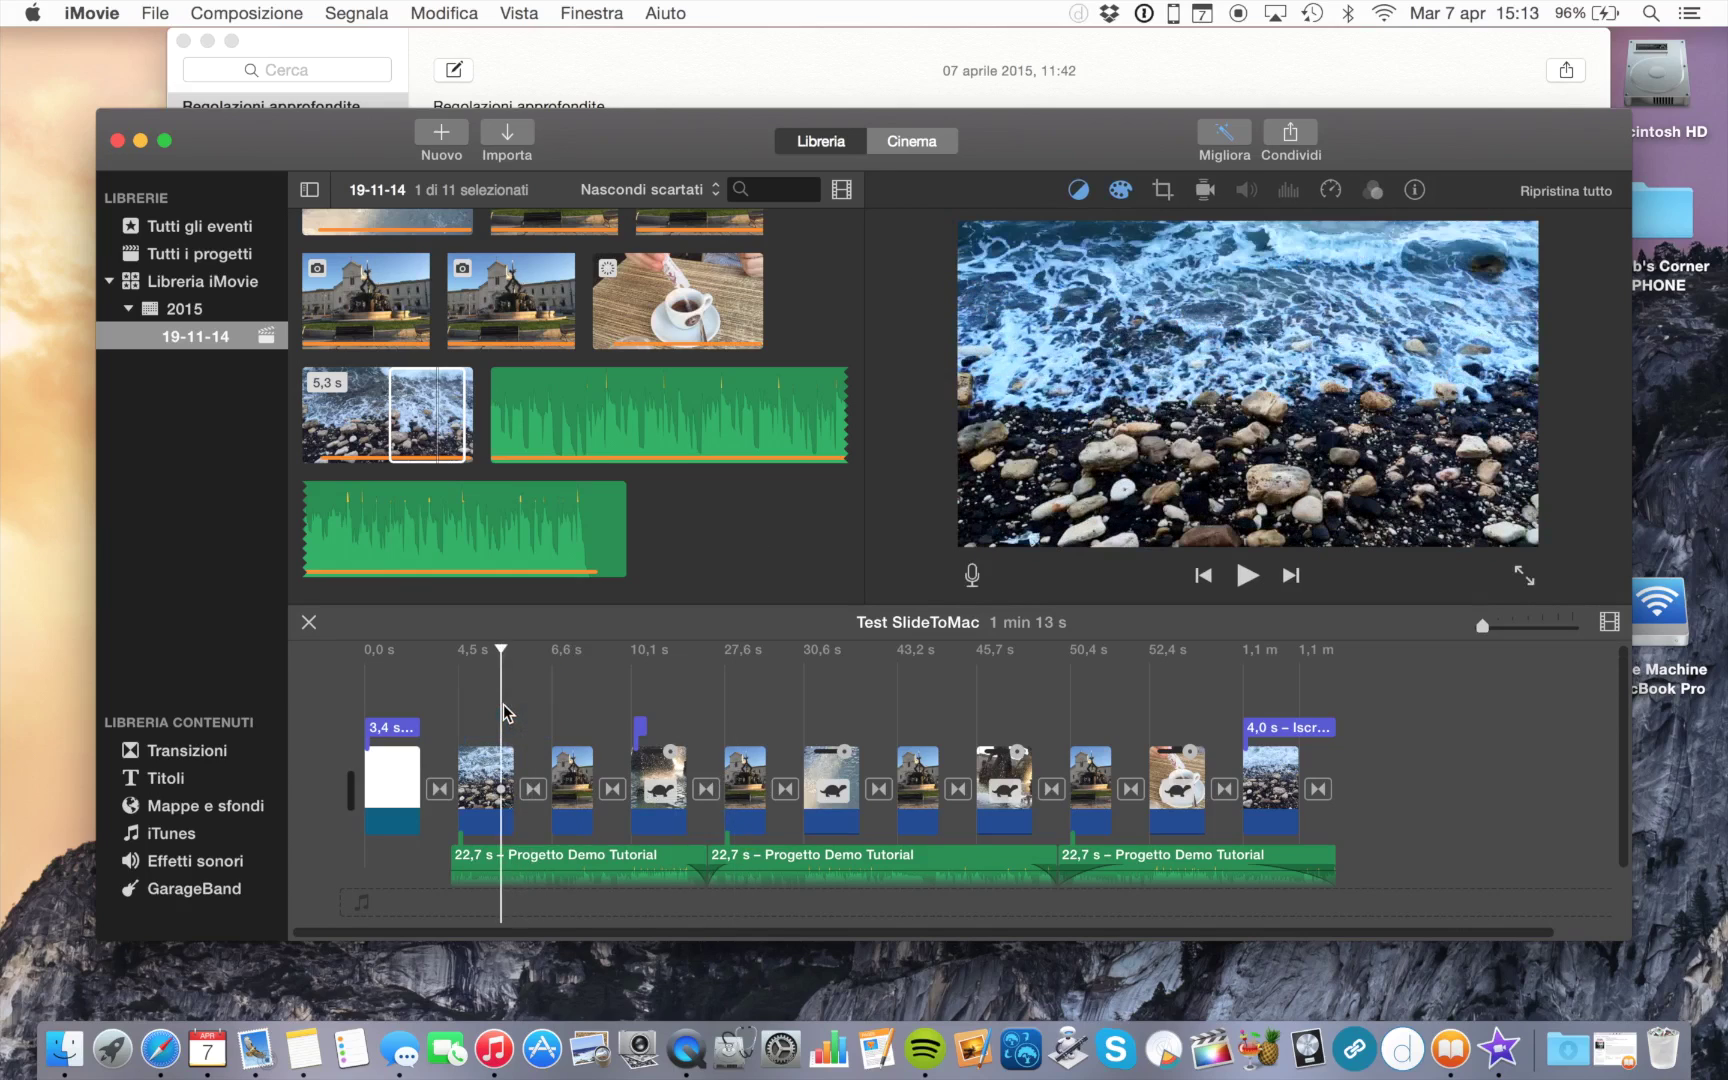
left_click(336, 720)
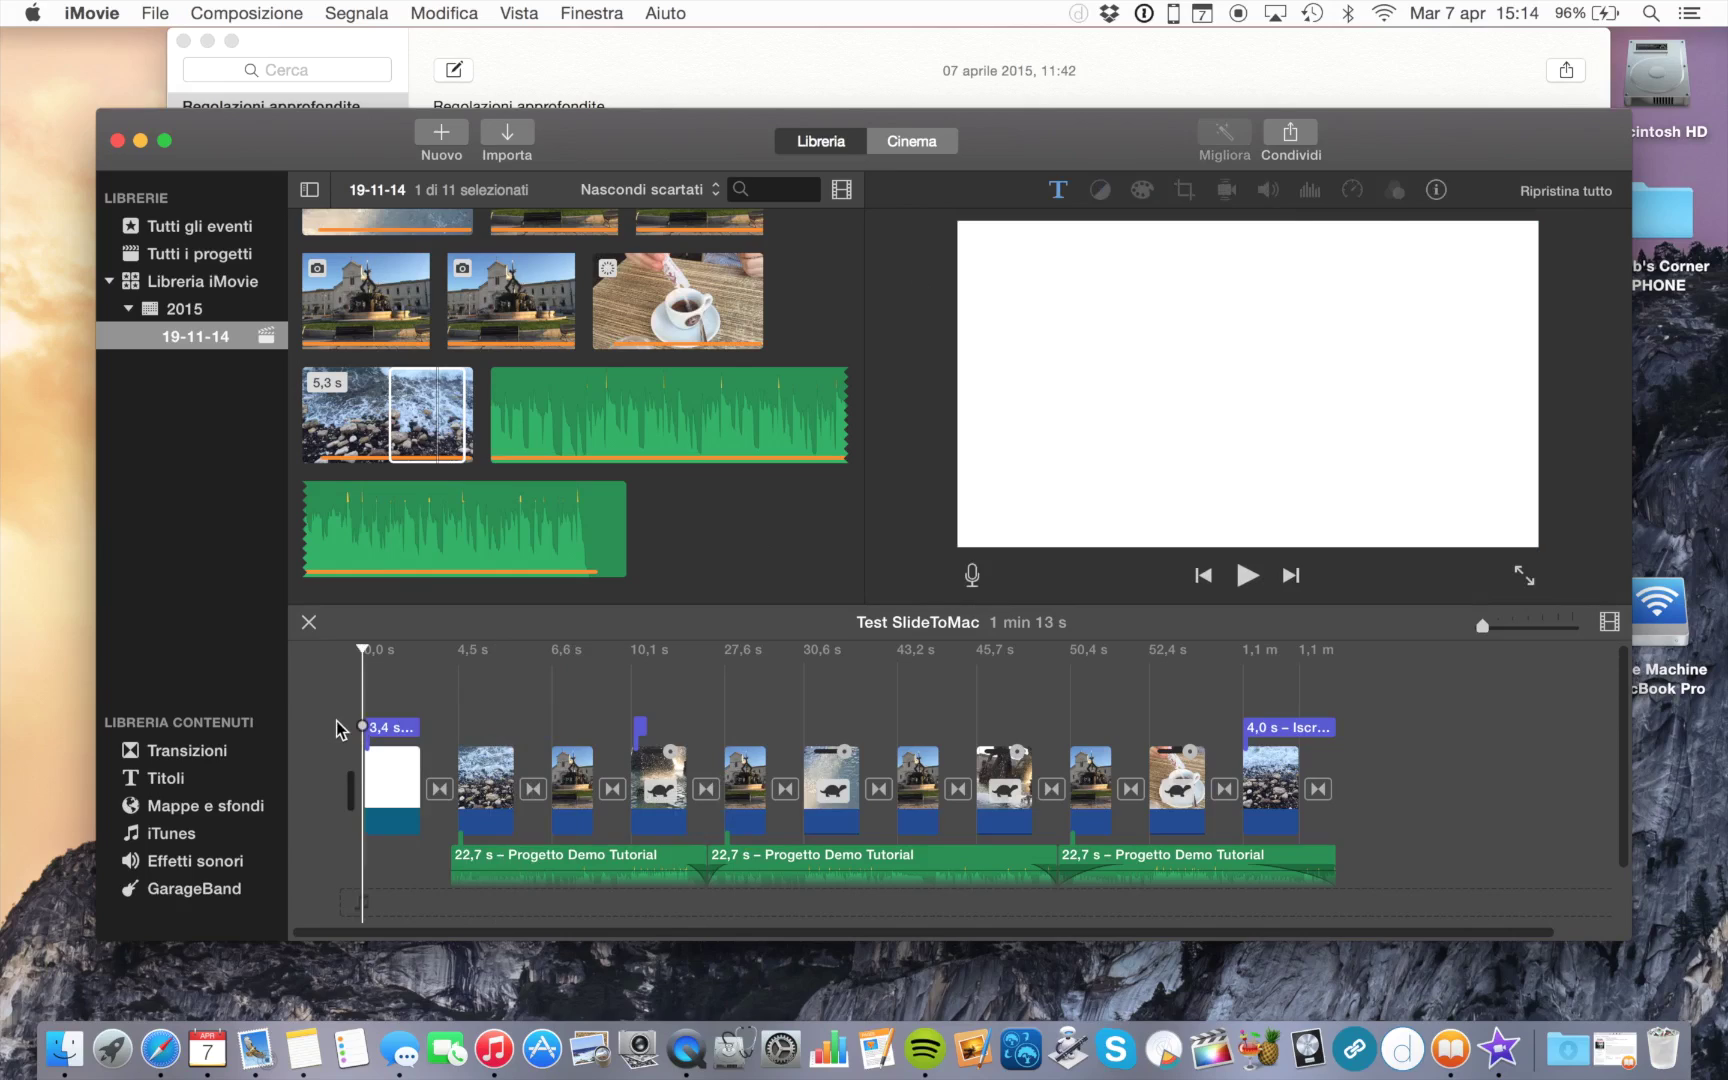
- Examine the voiceover recording controls and their input source, volume and Progetto muto options, leaving without recording
left_click(972, 577)
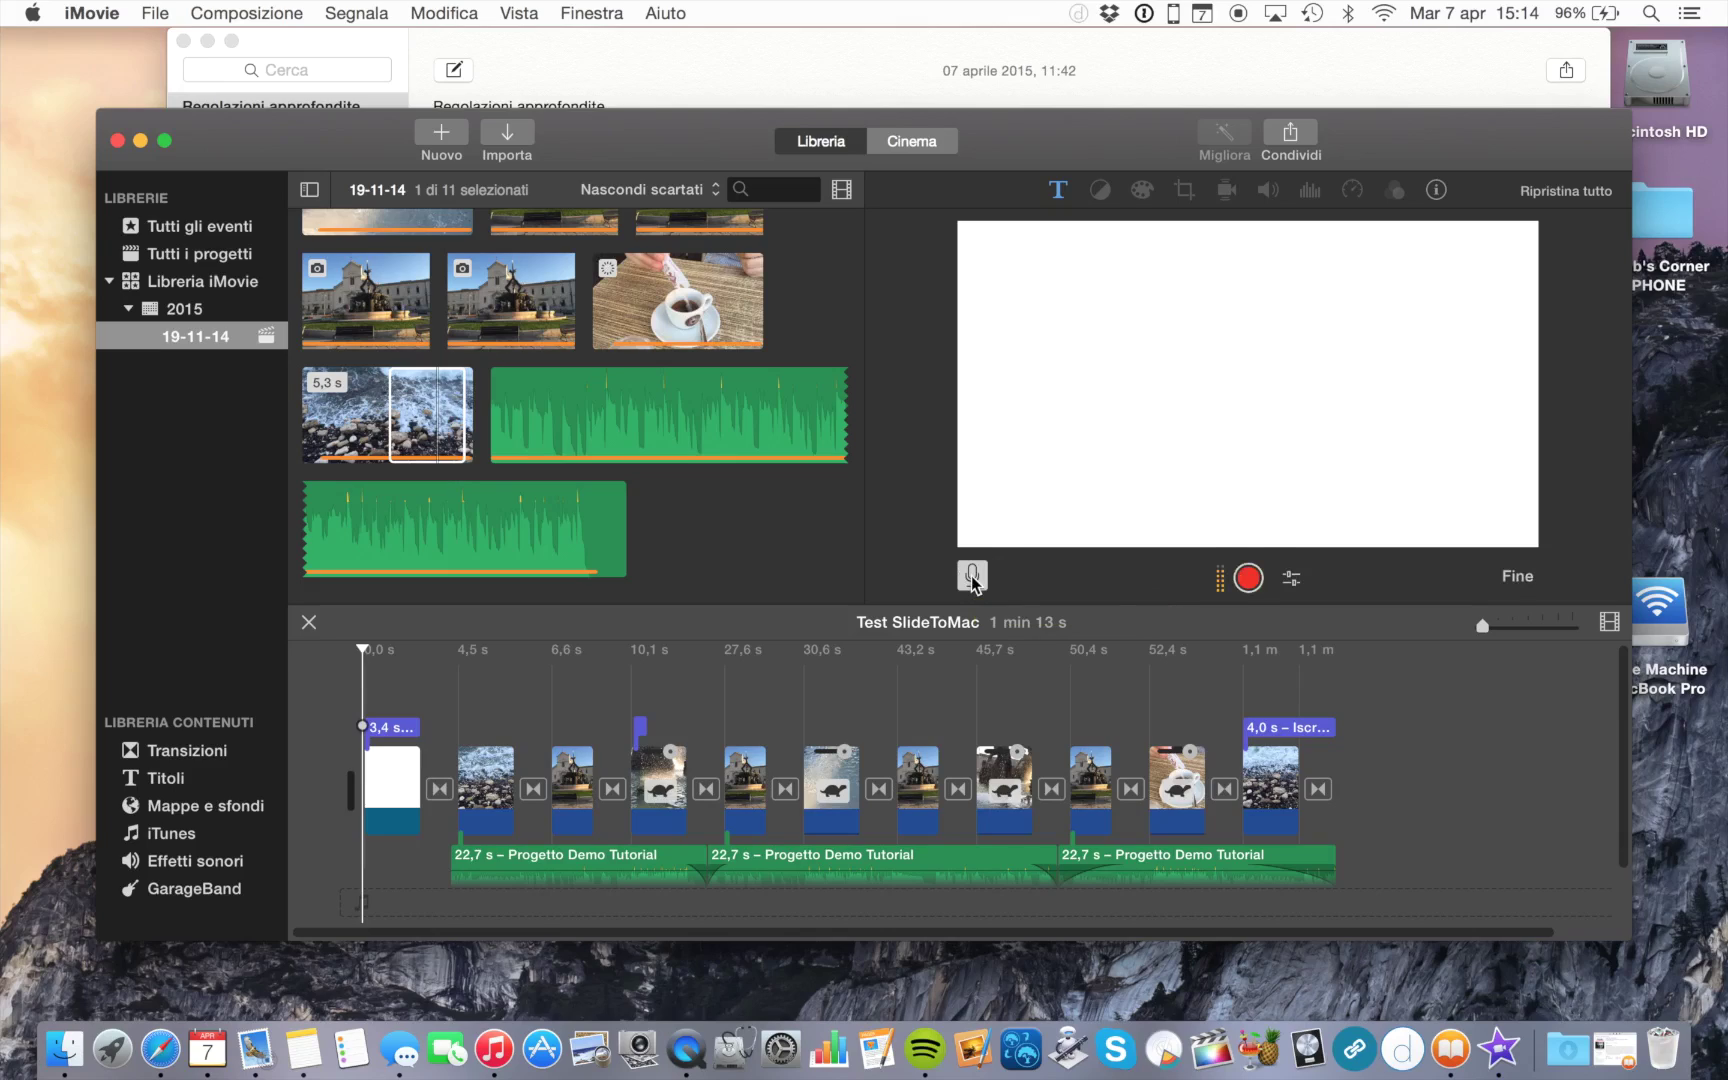
left_click(1292, 578)
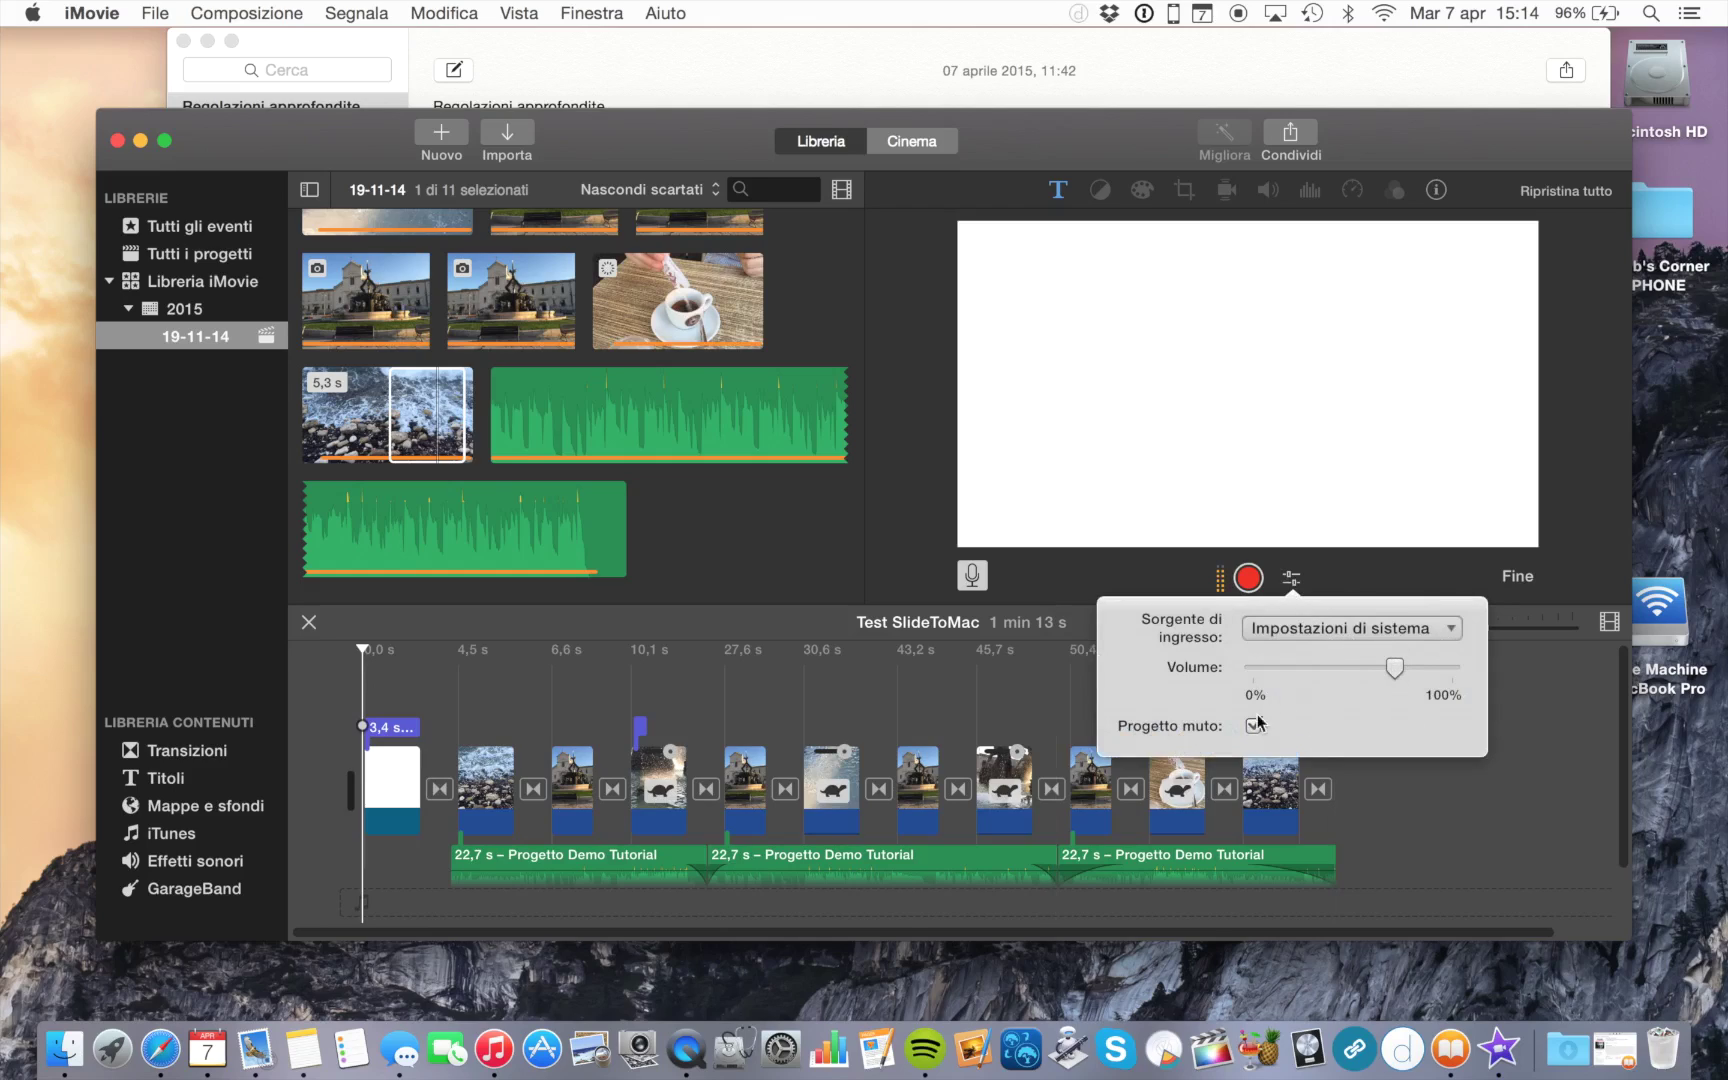
left_click(1298, 628)
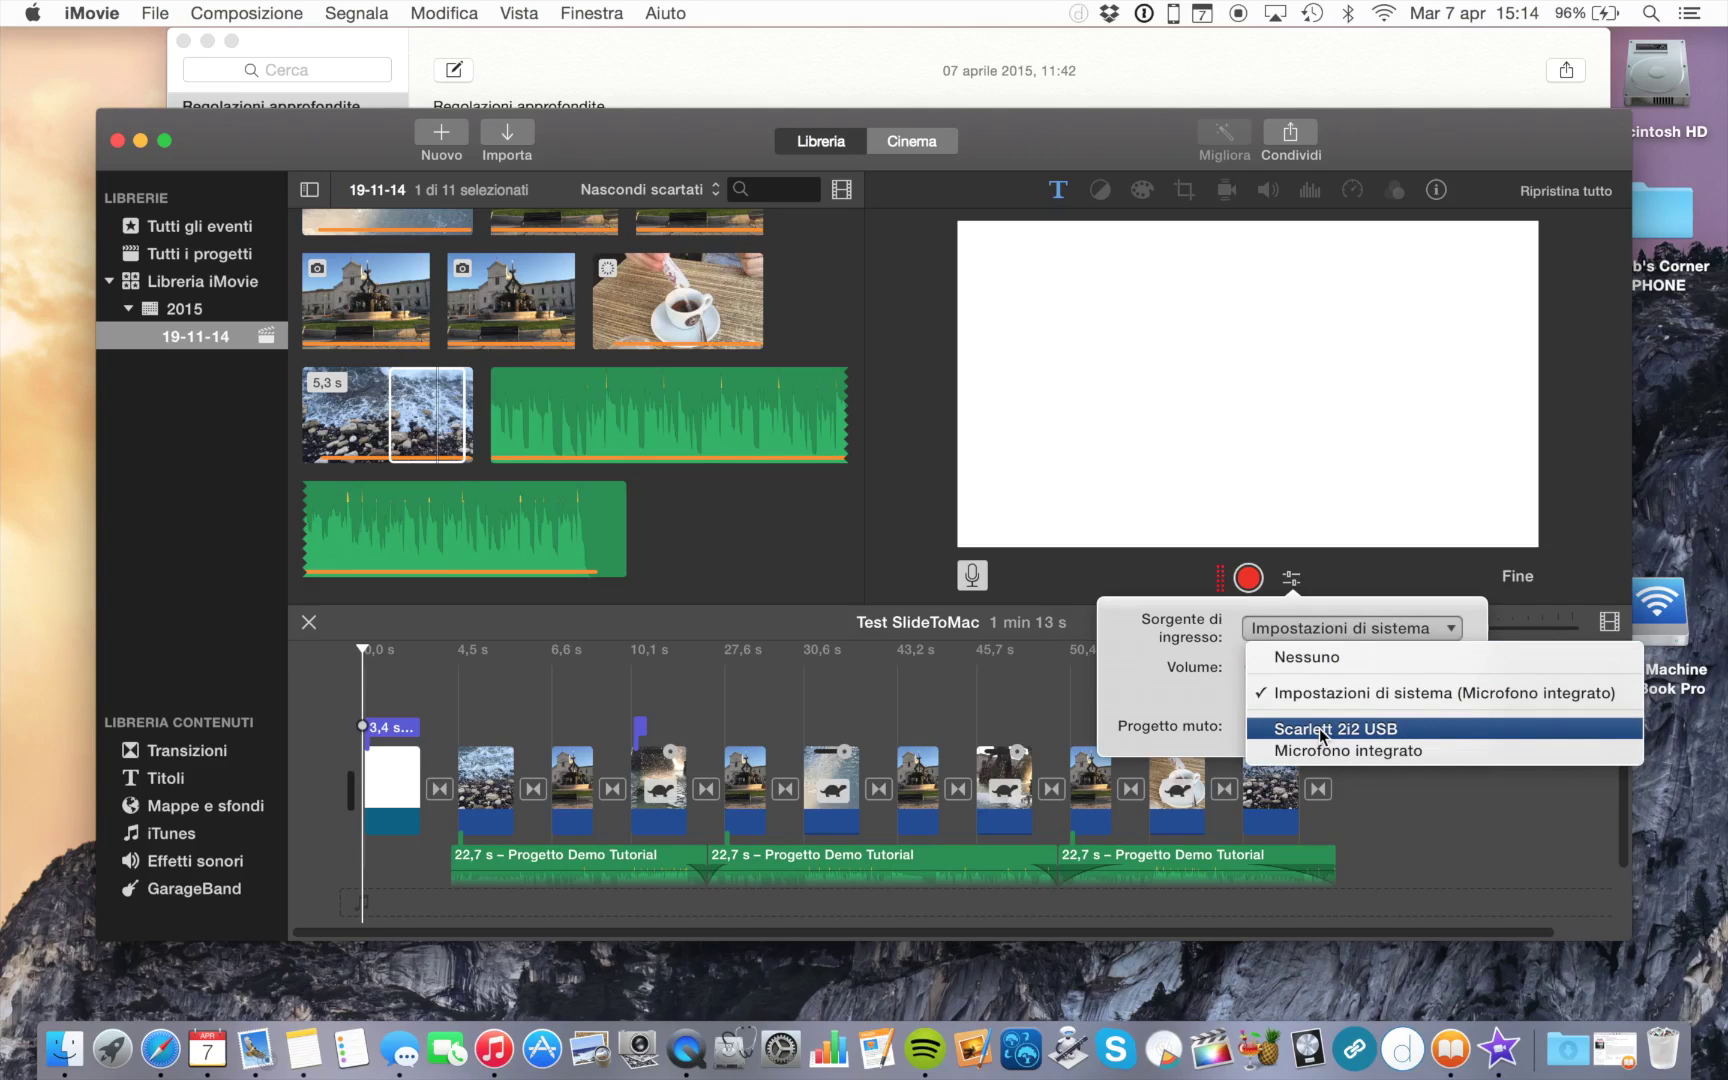
left_click(1300, 588)
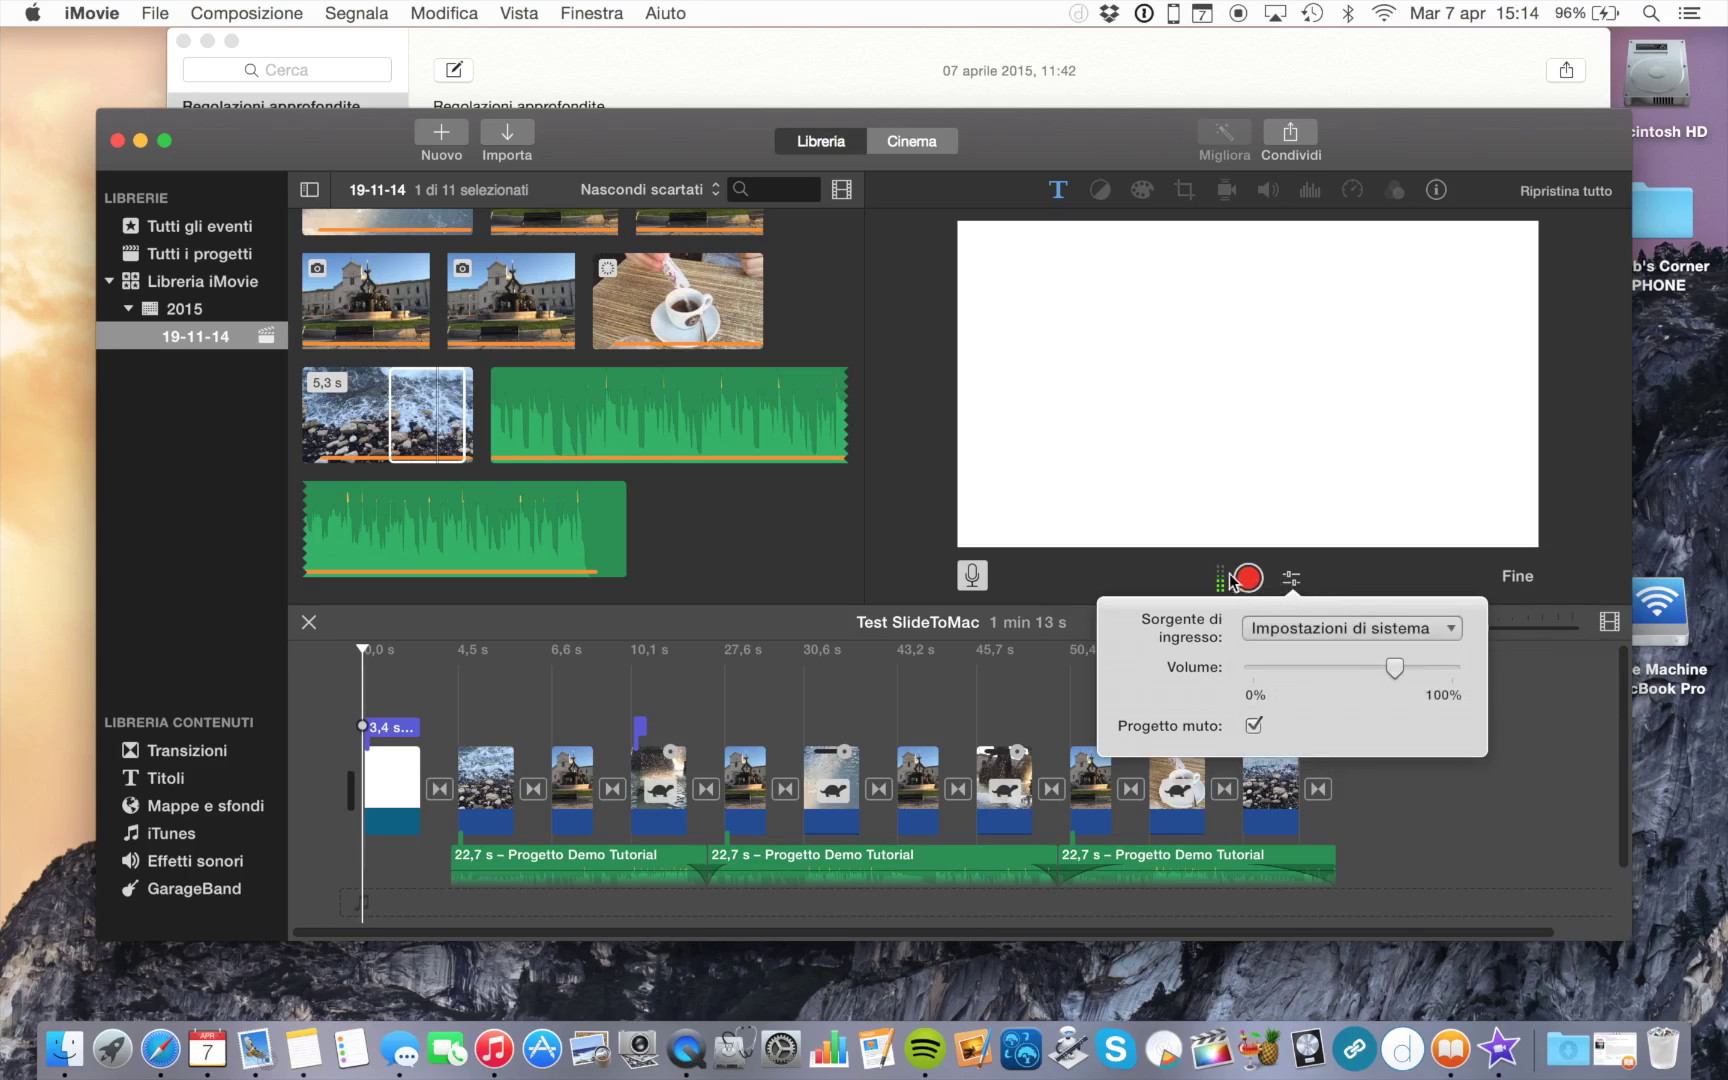
left_click(1292, 581)
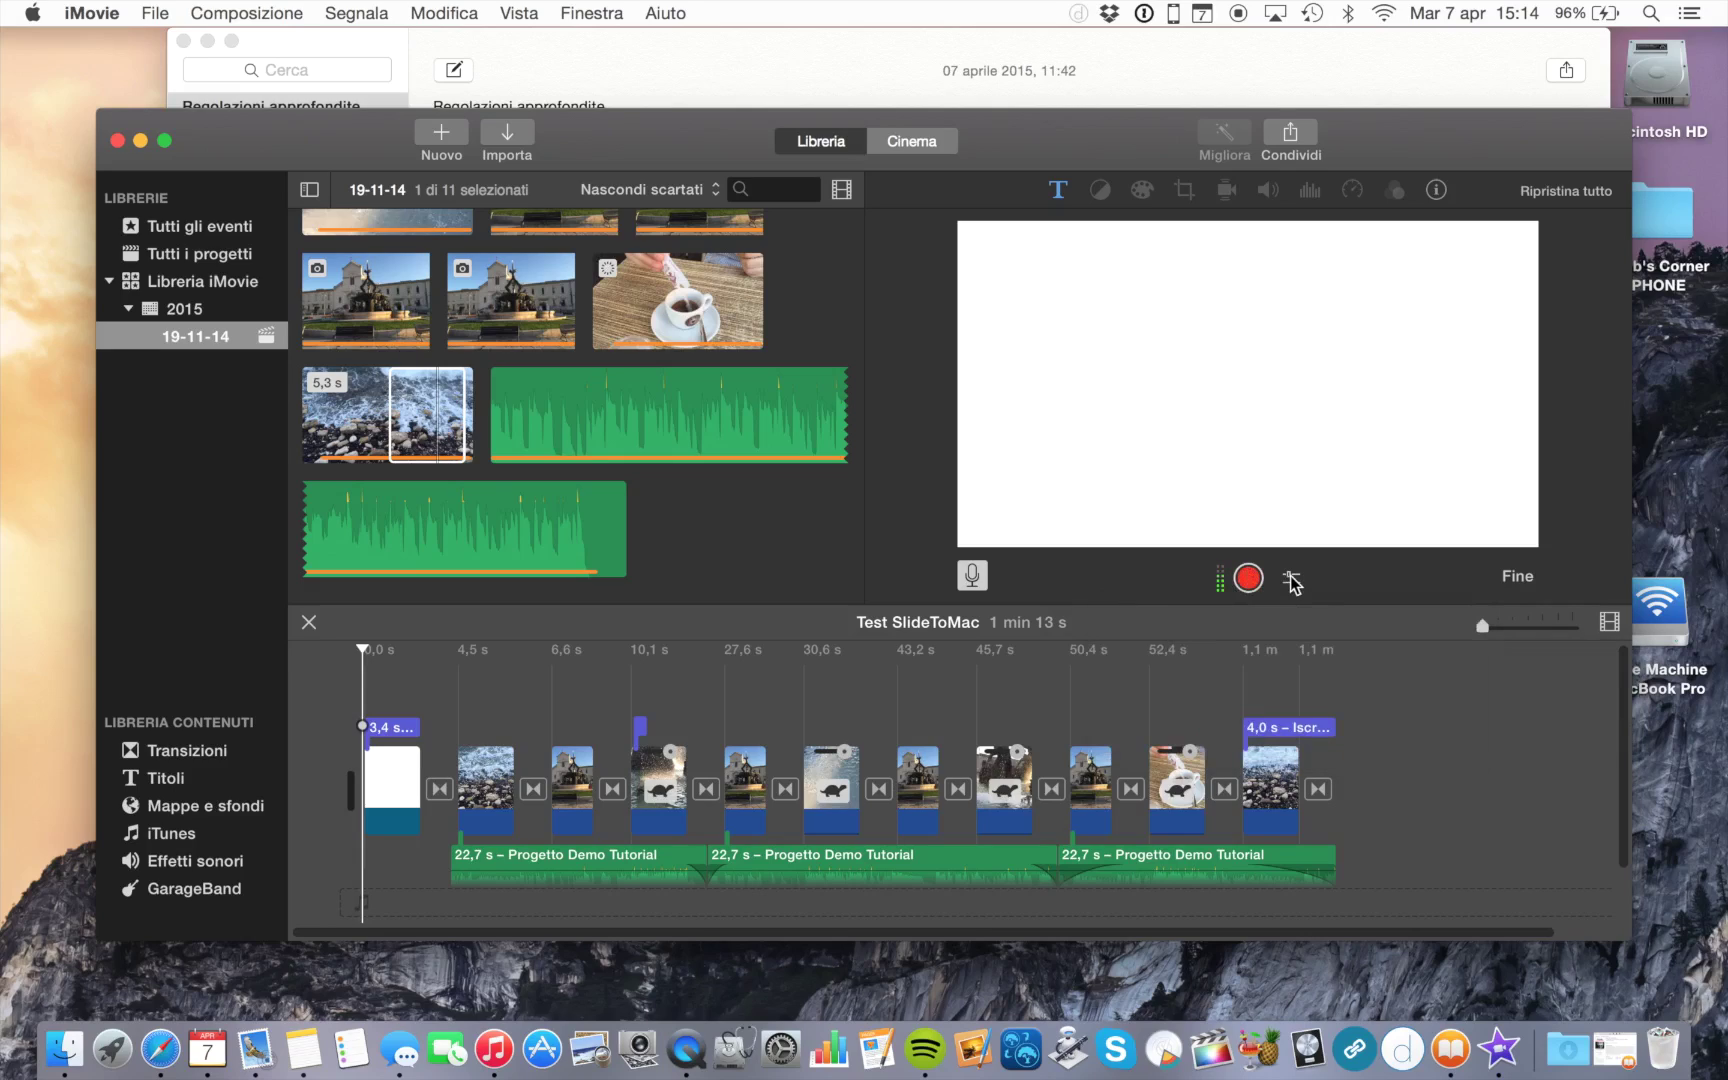
left_click(1516, 573)
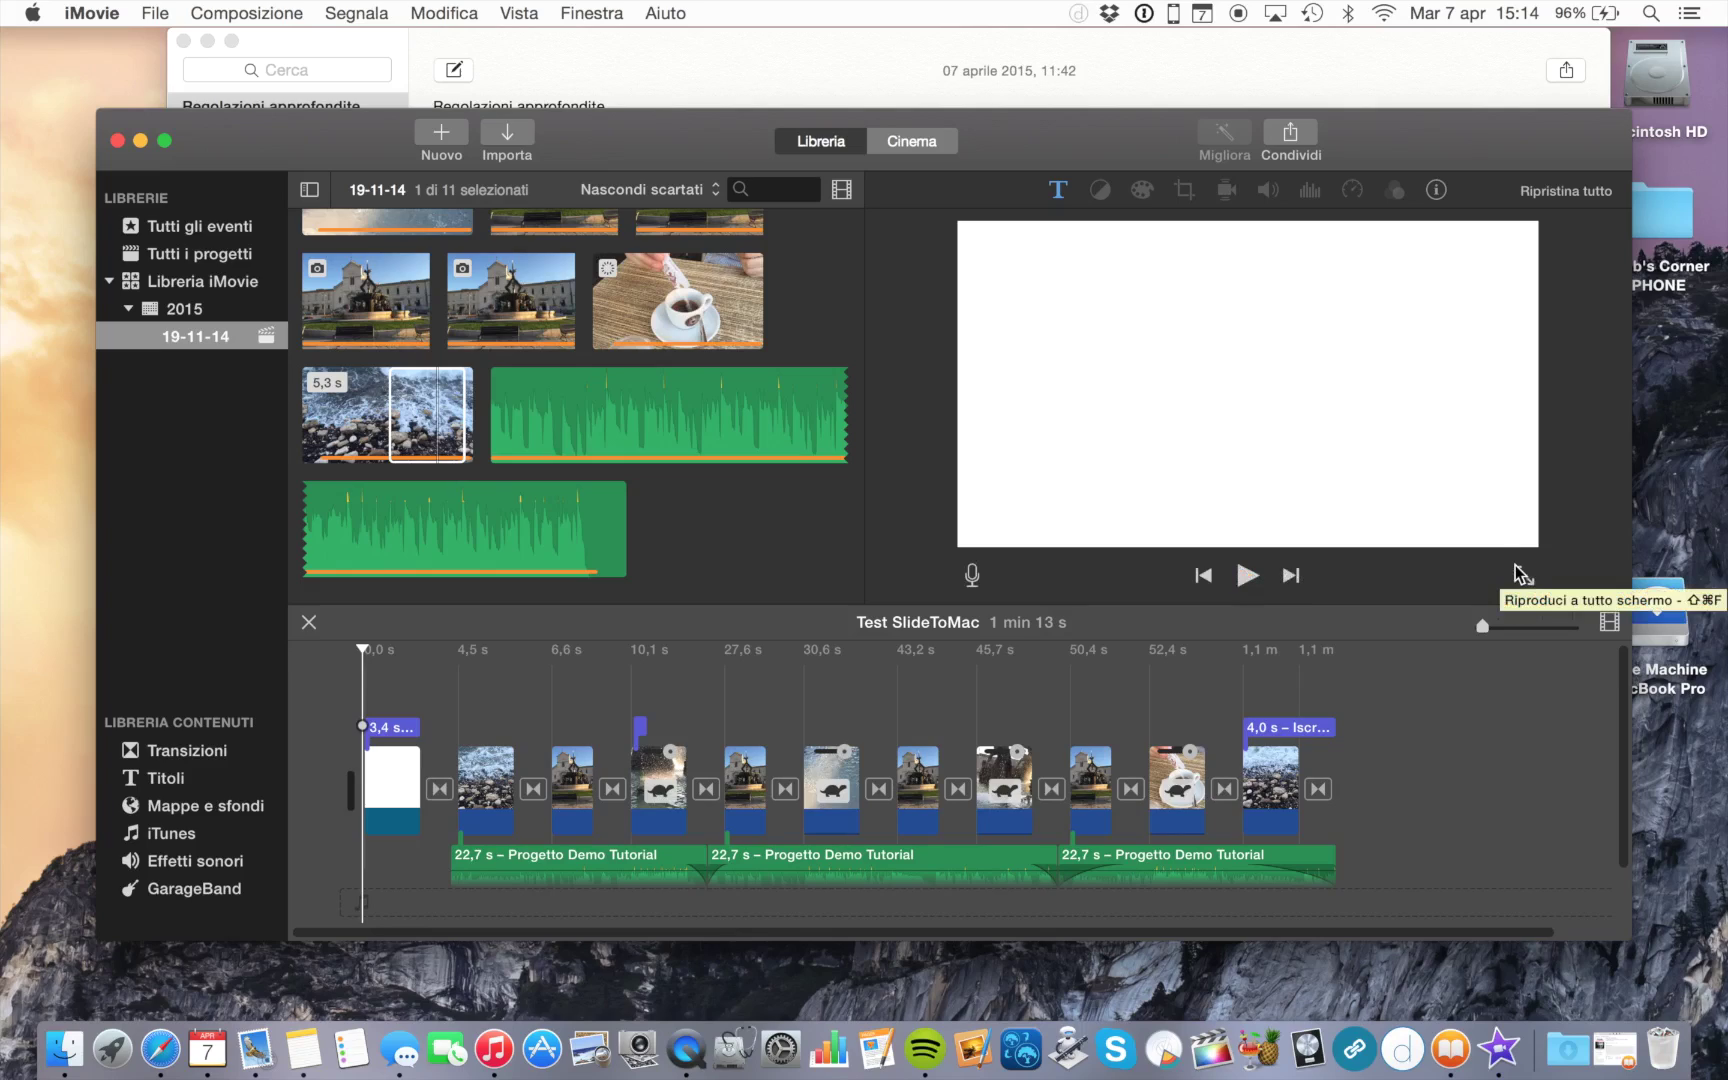